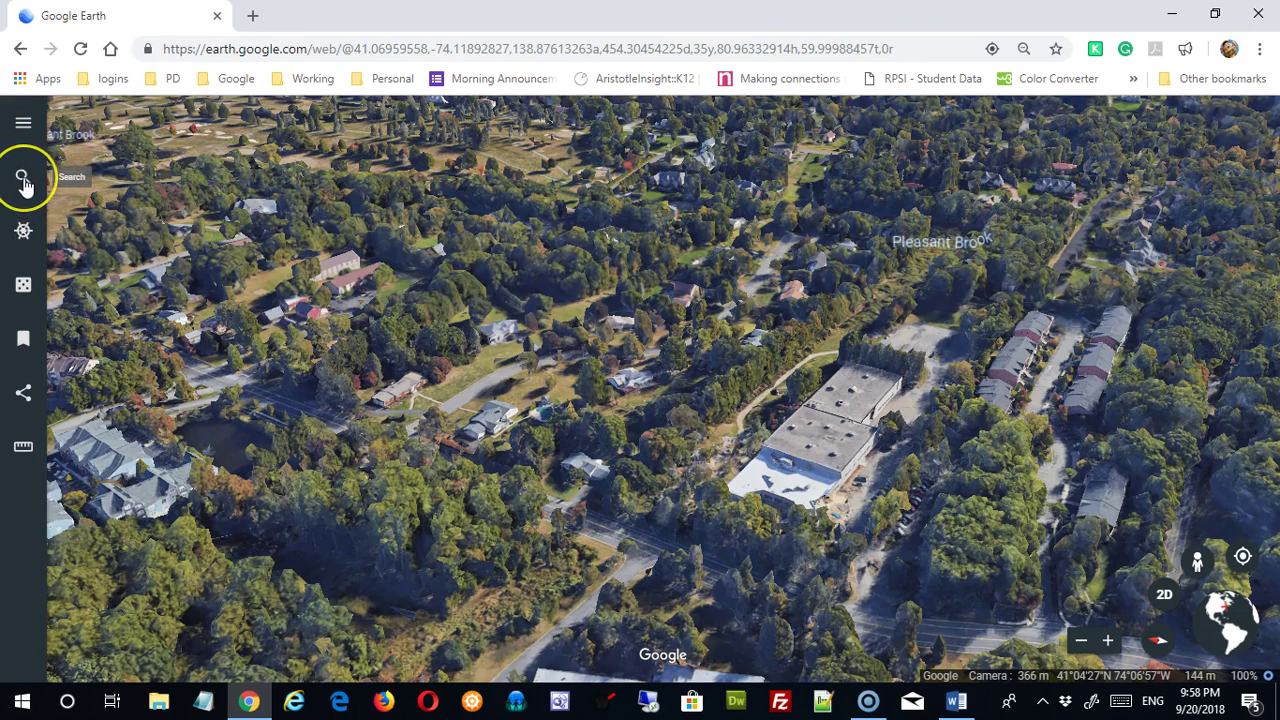
# - Search for the Main Street address and fly to the East Main Street match in Ramsey, NJ
pyautogui.click(24, 182)
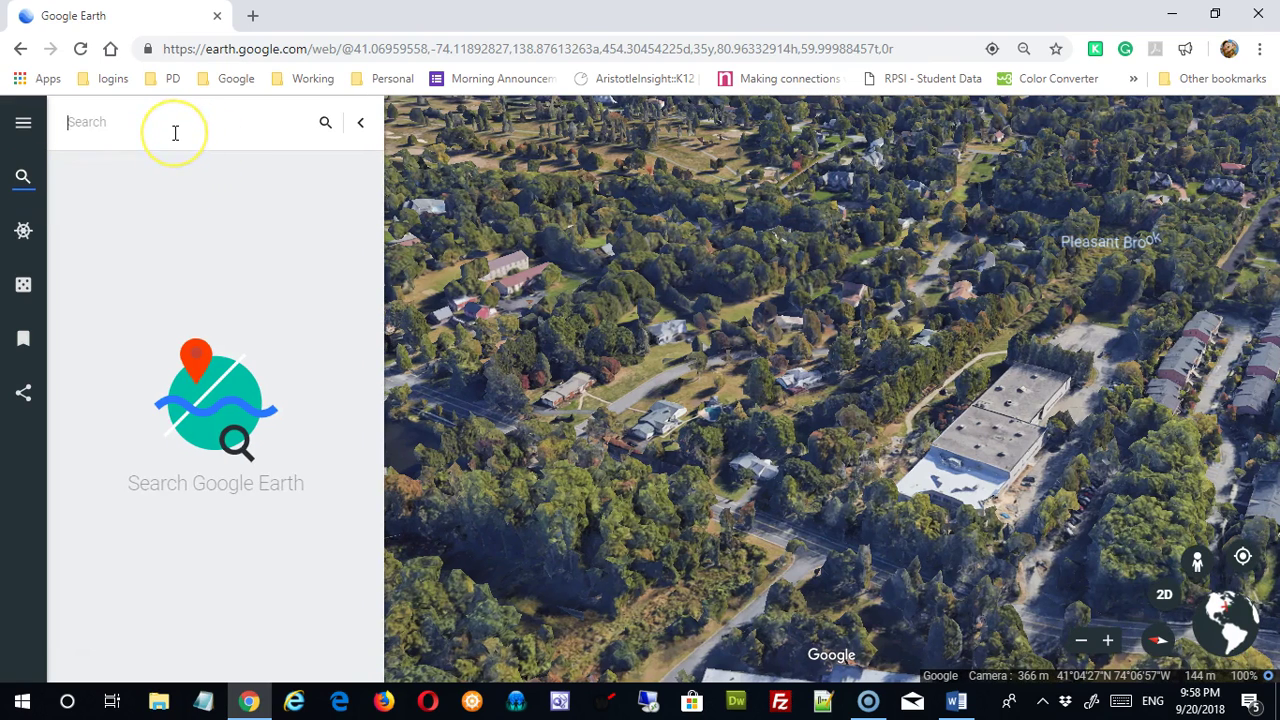
pyautogui.write('12 main st')
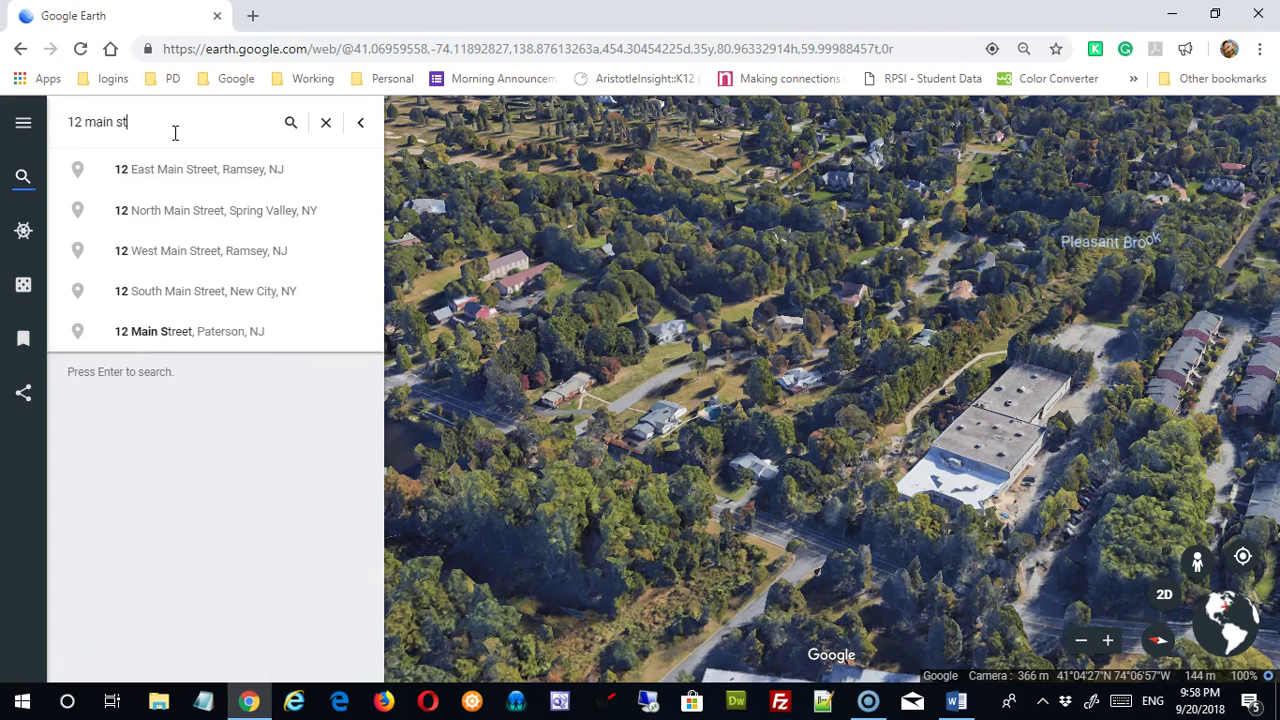
pyautogui.write('reet r')
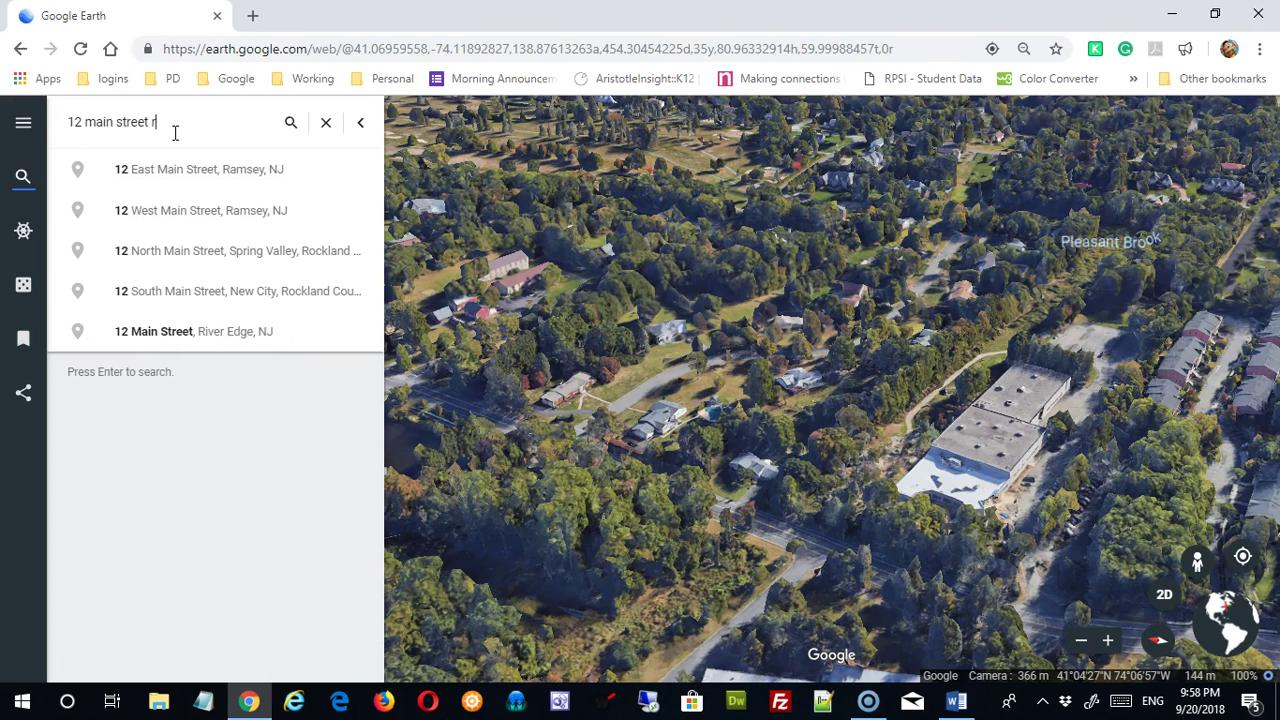
pyautogui.click(199, 178)
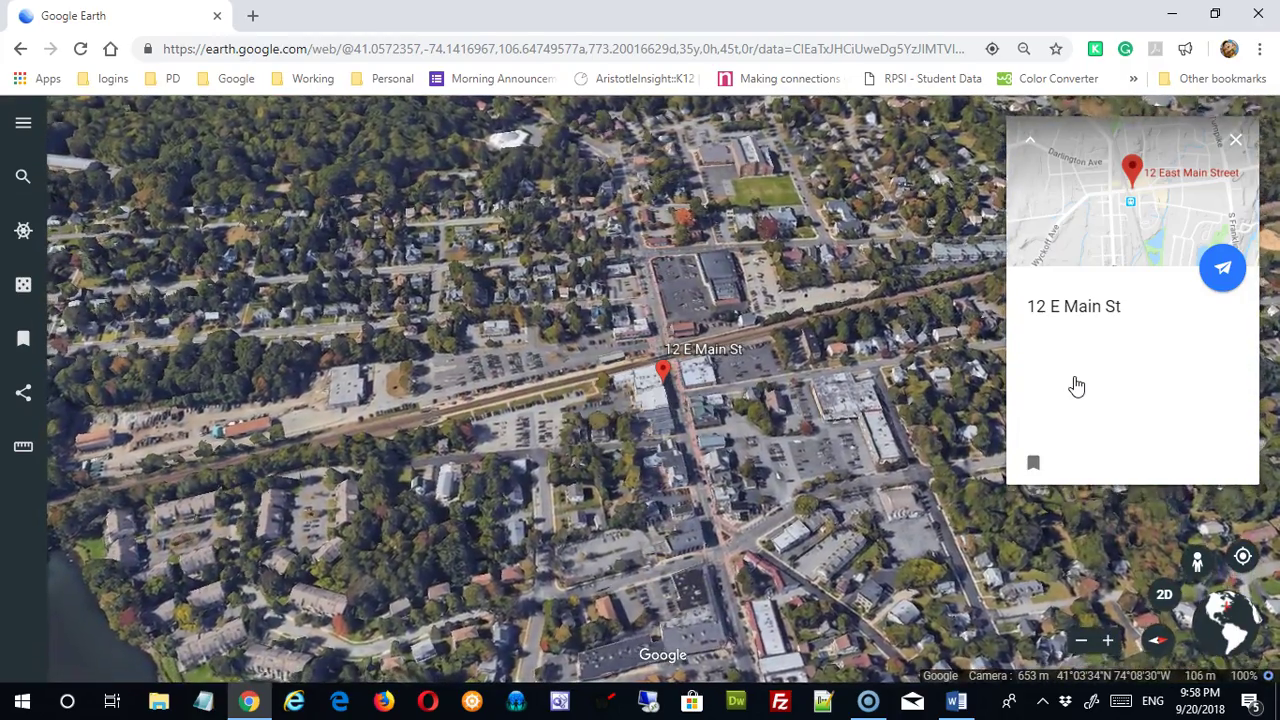
# - Enter Street View at the street intersection beside the East Main Street placemark
pyautogui.click(1110, 358)
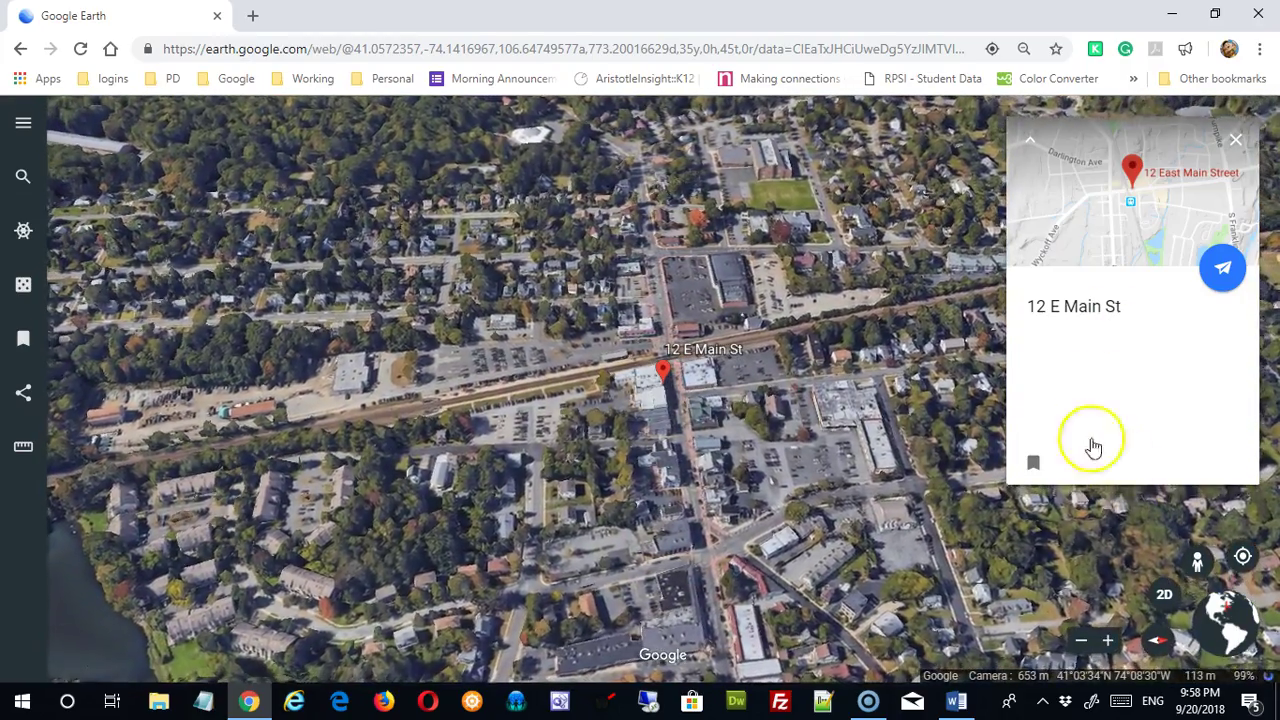
pyautogui.scroll(-3, 760, 405)
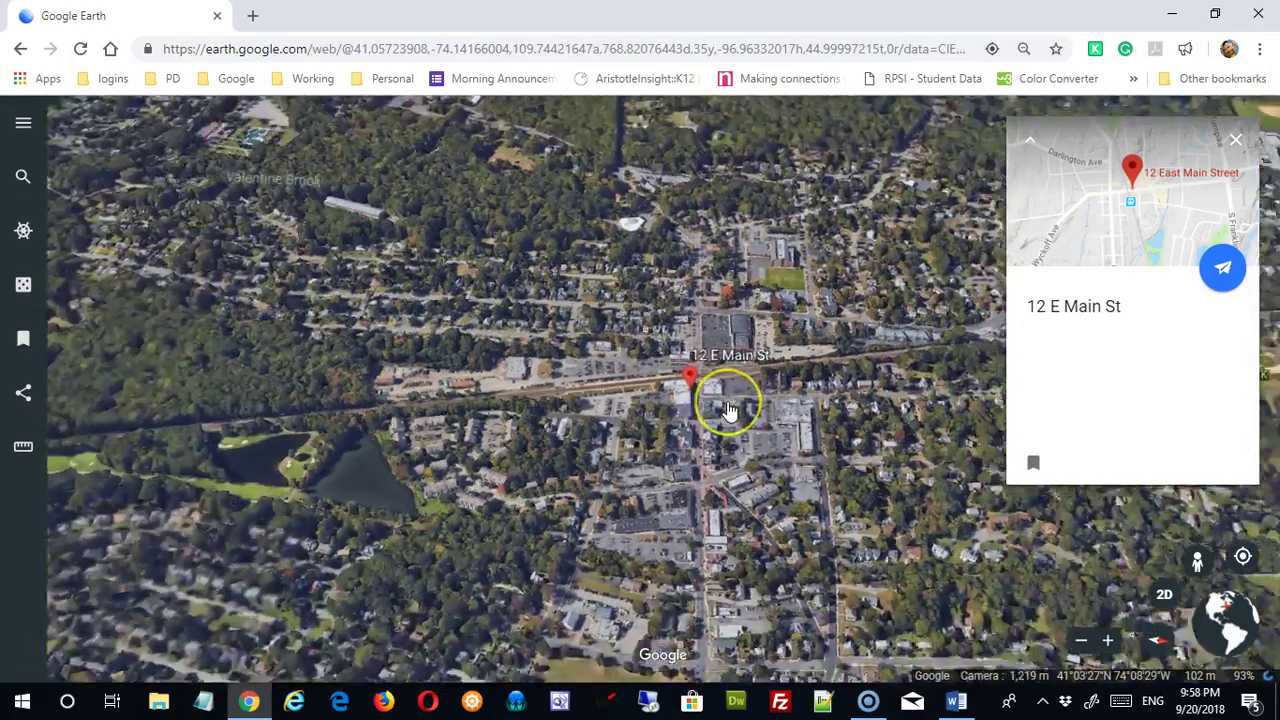
pyautogui.doubleClick(728, 410)
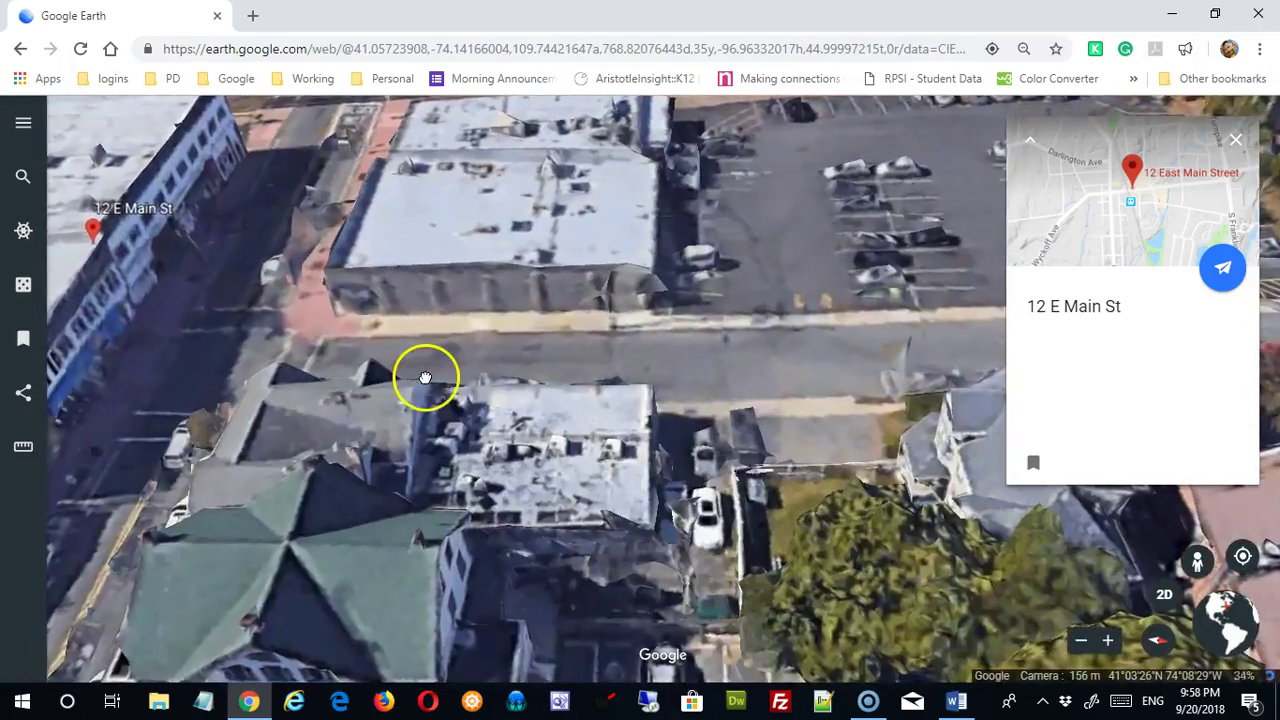
pyautogui.moveTo(425, 378); pyautogui.dragTo(660, 417)
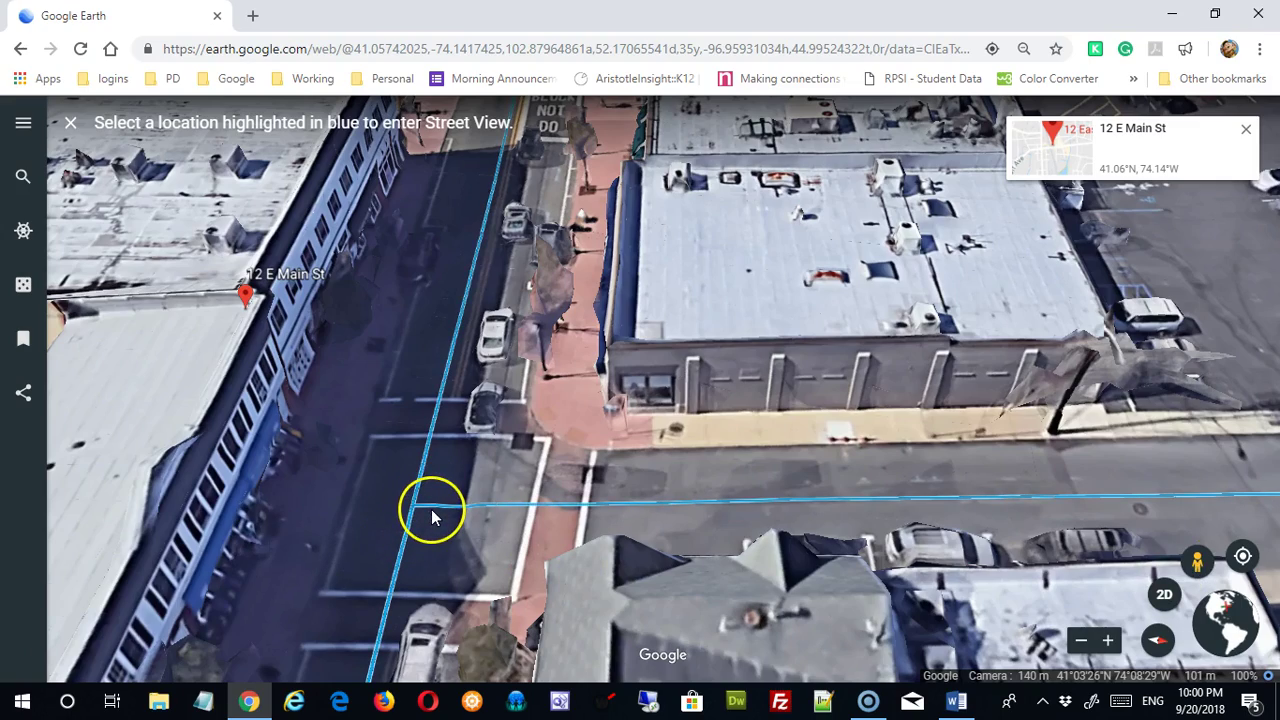
pyautogui.click(433, 505)
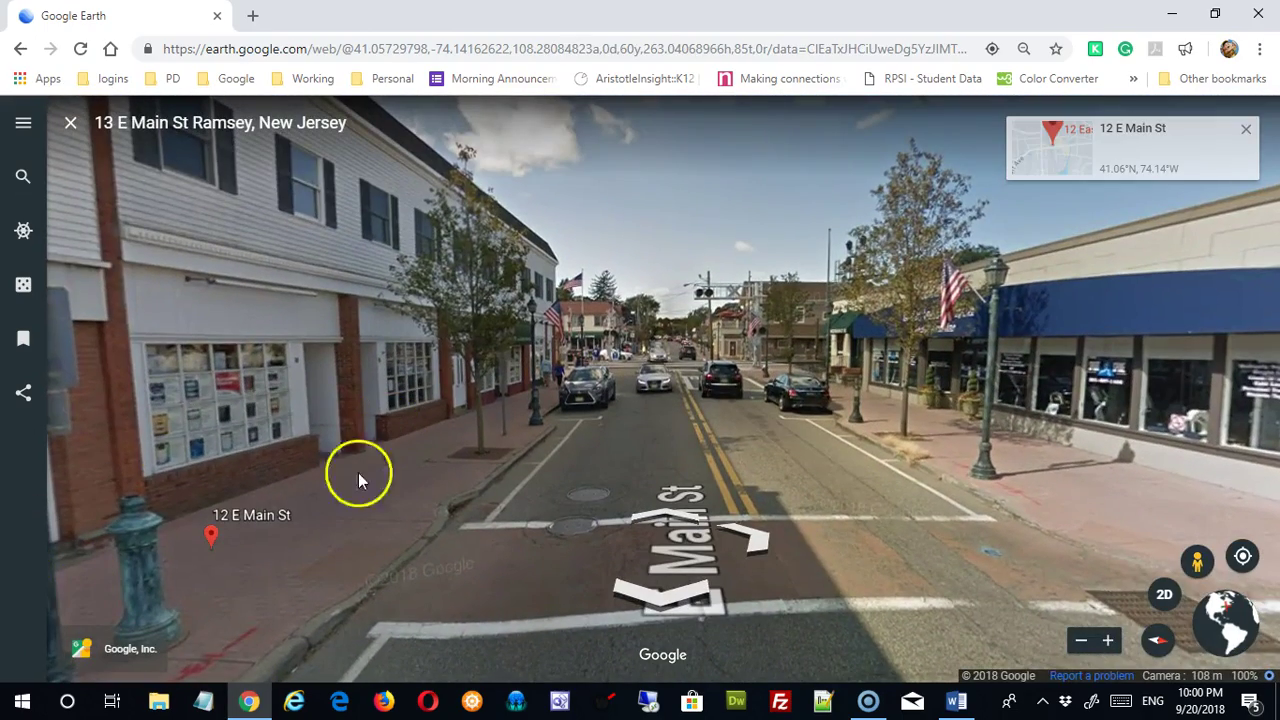
# - Look around in Street View to face the Ramsey Hardware & Paint storefront and its sidewalk
pyautogui.moveTo(955, 620)
pyautogui.mouseDown()
pyautogui.moveTo(789, 645)
pyautogui.moveTo(777, 578)
pyautogui.moveTo(929, 502)
pyautogui.moveTo(780, 617)
pyautogui.moveTo(400, 586)
pyautogui.moveTo(409, 597)
pyautogui.moveTo(843, 420)
pyautogui.moveTo(362, 525)
pyautogui.moveTo(880, 463)
pyautogui.moveTo(400, 443)
pyautogui.moveTo(634, 434)
pyautogui.moveTo(724, 457)
pyautogui.moveTo(441, 447)
pyautogui.moveTo(450, 453)
pyautogui.mouseUp()
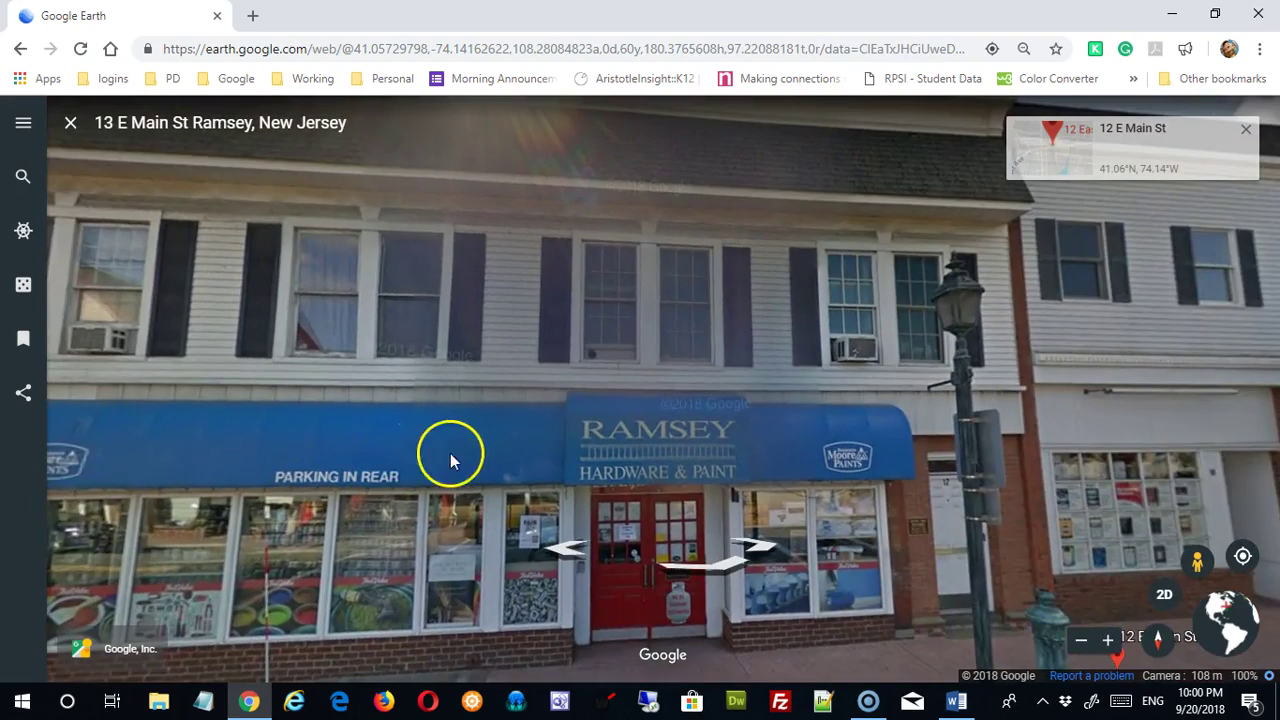
pyautogui.moveTo(640, 452); pyautogui.dragTo(612, 443)
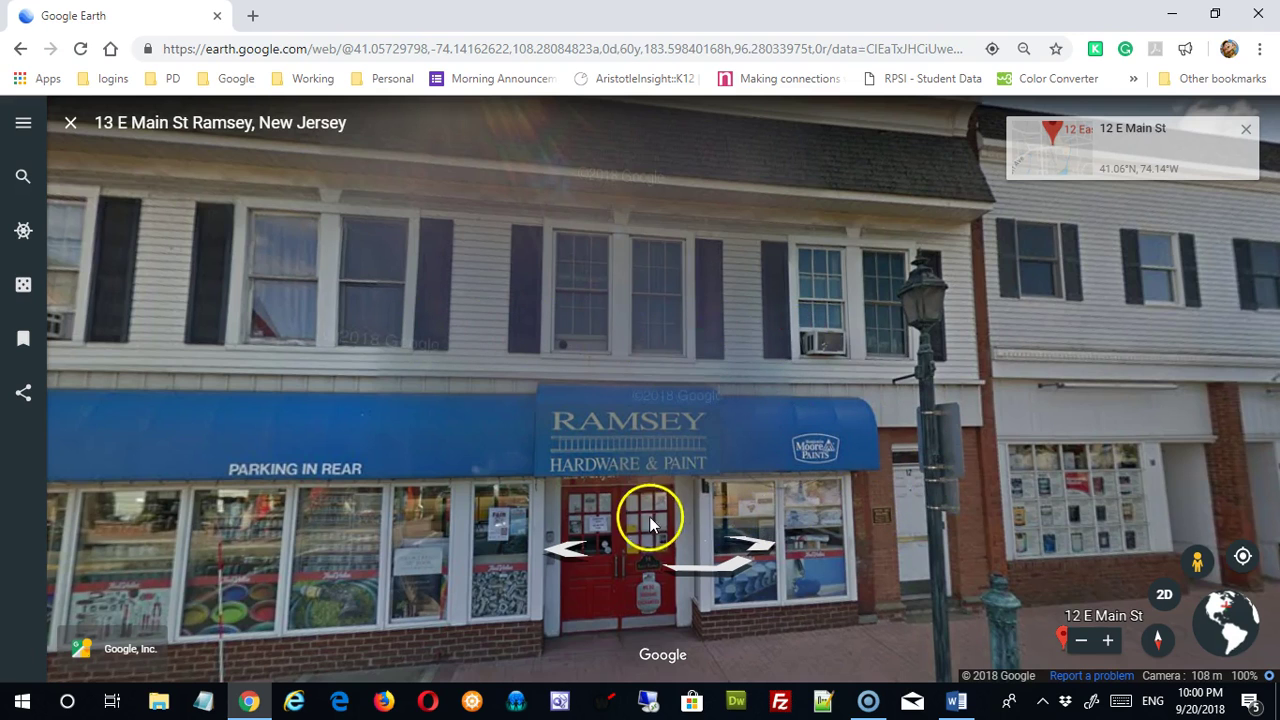
pyautogui.moveTo(650, 522); pyautogui.dragTo(662, 382)
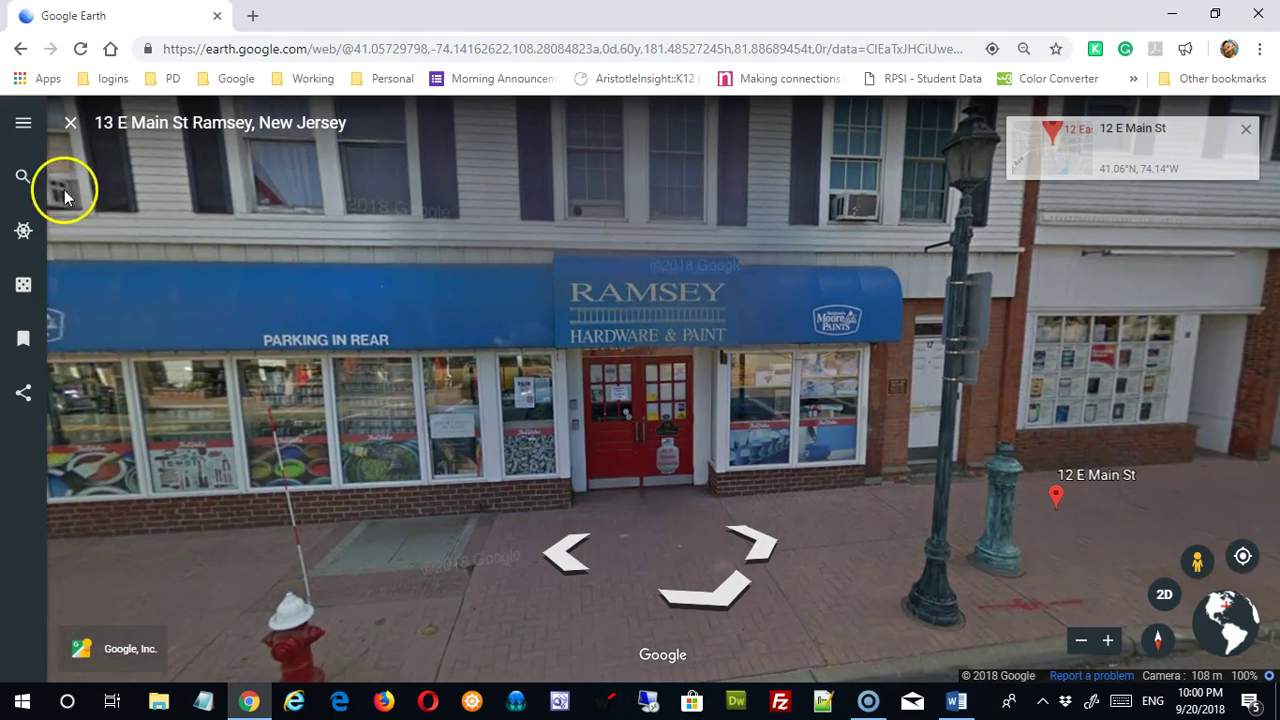
# - Search for Ramapo College of New Jersey and fly to it
pyautogui.click(24, 178)
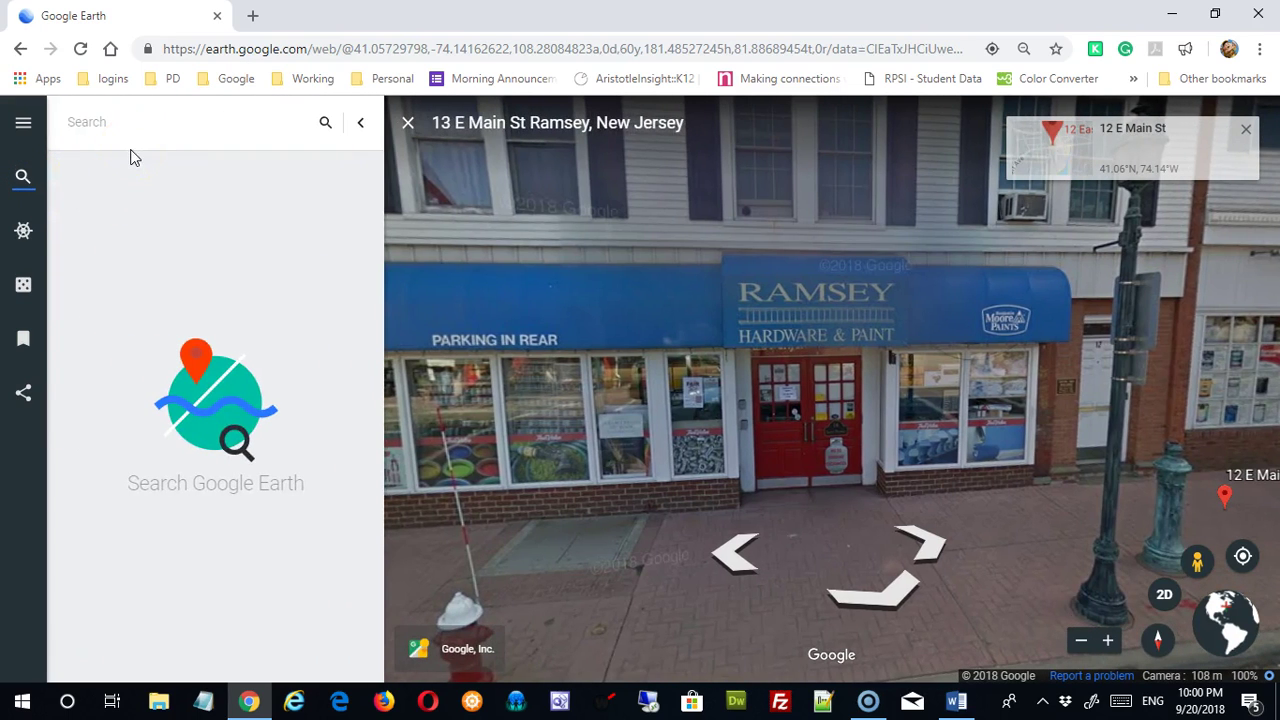
pyautogui.write('ramapo co')
pyautogui.click(180, 170)
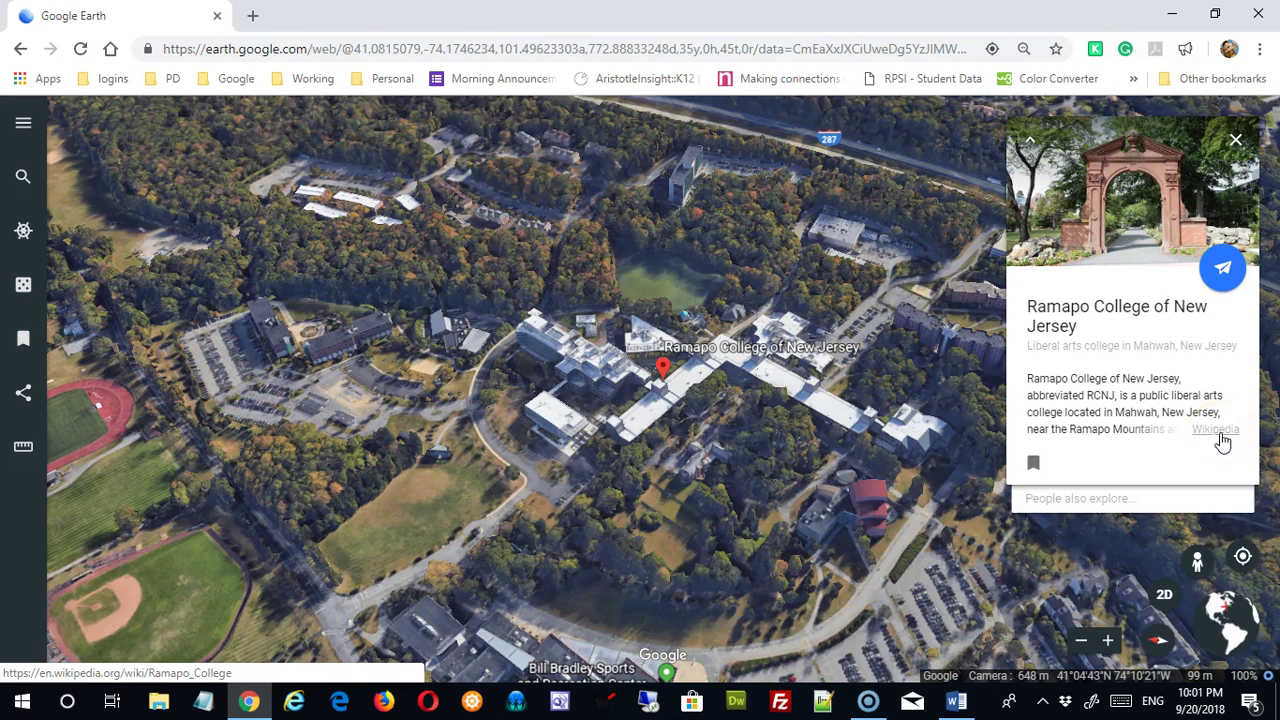
# - Open the Wikipedia article on Ramapo College from its info card, and return to Google Earth
pyautogui.click(1218, 430)
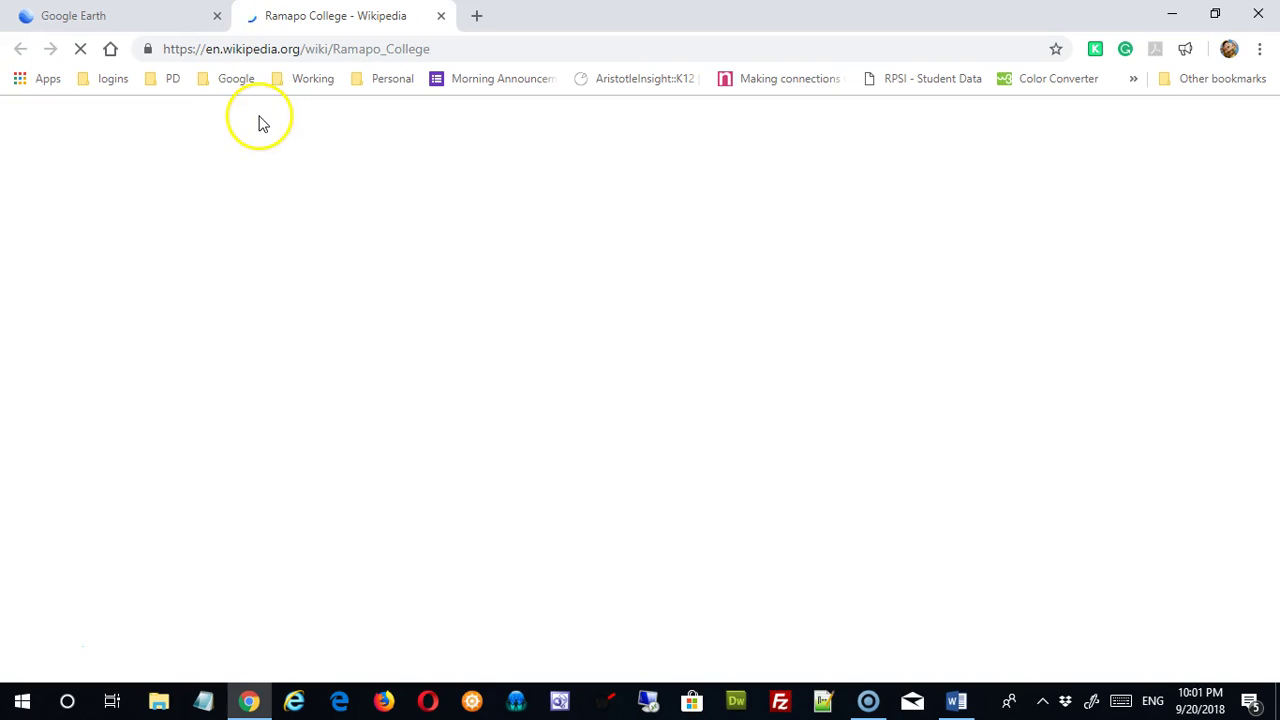
pyautogui.click(143, 27)
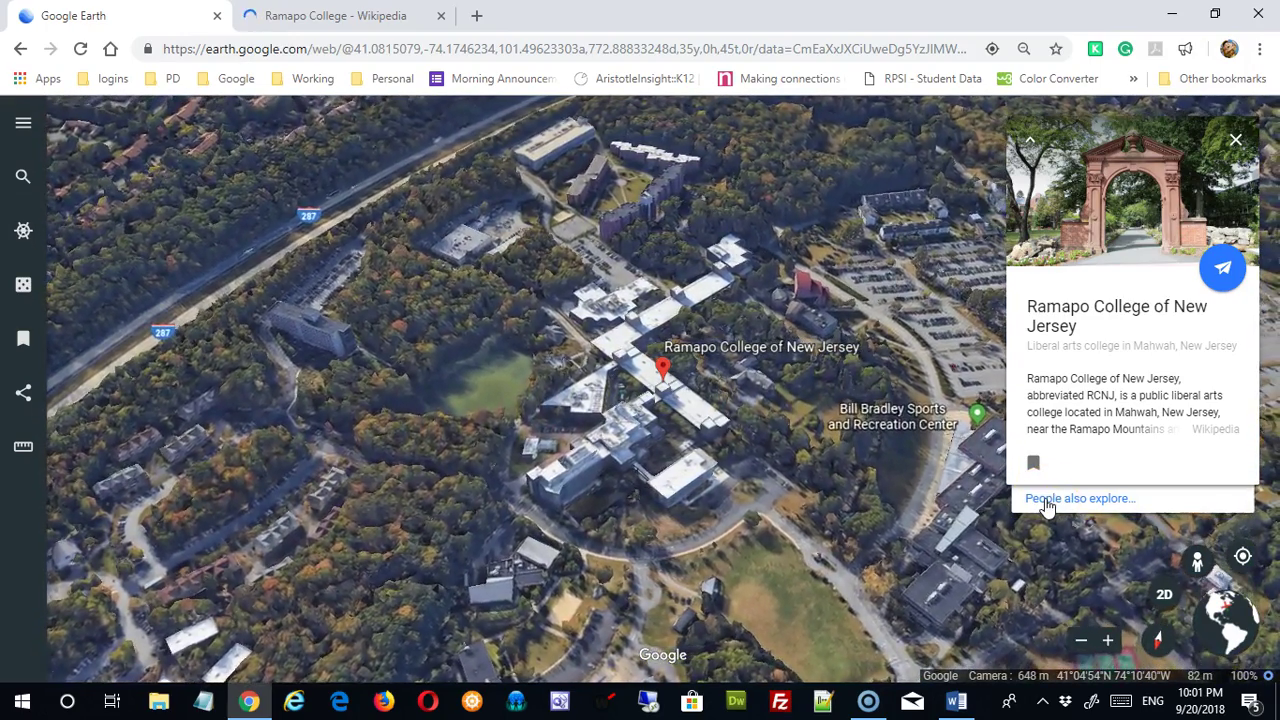
# - Browse the cards of related universities that people also explore alongside Ramapo College
pyautogui.click(1050, 510)
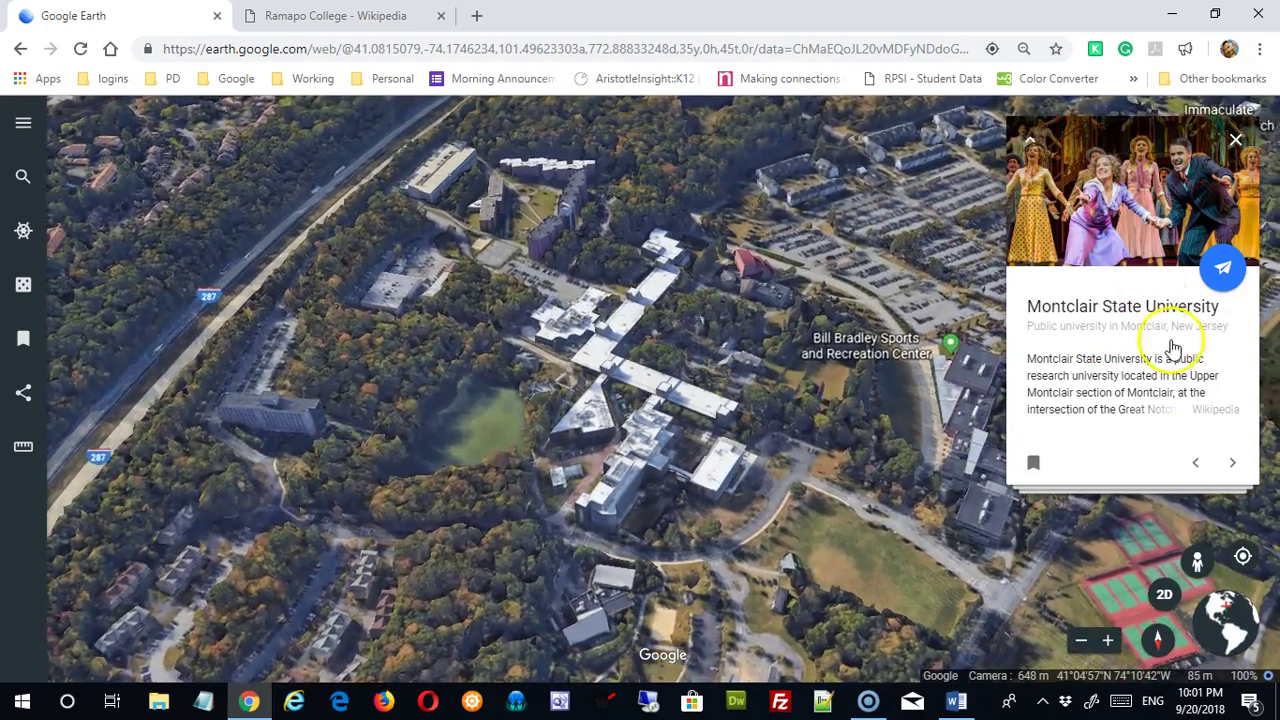
pyautogui.click(1233, 463)
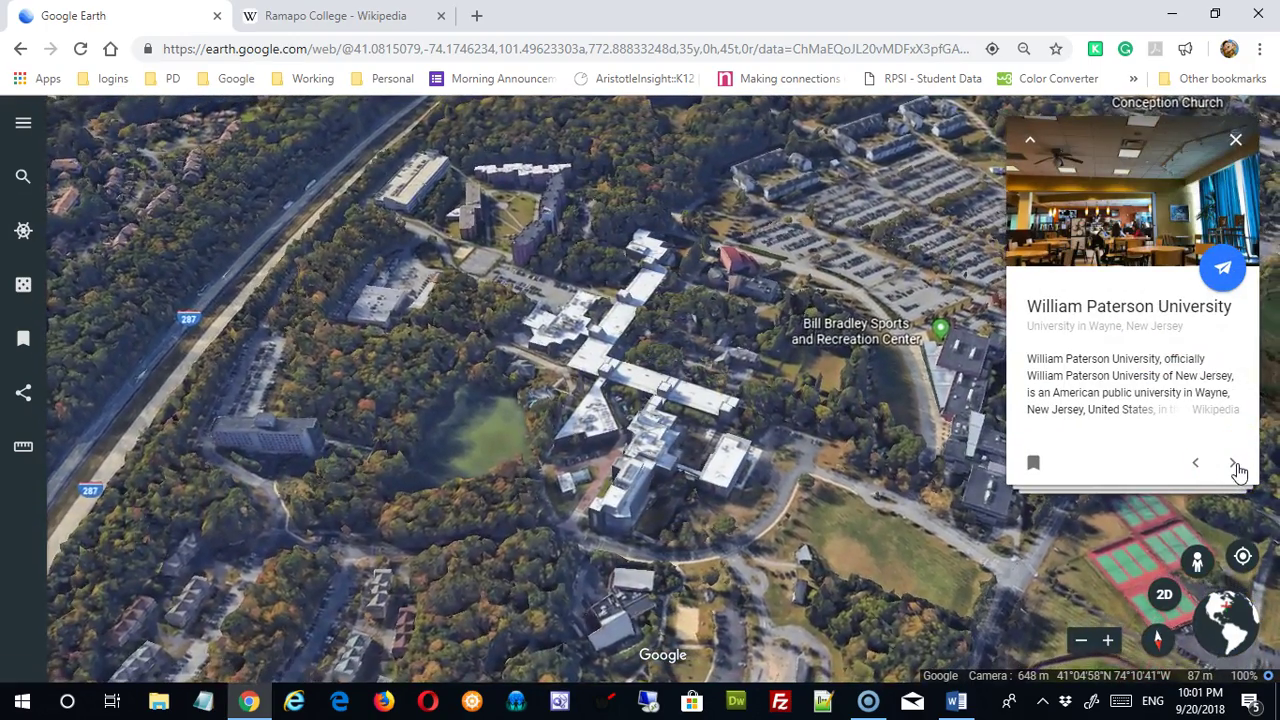
pyautogui.click(1235, 465)
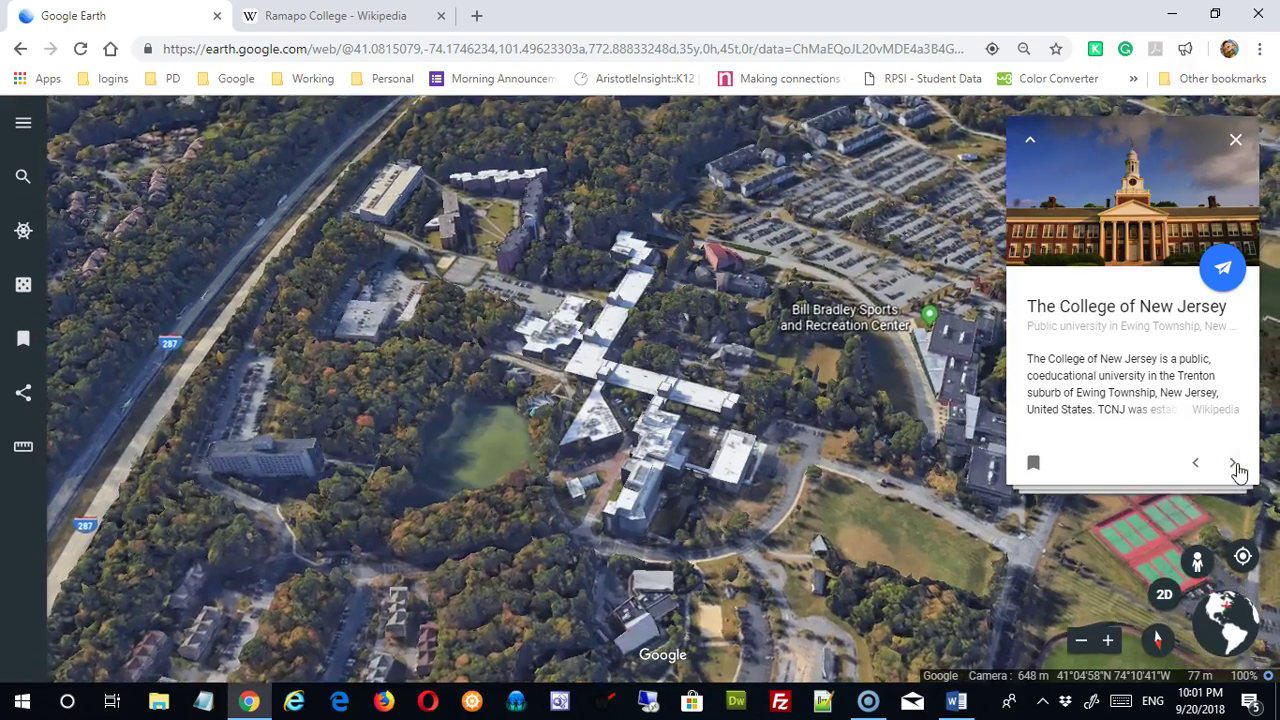
pyautogui.click(1235, 465)
pyautogui.click(1235, 465)
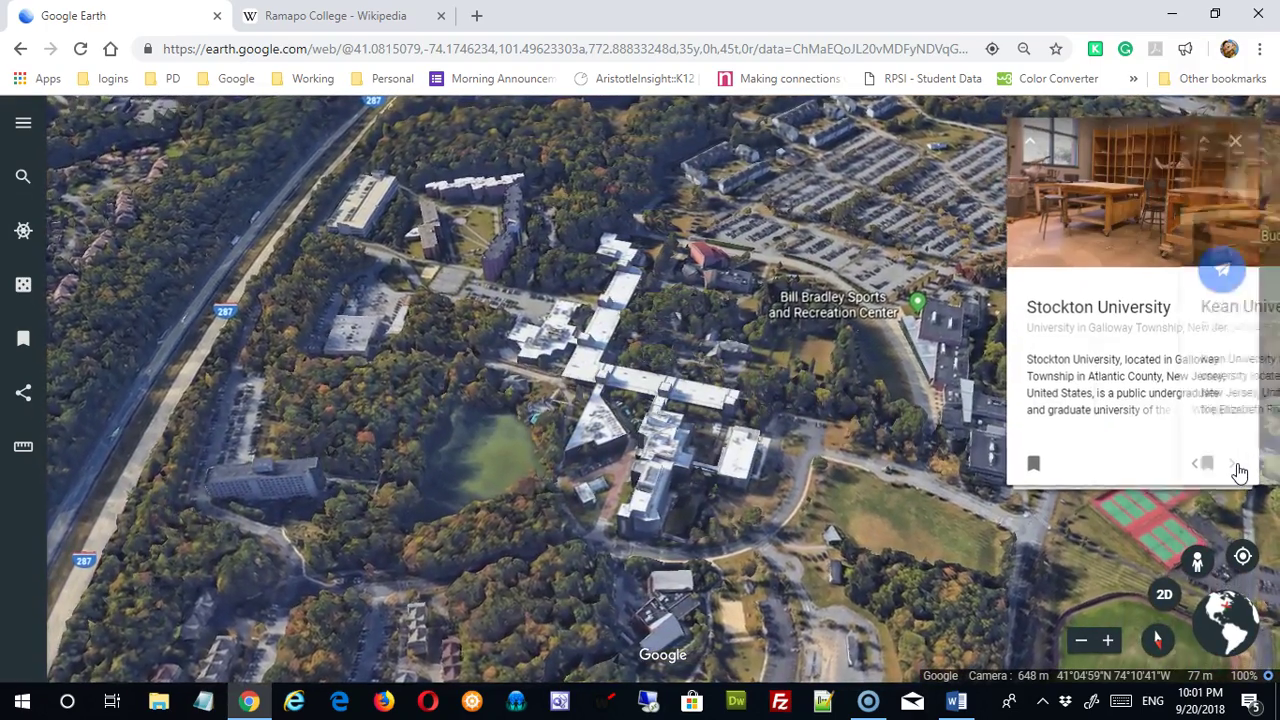
pyautogui.click(1235, 465)
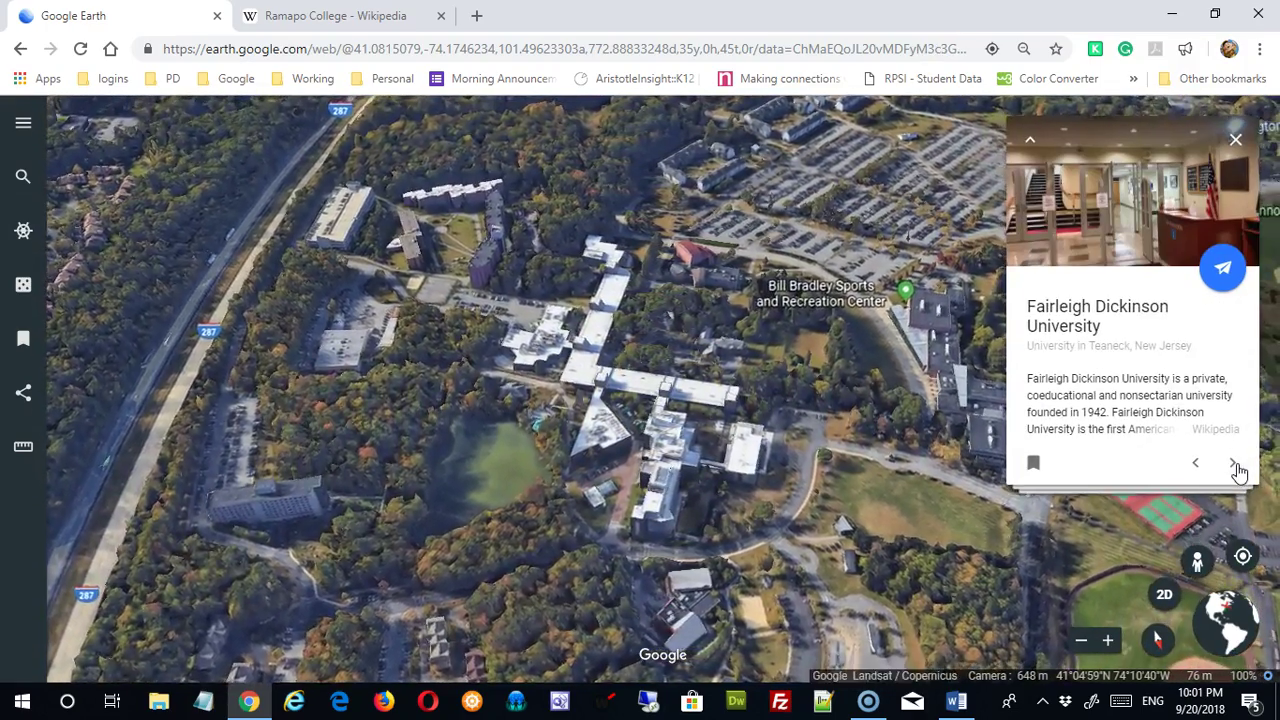
pyautogui.click(1235, 465)
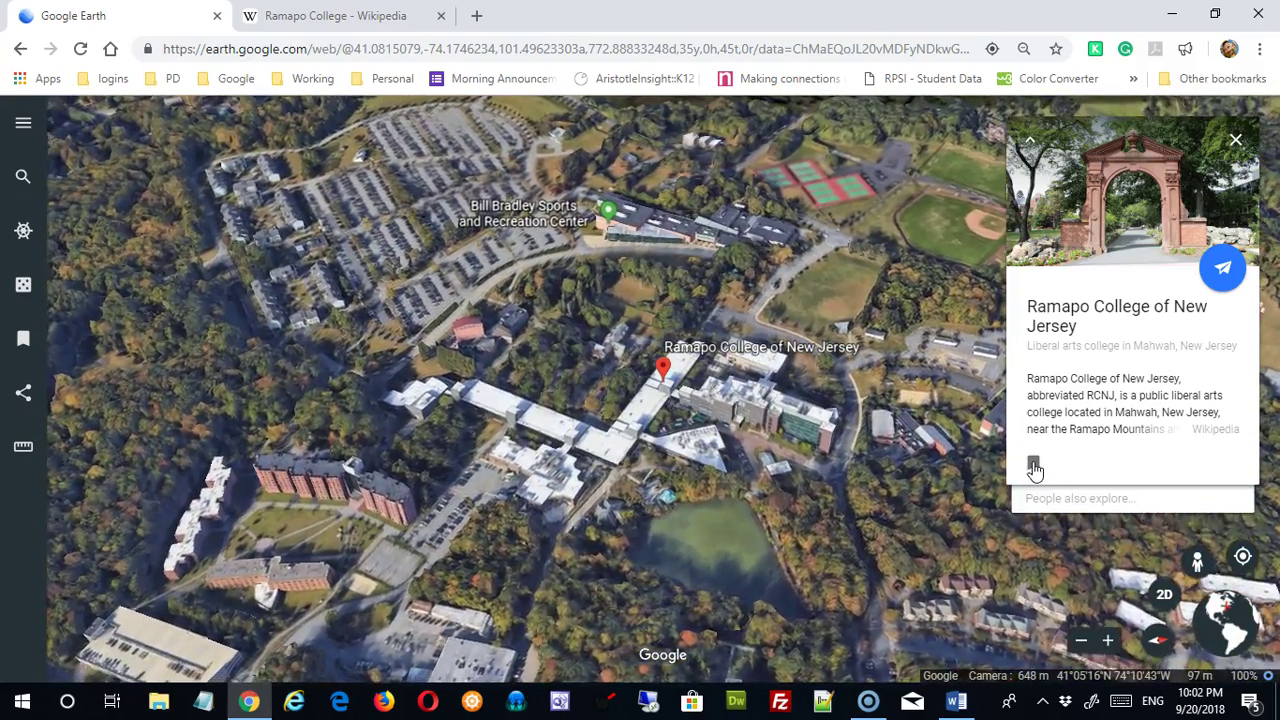
# - Examine the Ramapo College of New Jersey campus buildings around the placemark up close
pyautogui.click(1040, 462)
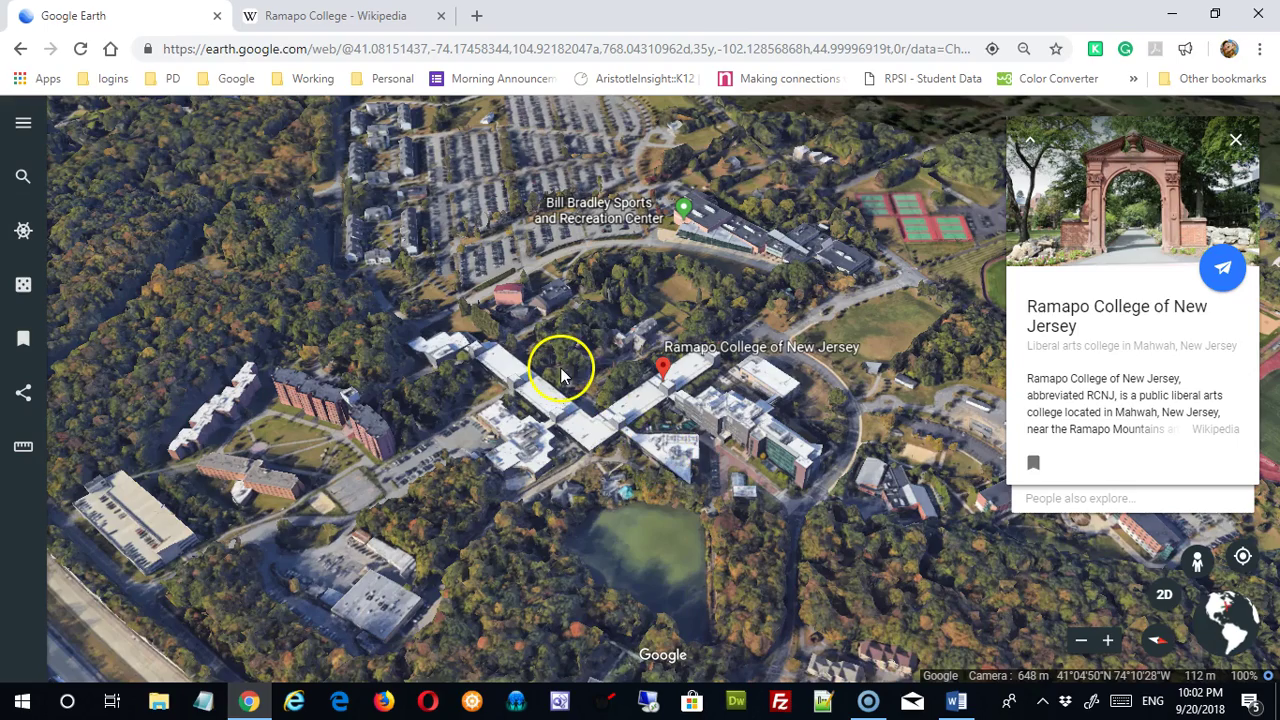
pyautogui.scroll(5, 560, 367)
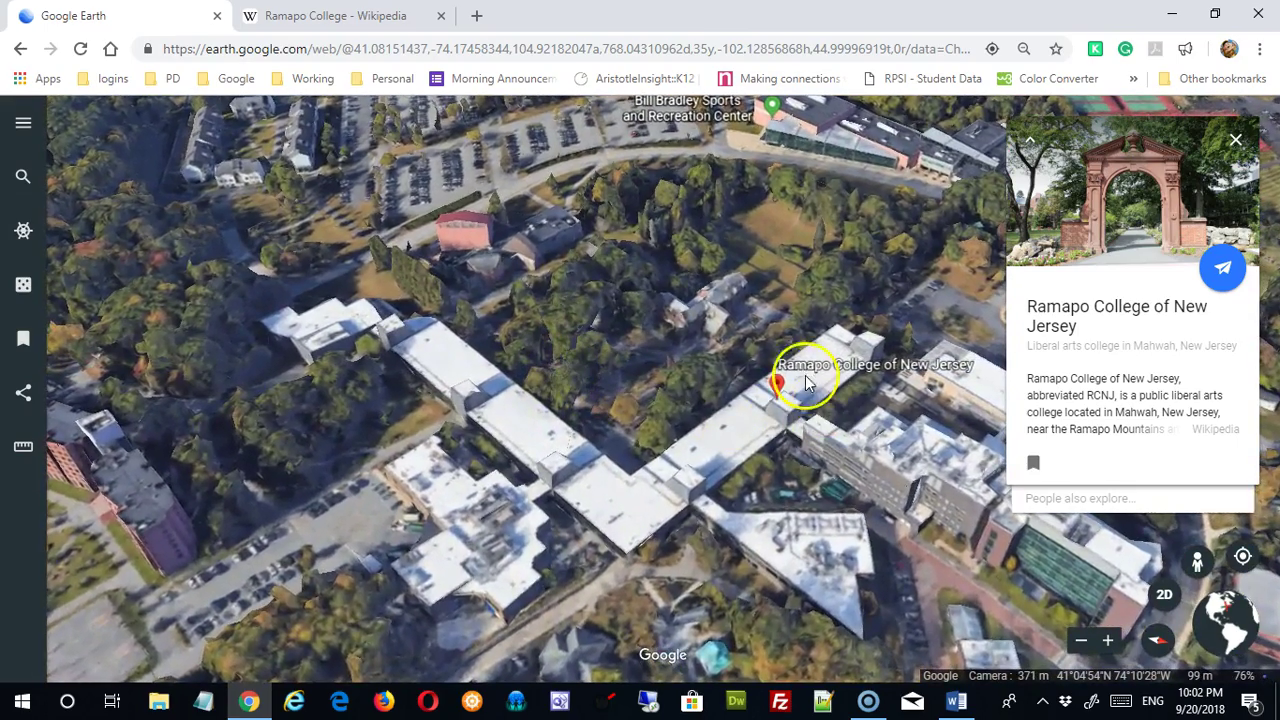
pyautogui.moveTo(663, 443); pyautogui.dragTo(654, 371)
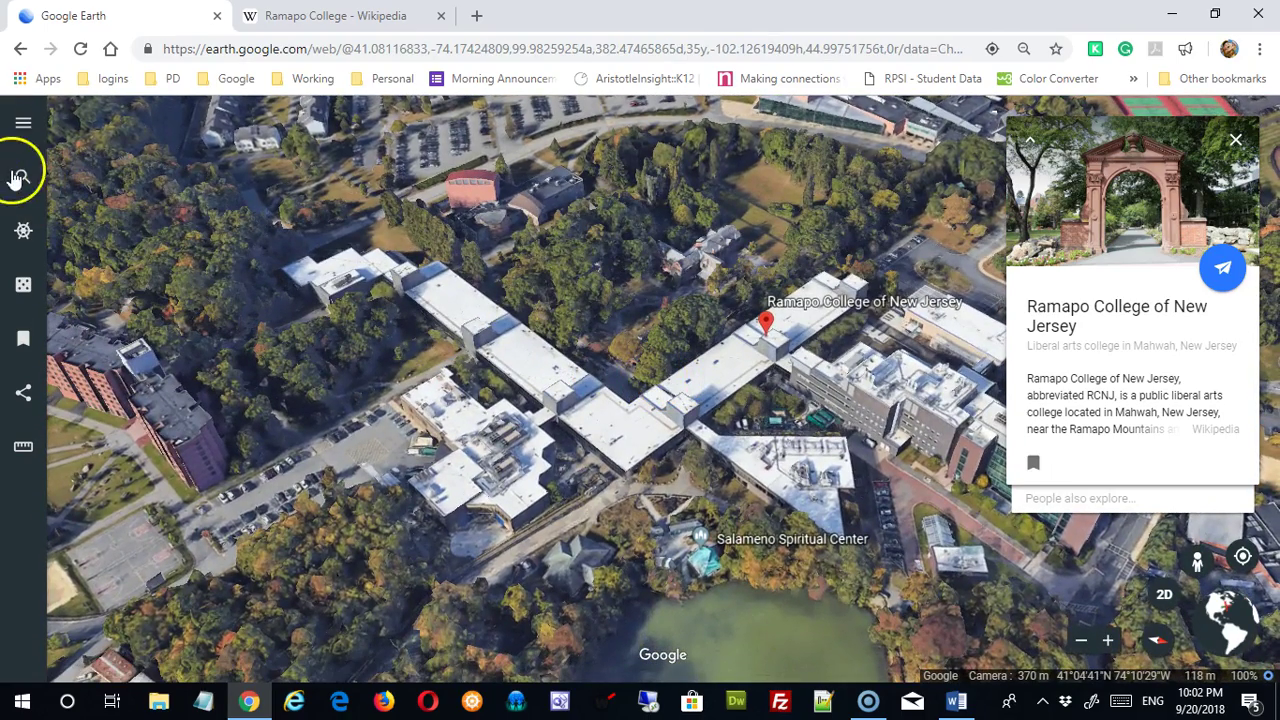
# - Start the Voyager story Beautiful Places to be in Fall and advance to its second stop
pyautogui.click(23, 233)
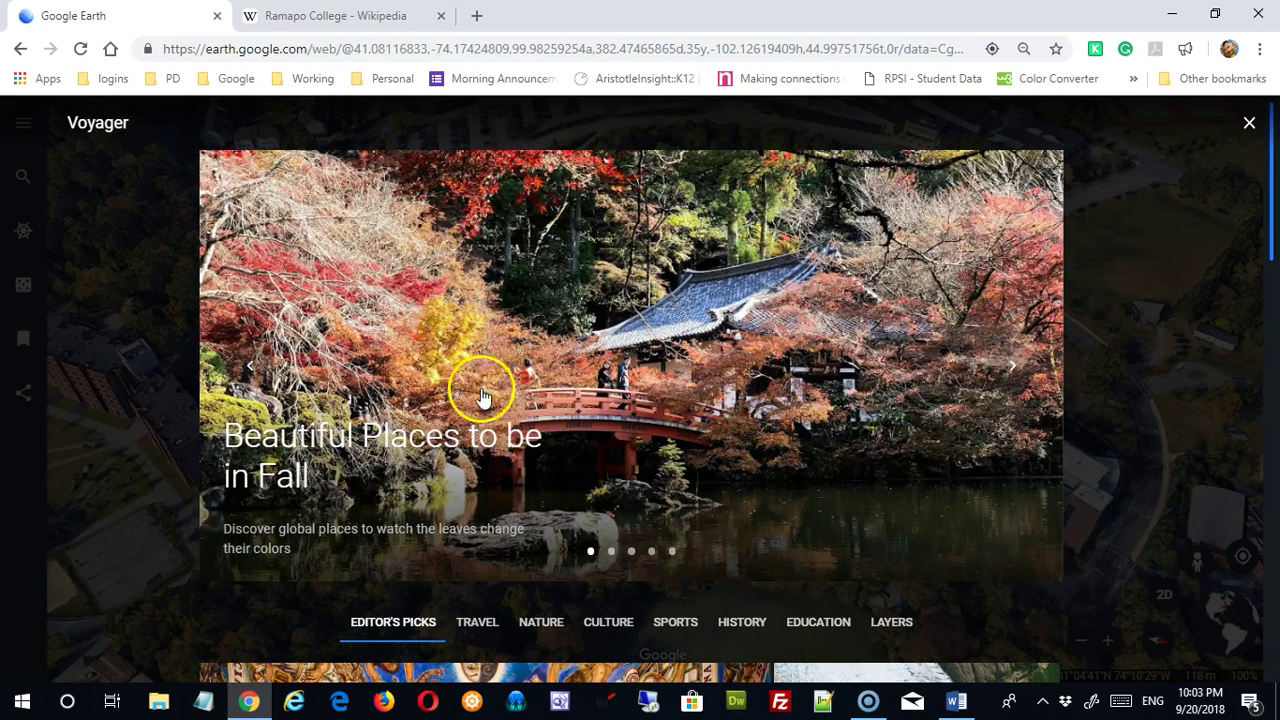
pyautogui.click(560, 393)
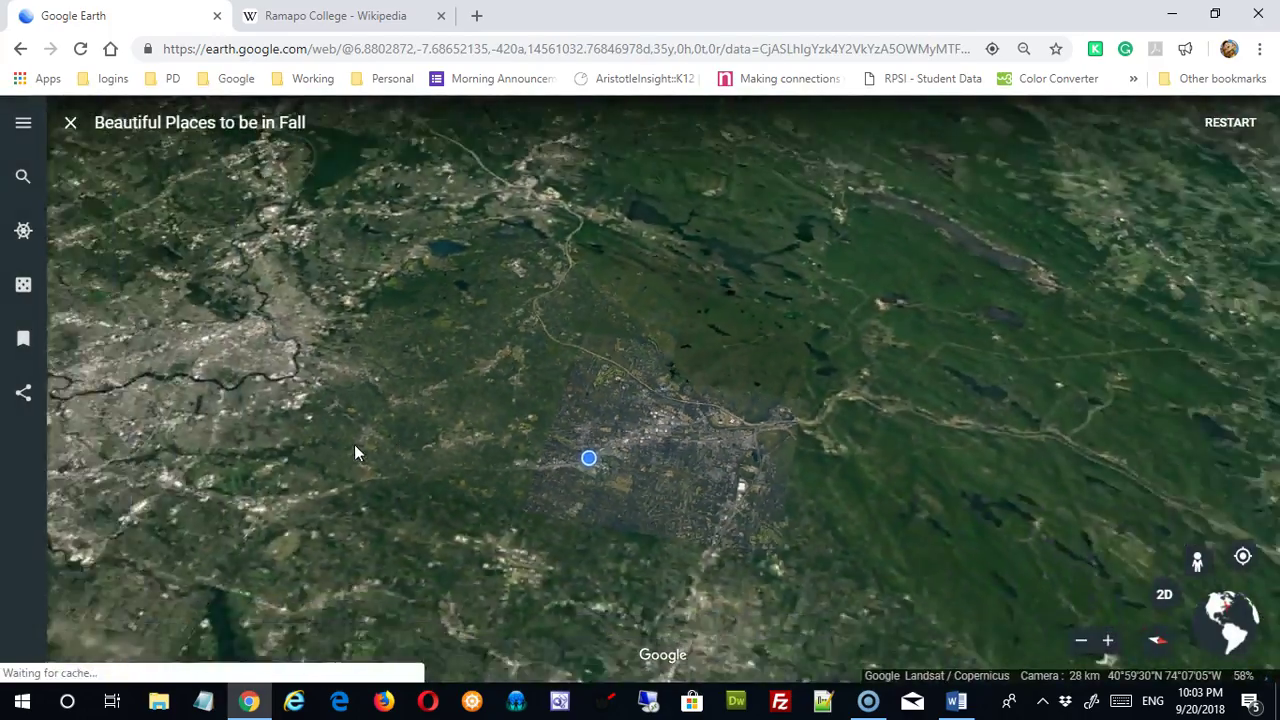
pyautogui.click(400, 392)
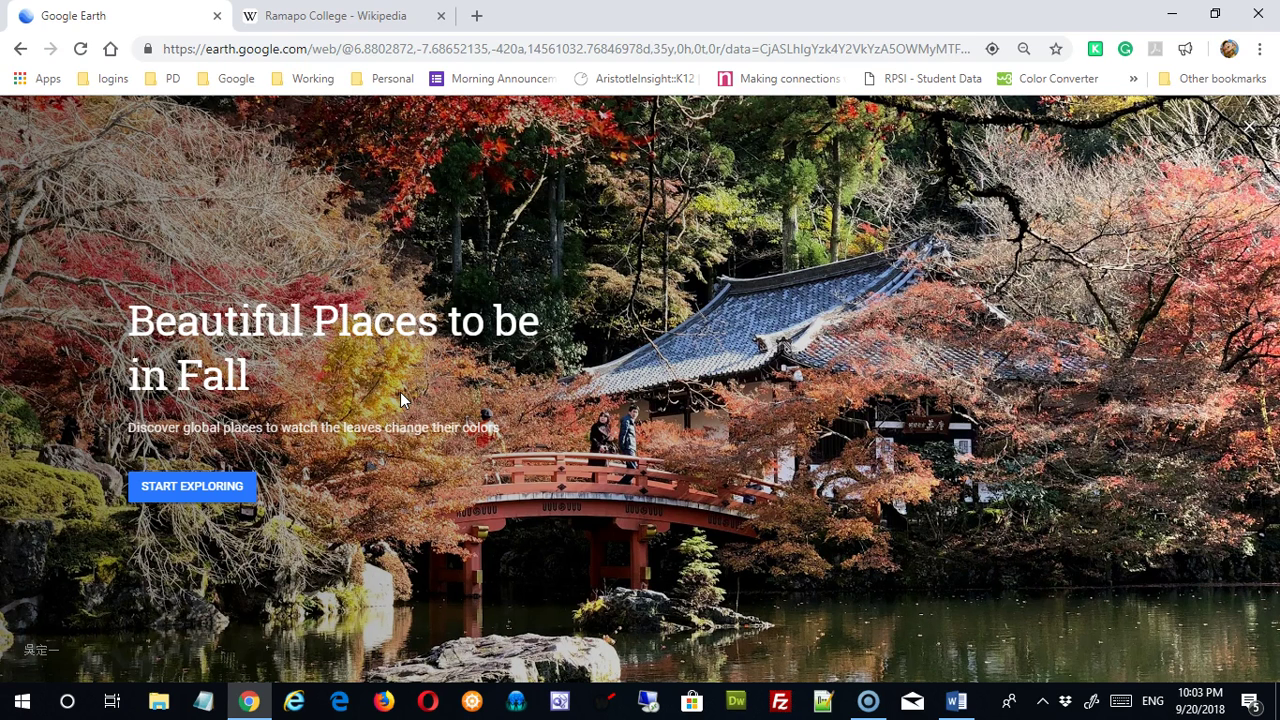
pyautogui.click(352, 465)
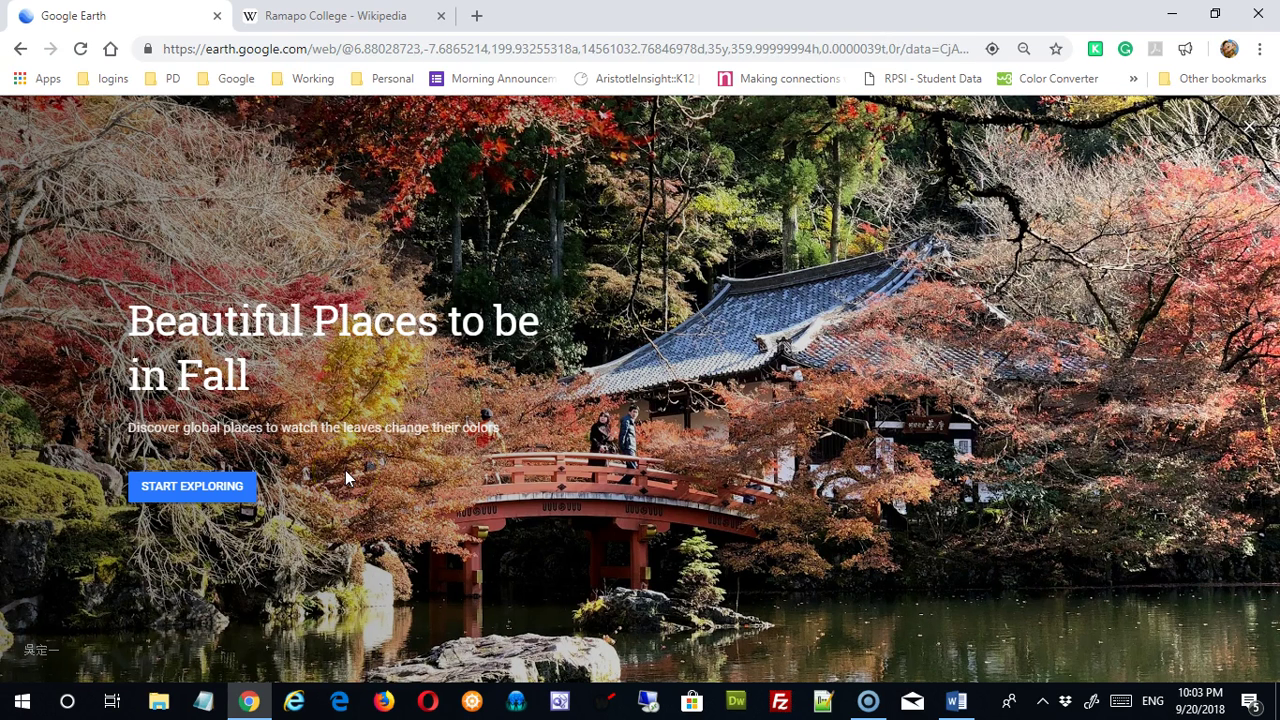
pyautogui.click(190, 486)
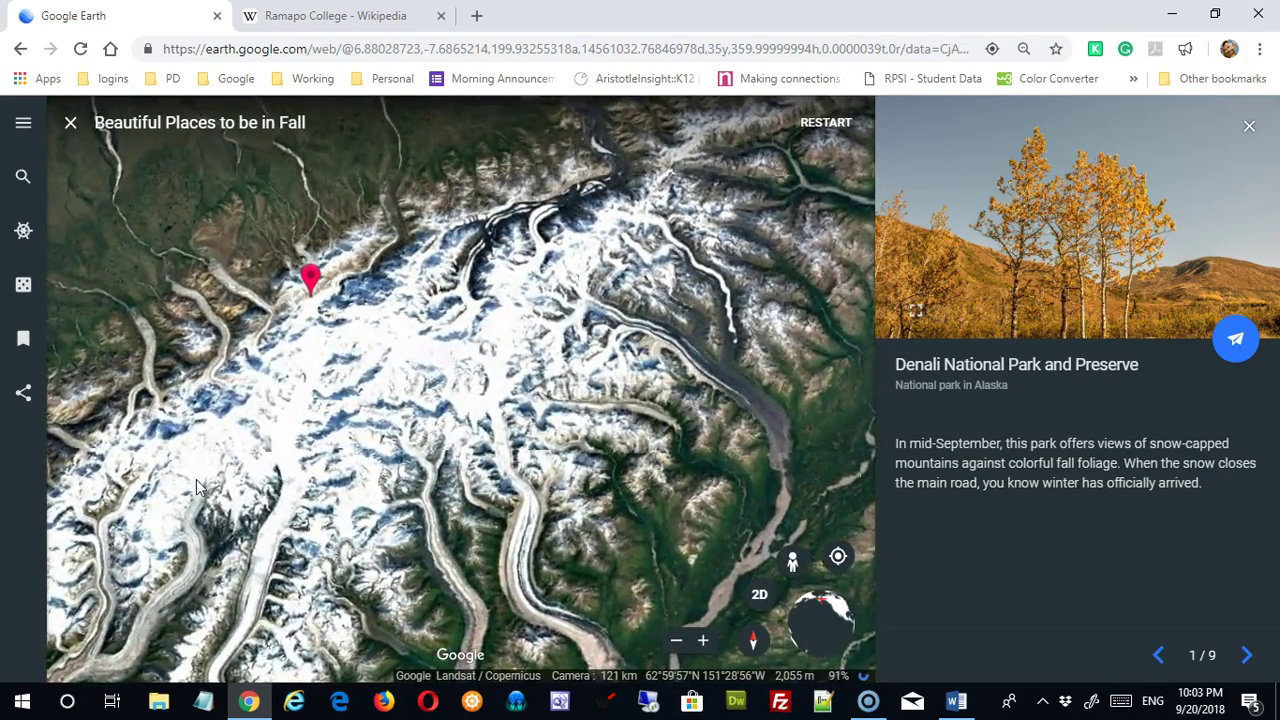
pyautogui.click(648, 424)
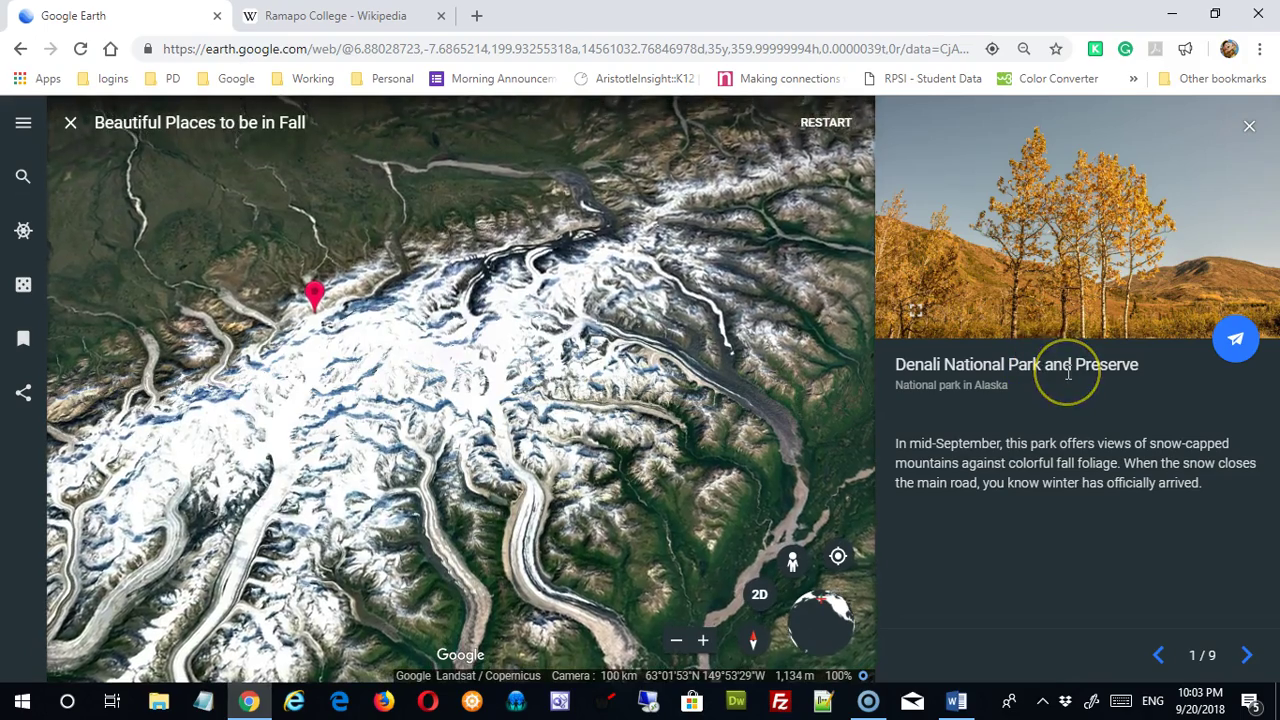
pyautogui.click(1247, 658)
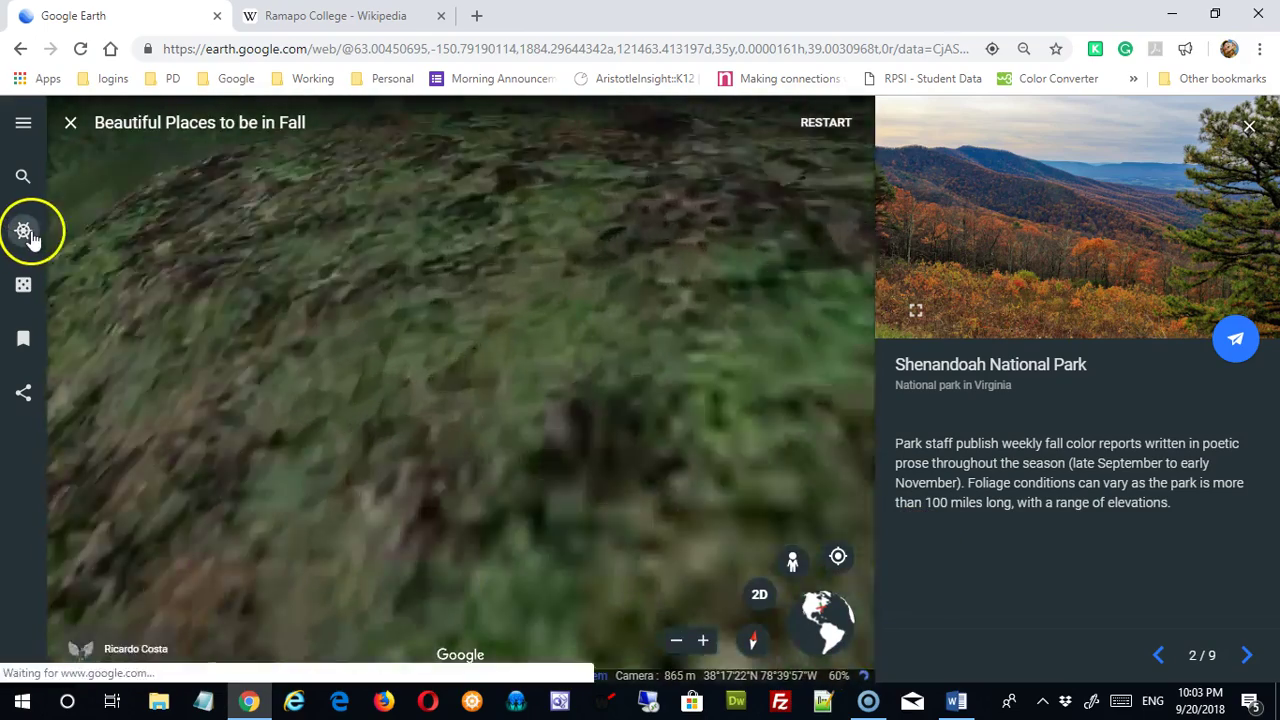
# - Return to the Voyager collection and show its Travel stories
pyautogui.click(31, 236)
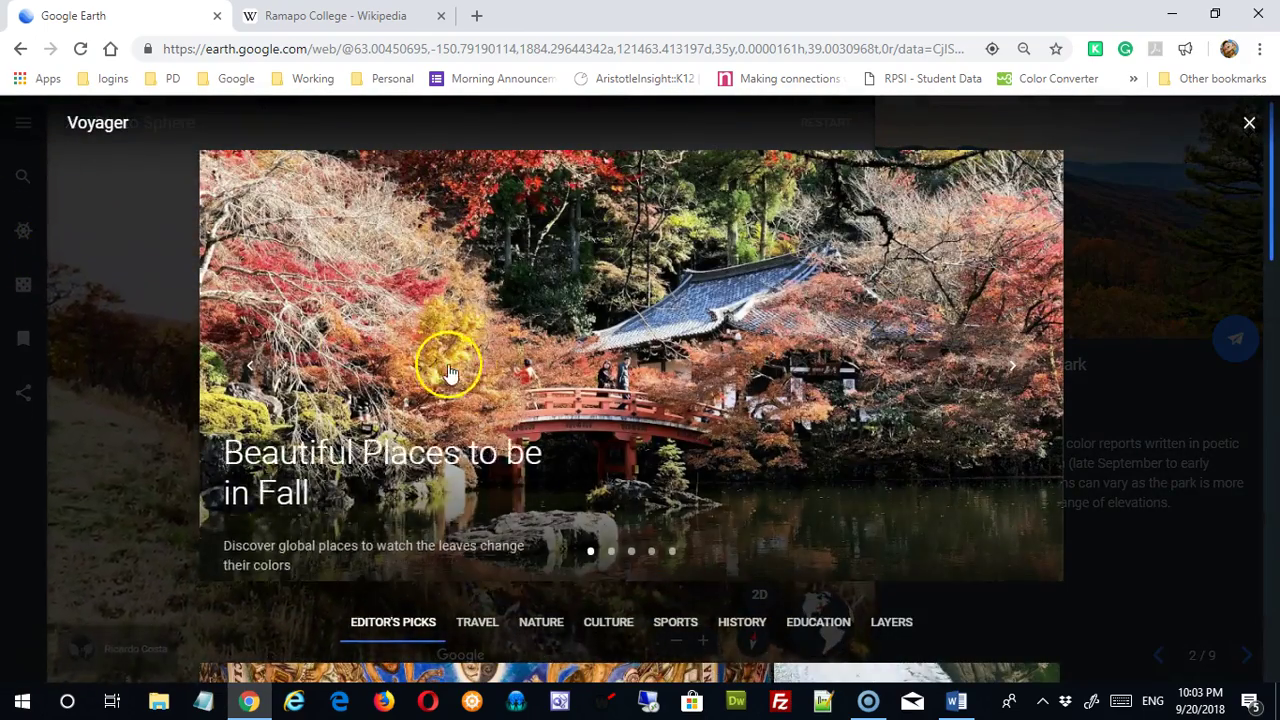
pyautogui.moveTo(1275, 253); pyautogui.dragTo(1277, 372)
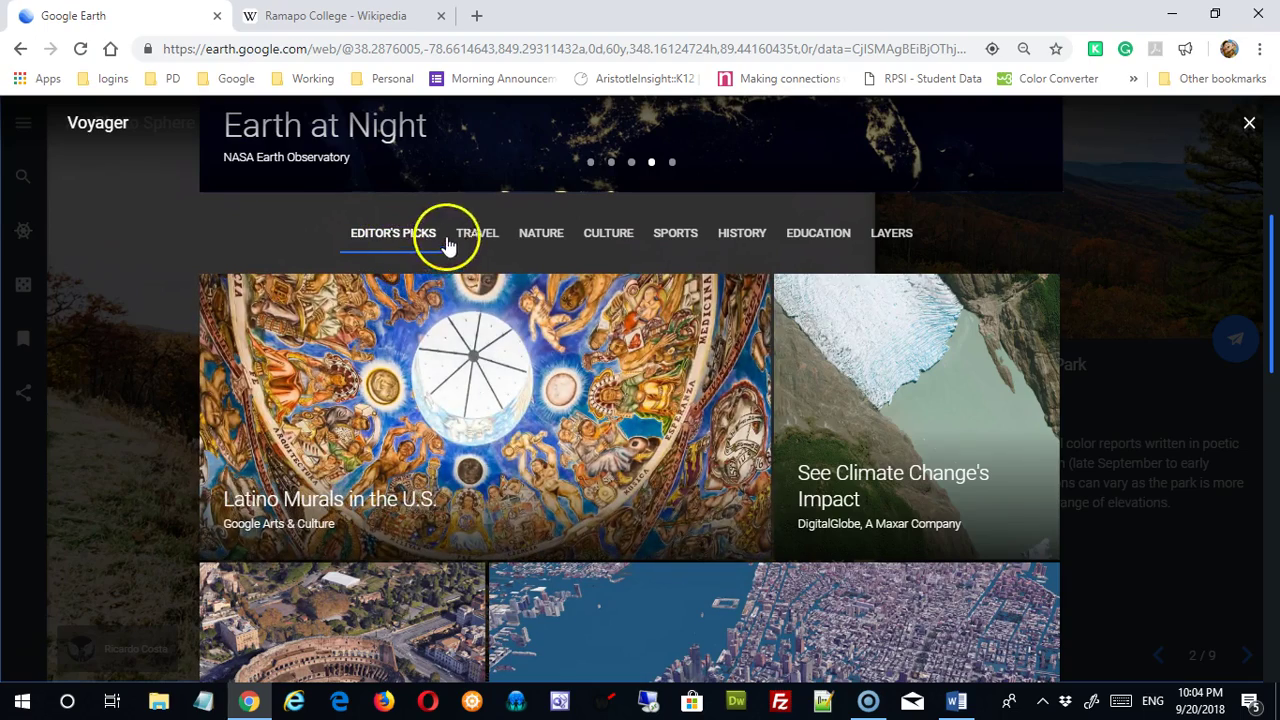
pyautogui.click(468, 235)
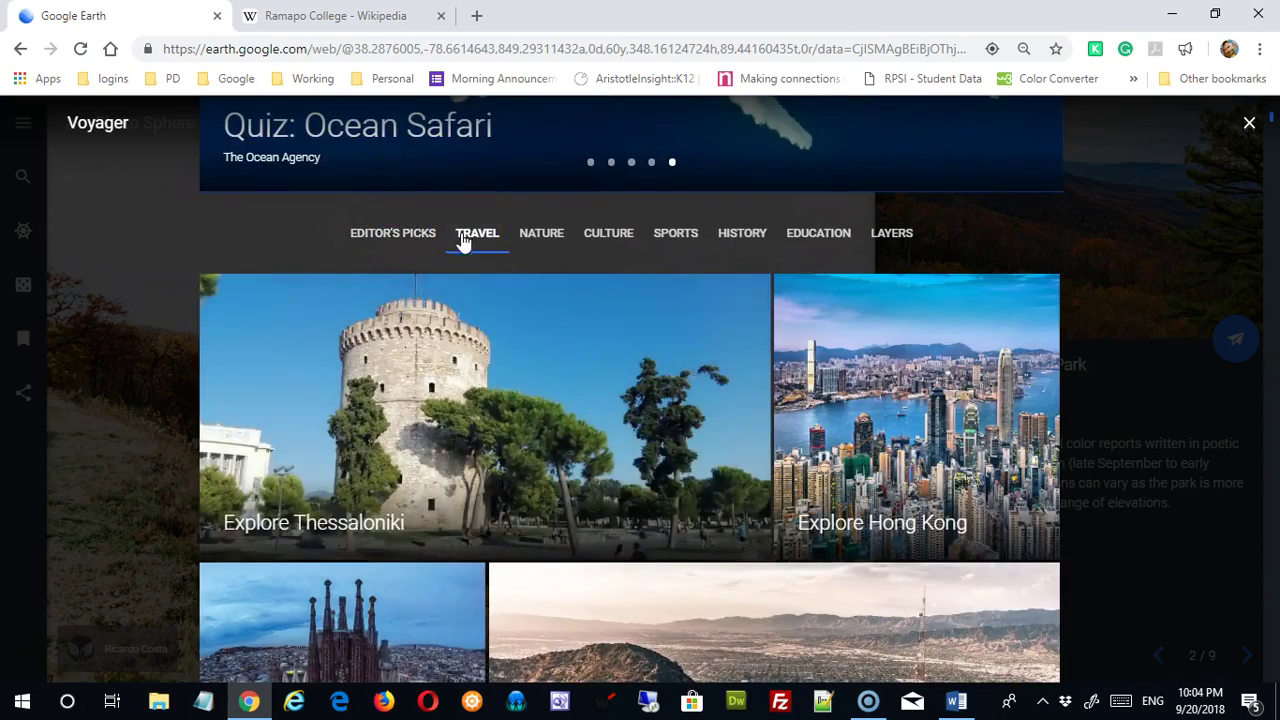
# - Browse Voyager's Travel, Nature and Education stories, and close the Voyager collection
pyautogui.scroll(-3, 676, 362)
pyautogui.scroll(5, 677, 360)
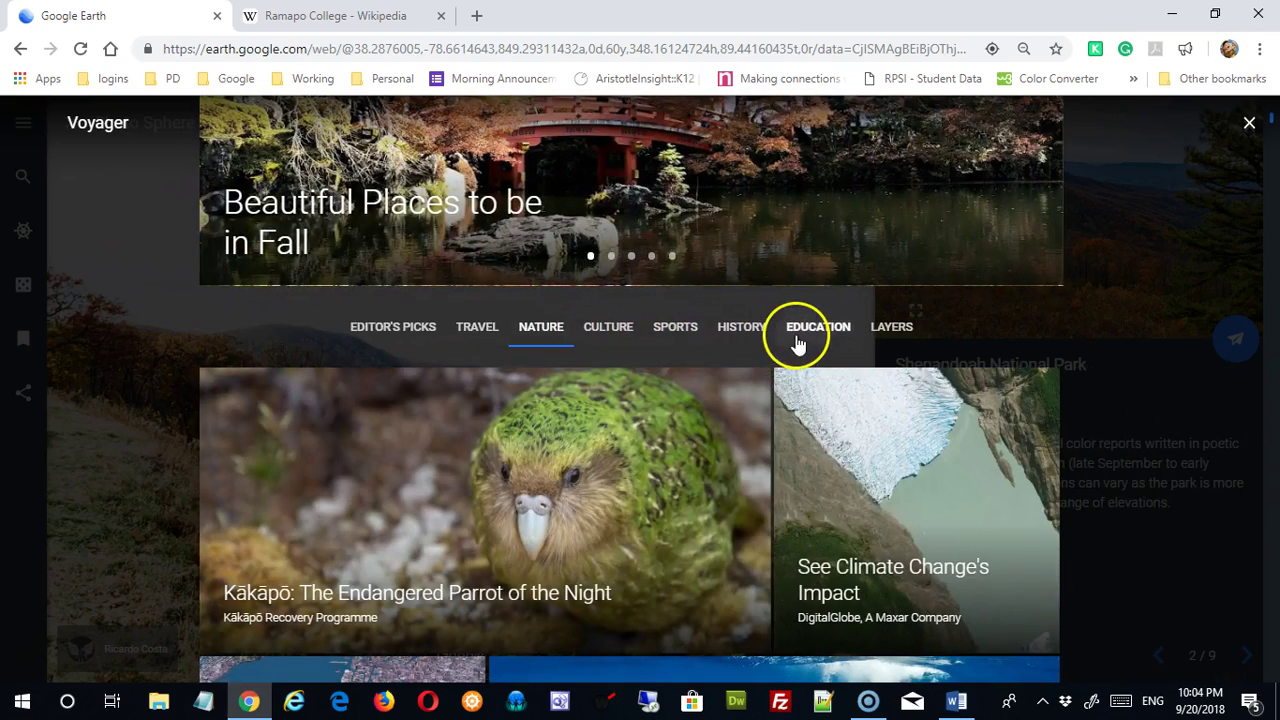
pyautogui.click(797, 330)
pyautogui.scroll(-2, 664, 347)
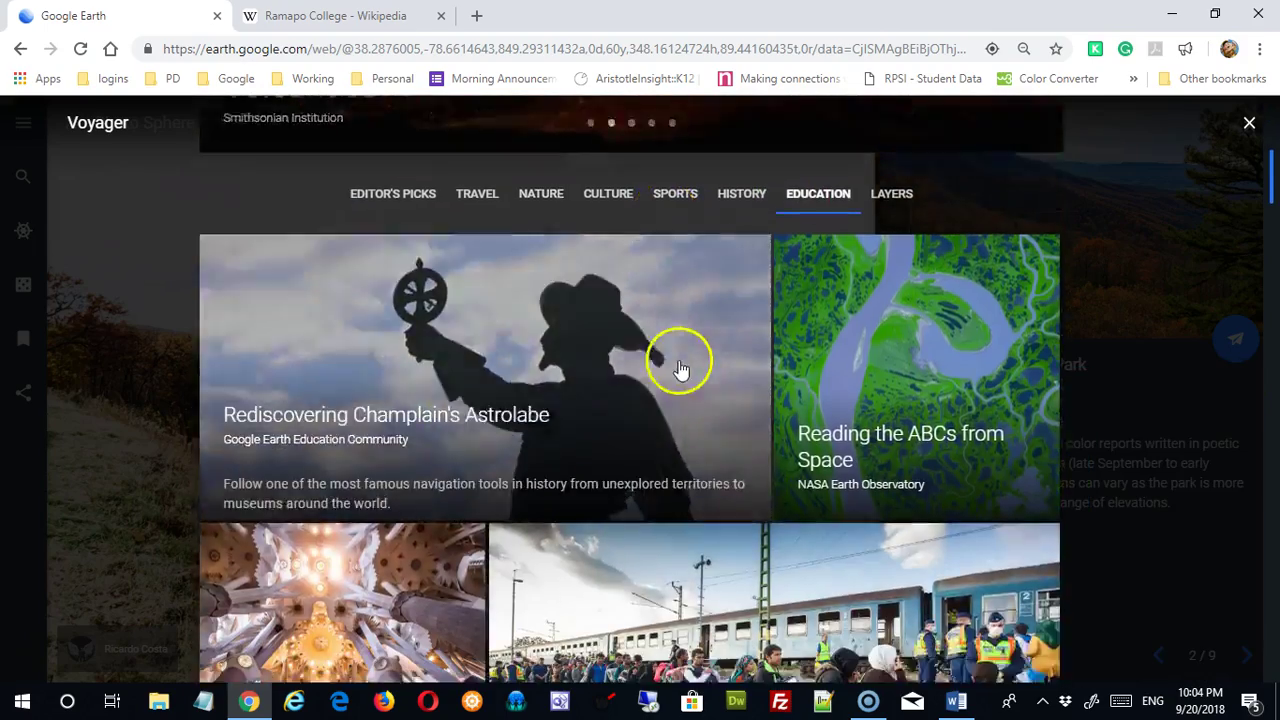
pyautogui.scroll(-6, 679, 370)
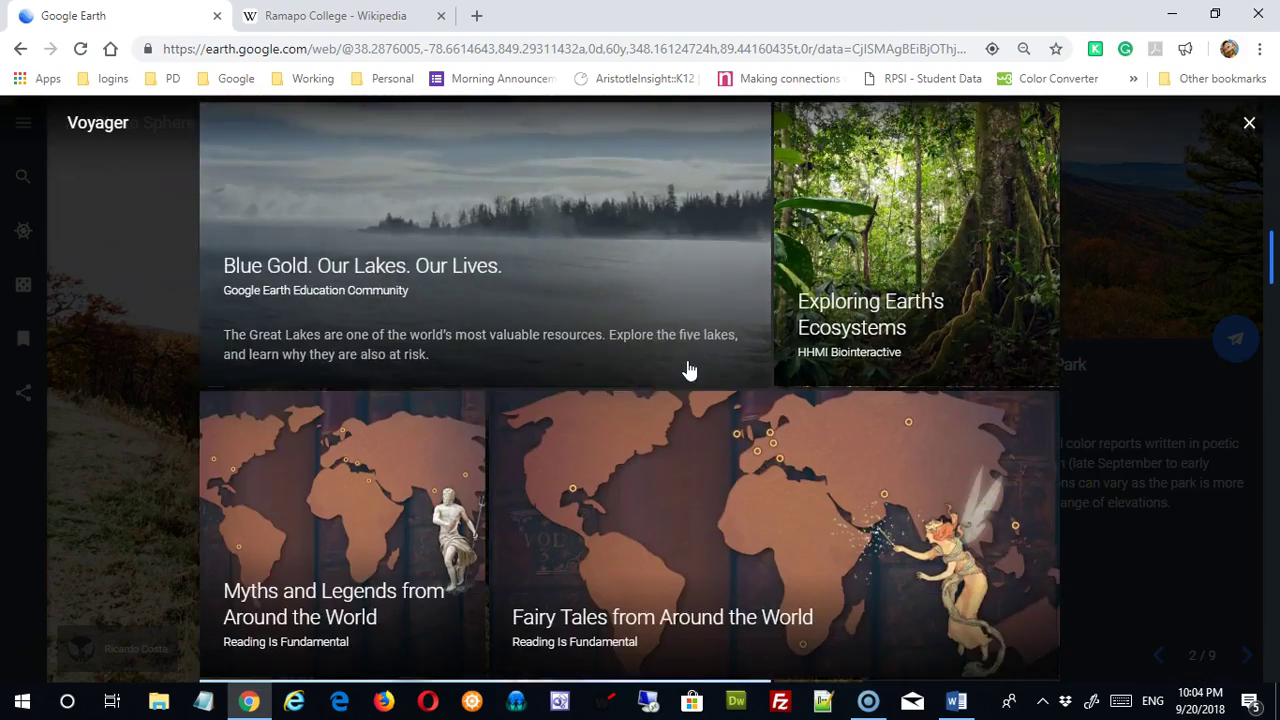
pyautogui.scroll(8, 689, 370)
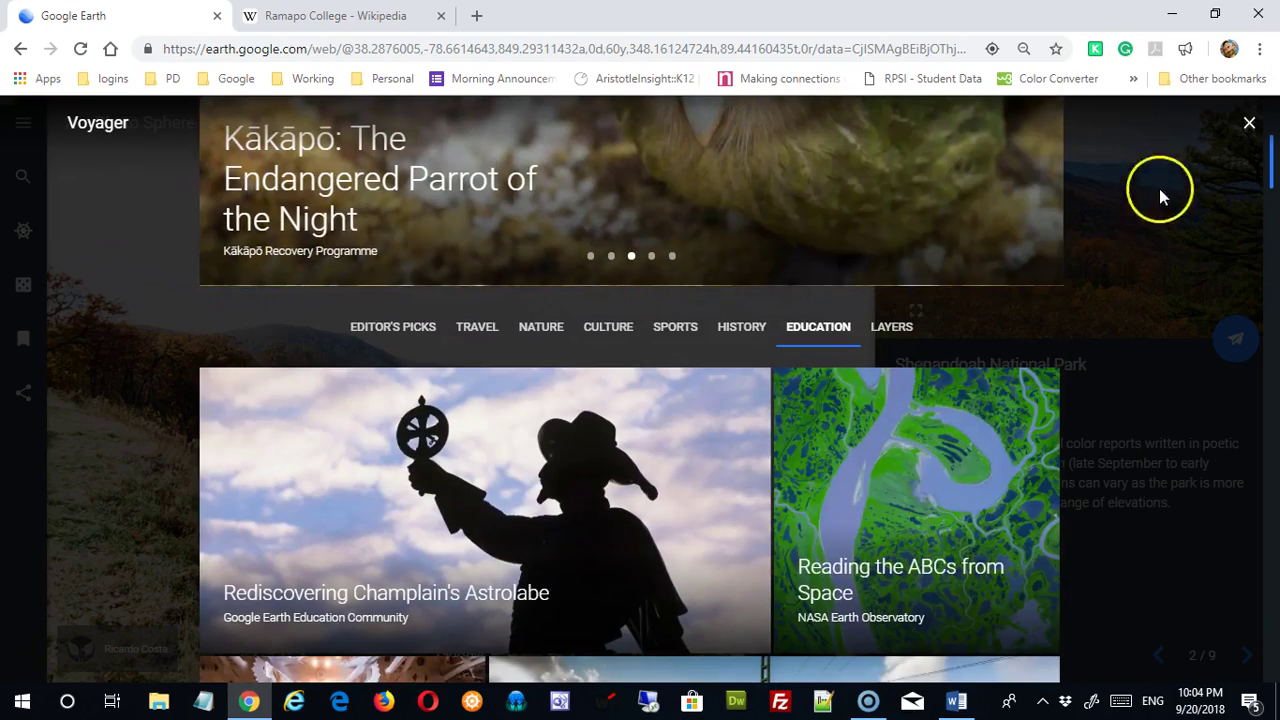
pyautogui.click(1250, 124)
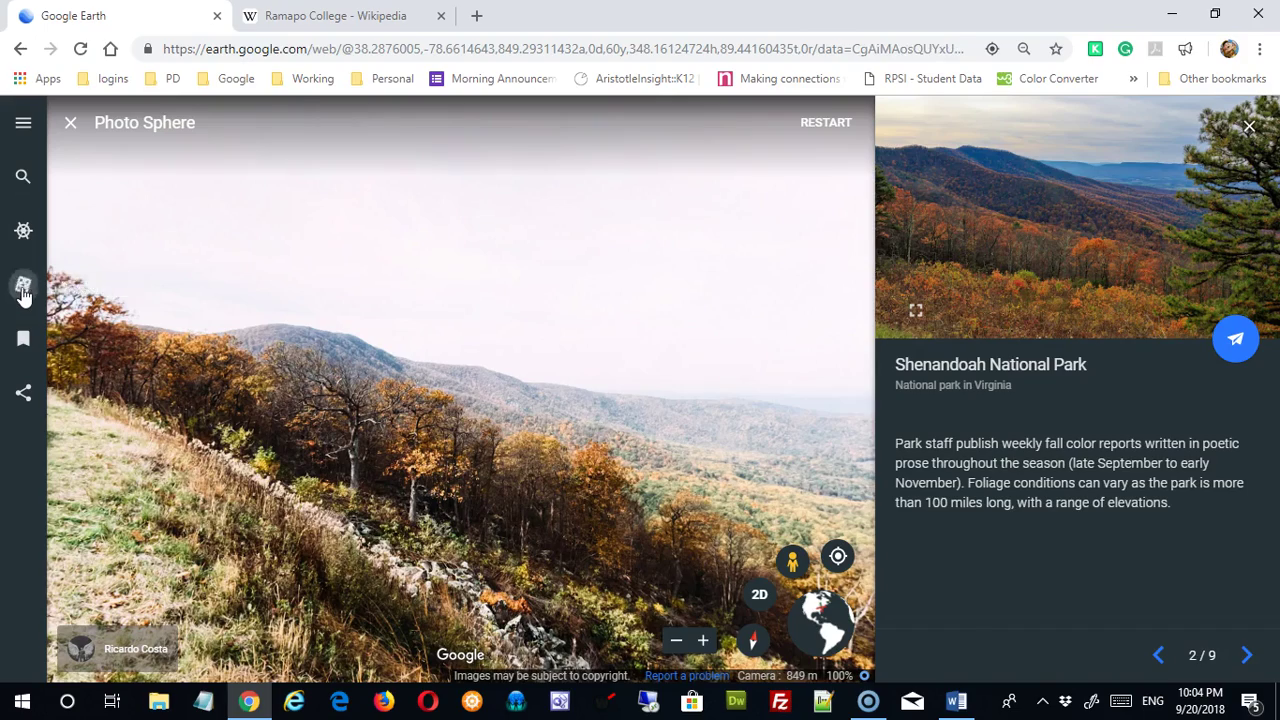
# - Jump to a random place with I'm Feeling Lucky and bring the whole of Iceland around it into view
pyautogui.click(23, 287)
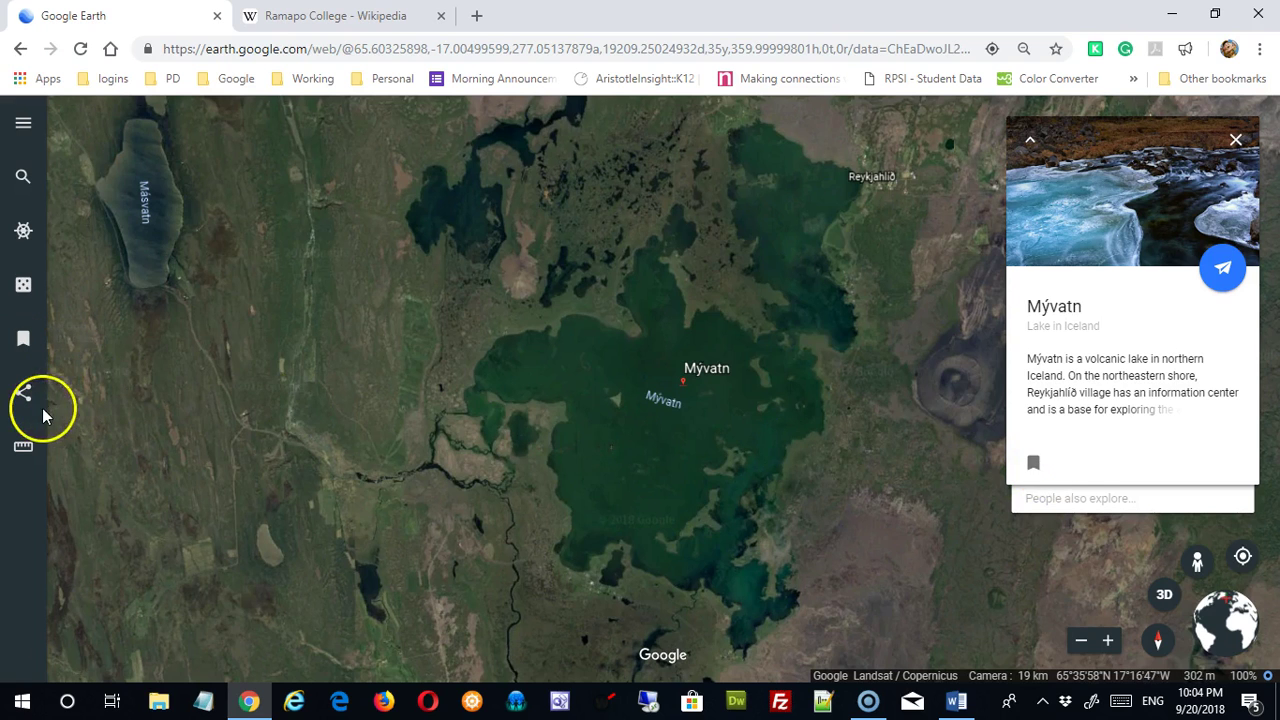
pyautogui.moveTo(488, 422); pyautogui.dragTo(414, 420)
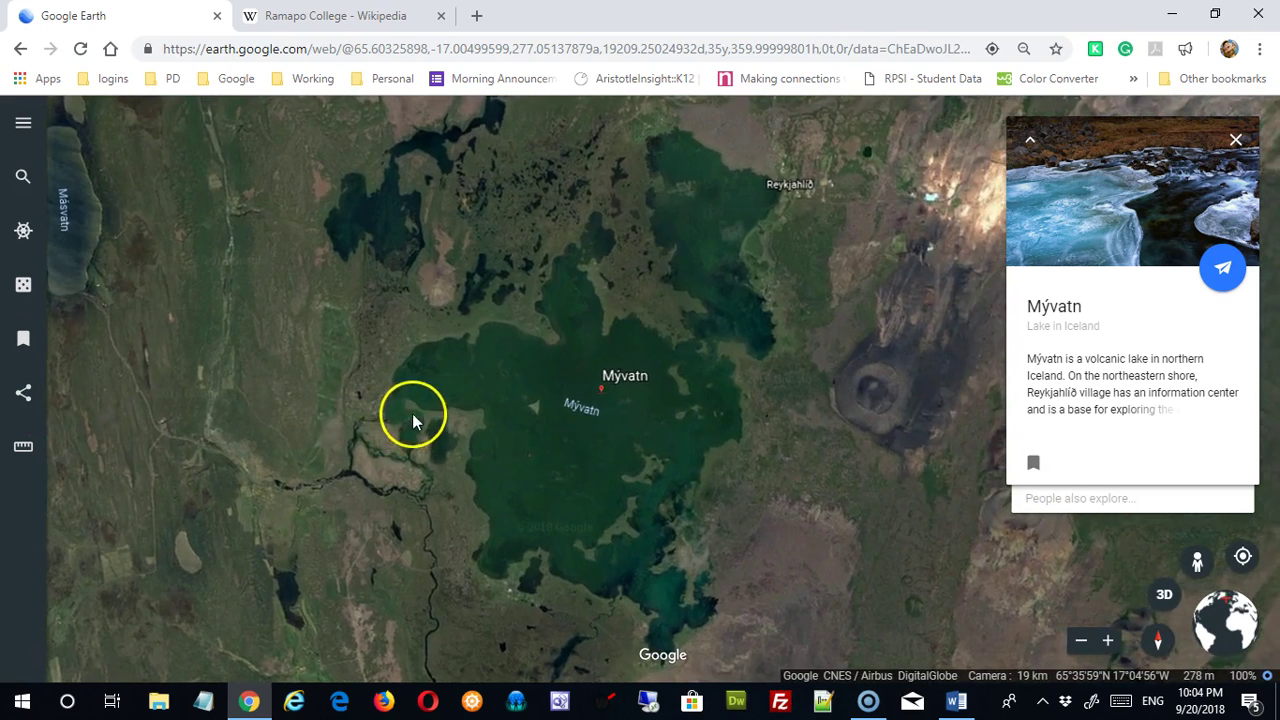
pyautogui.scroll(2, 429, 418)
pyautogui.scroll(-5, 431, 413)
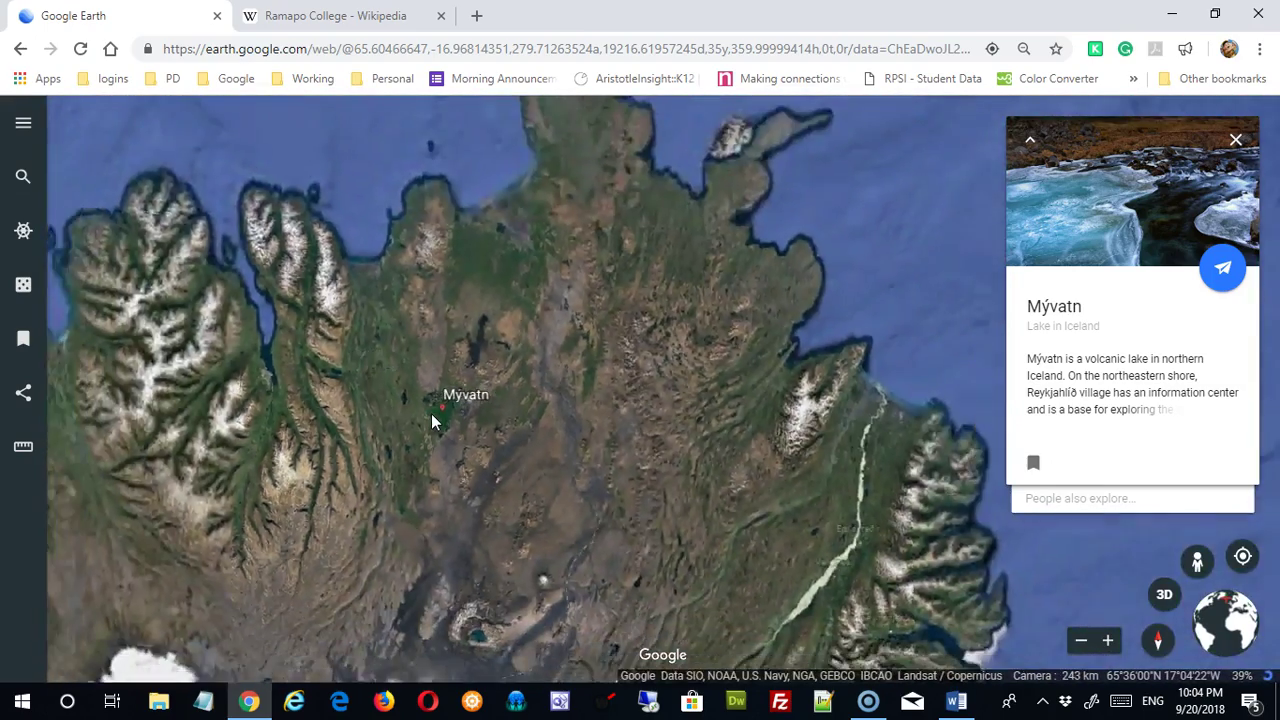
pyautogui.moveTo(431, 413); pyautogui.dragTo(741, 254)
pyautogui.scroll(-3, 736, 262)
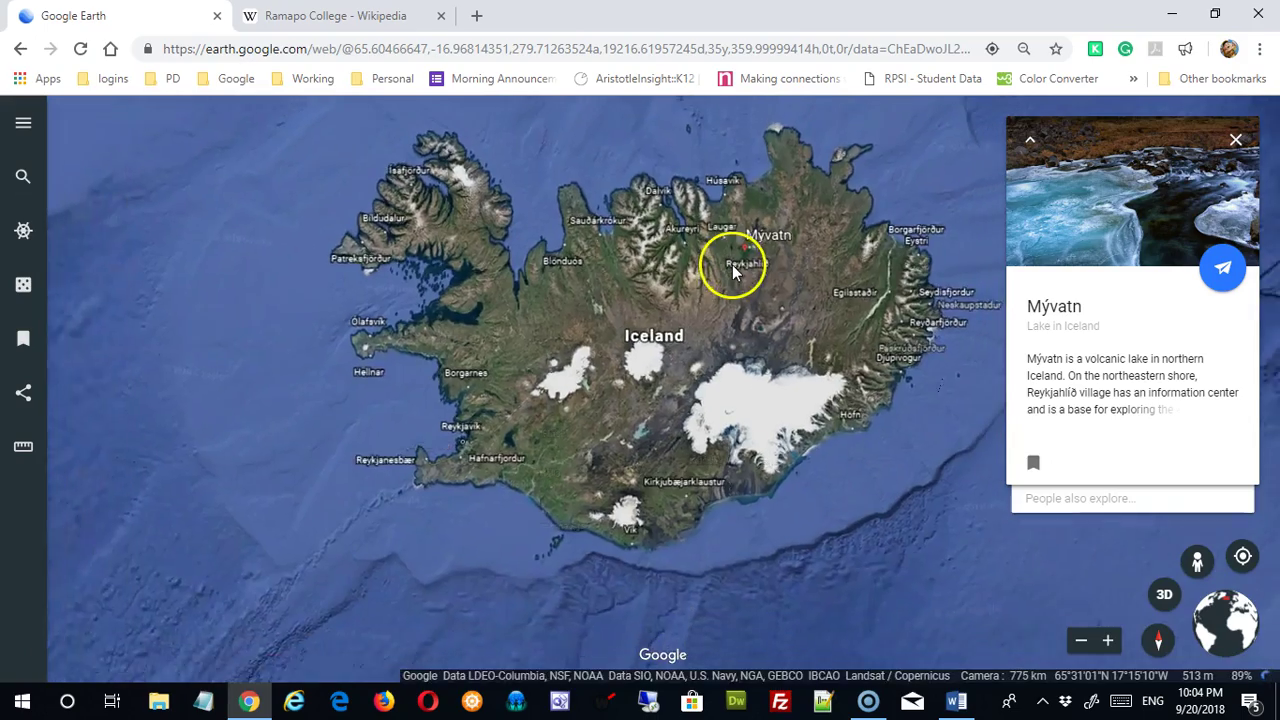
pyautogui.scroll(3, 660, 340)
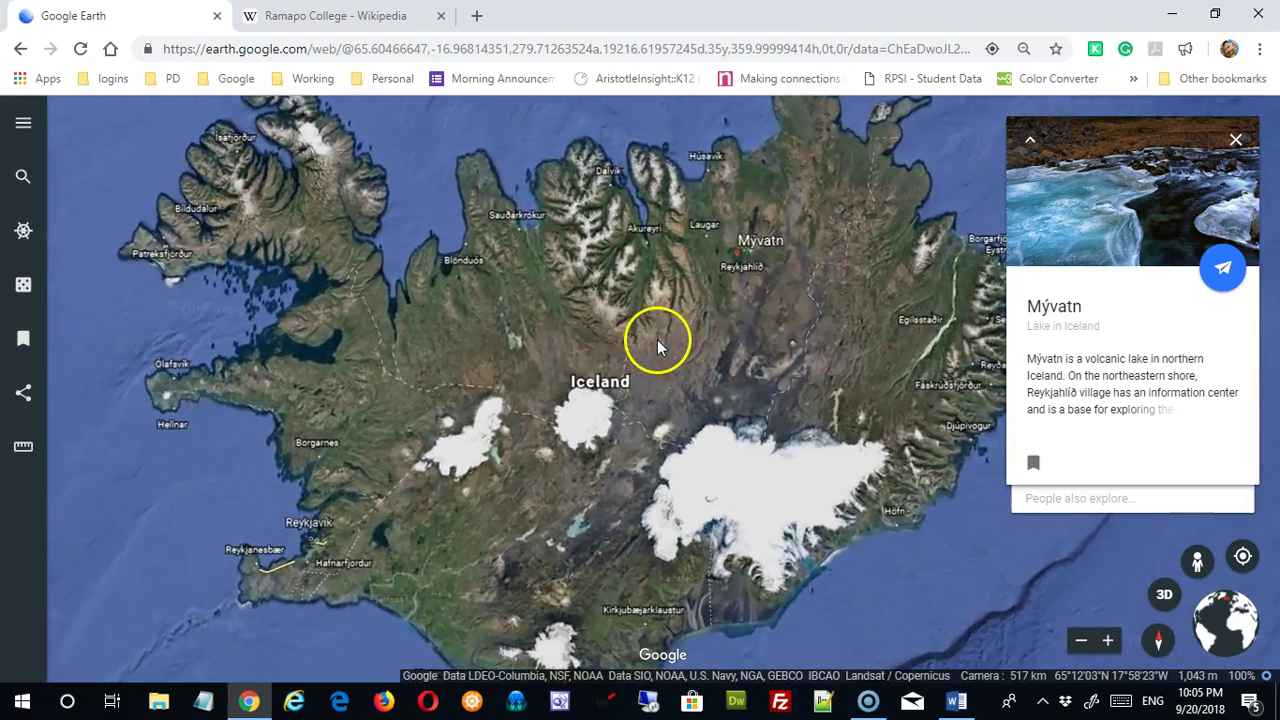
# - Copy a share link to the current Iceland view and open that link in a new browser tab
pyautogui.click(24, 393)
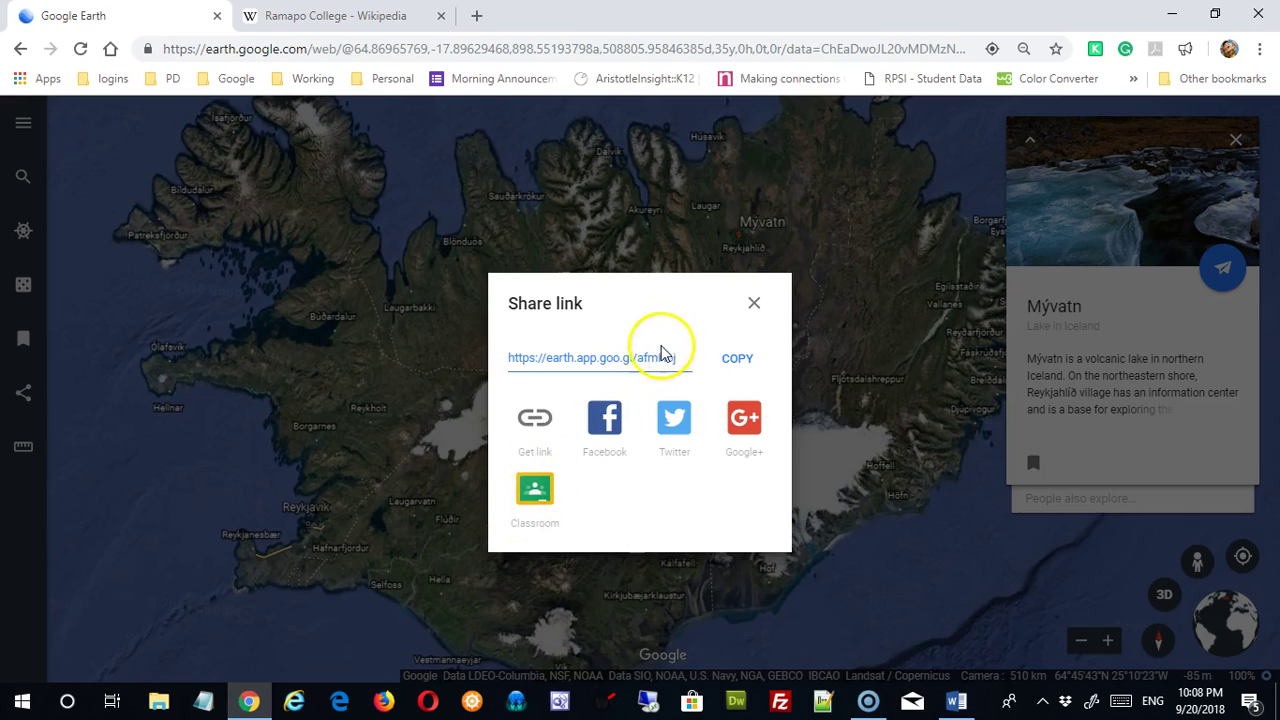
pyautogui.click(736, 360)
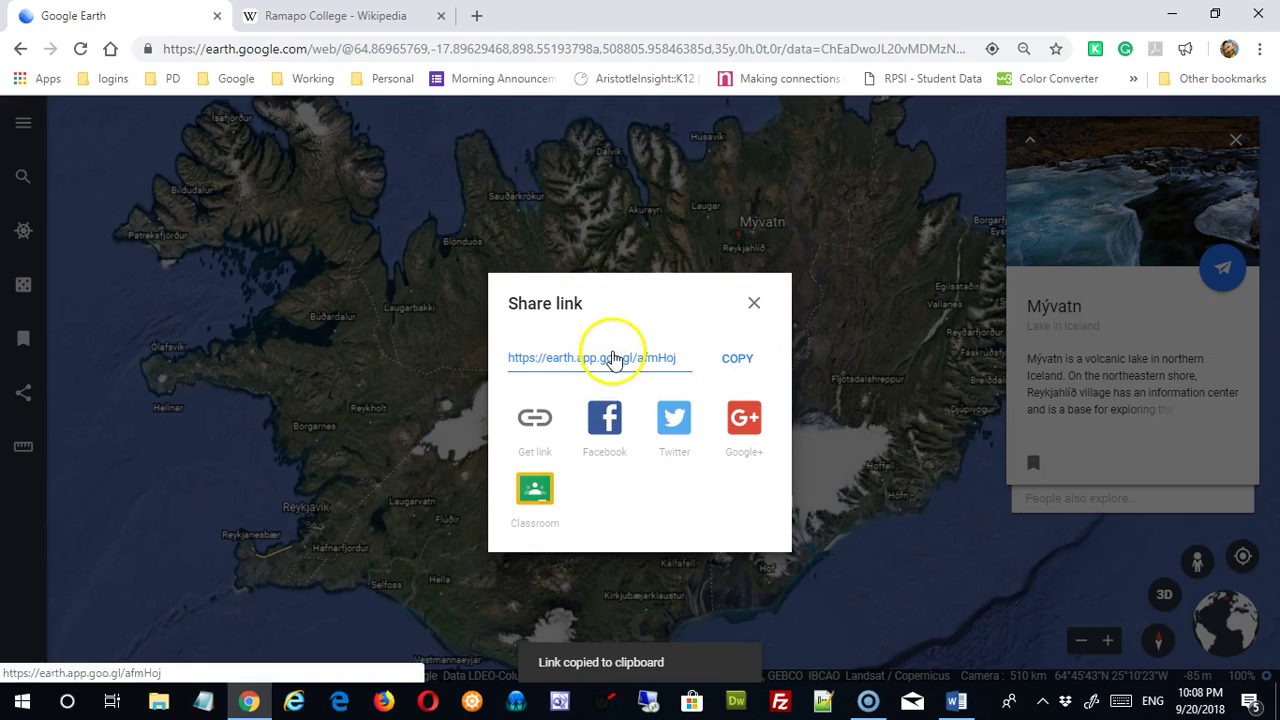
pyautogui.click(608, 360)
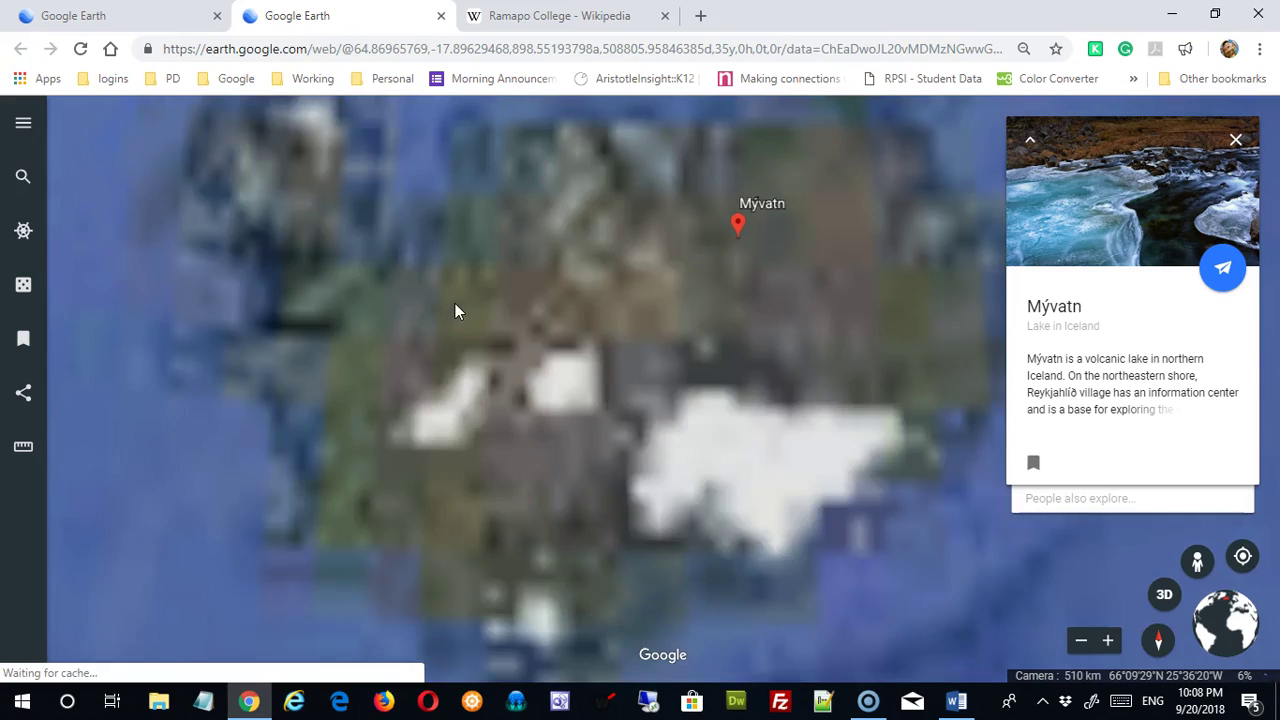
pyautogui.click(509, 386)
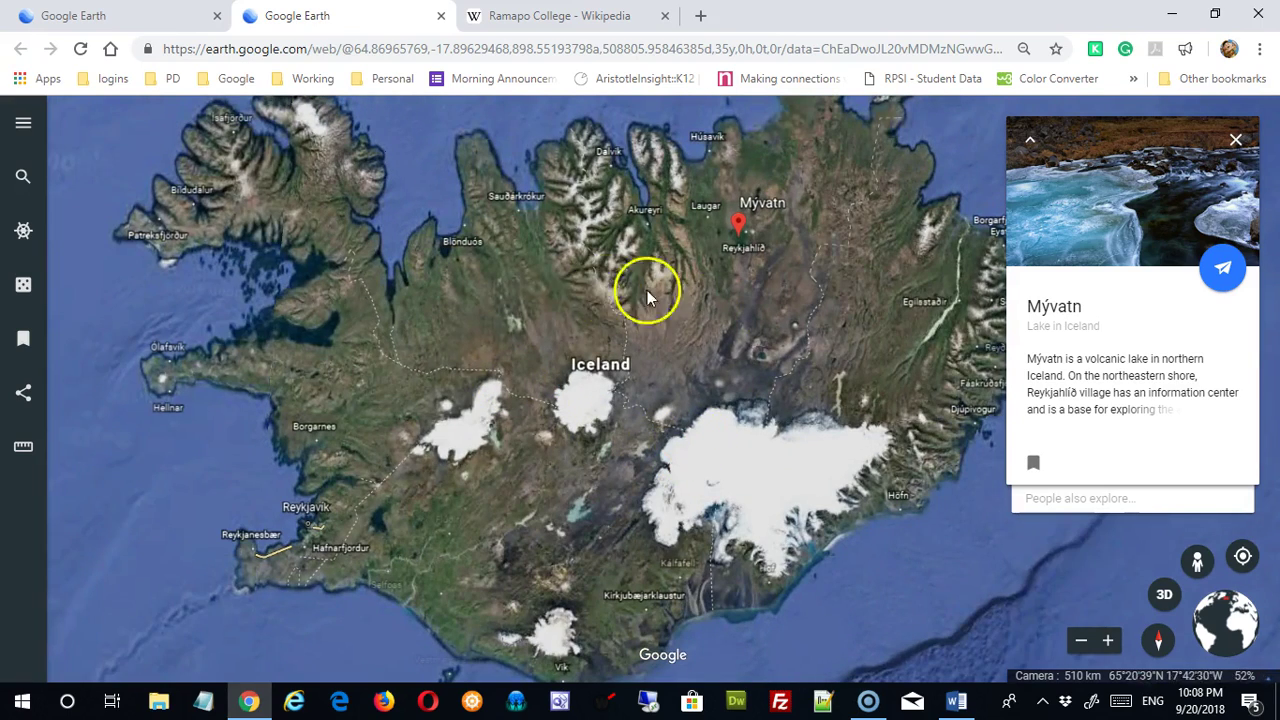
# - Dismiss the share dialog, compare the original view with the one opened from the link, and close the duplicate tab
pyautogui.click(140, 16)
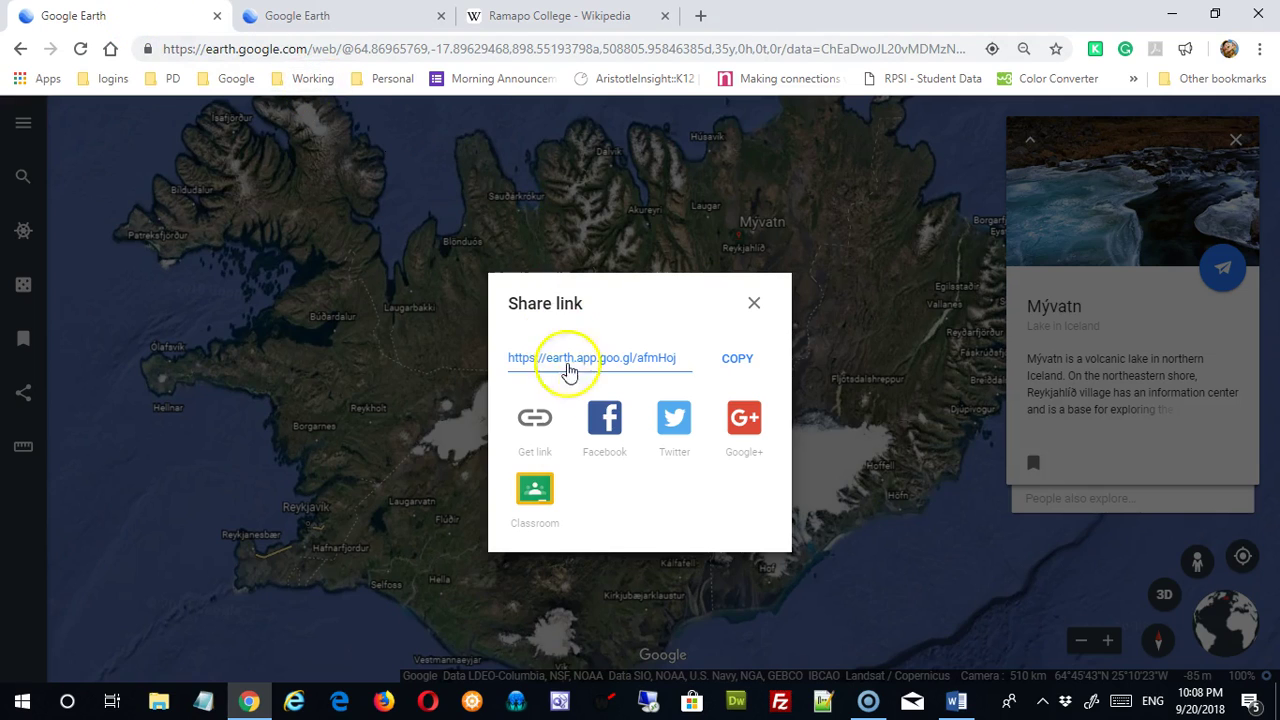
pyautogui.click(755, 305)
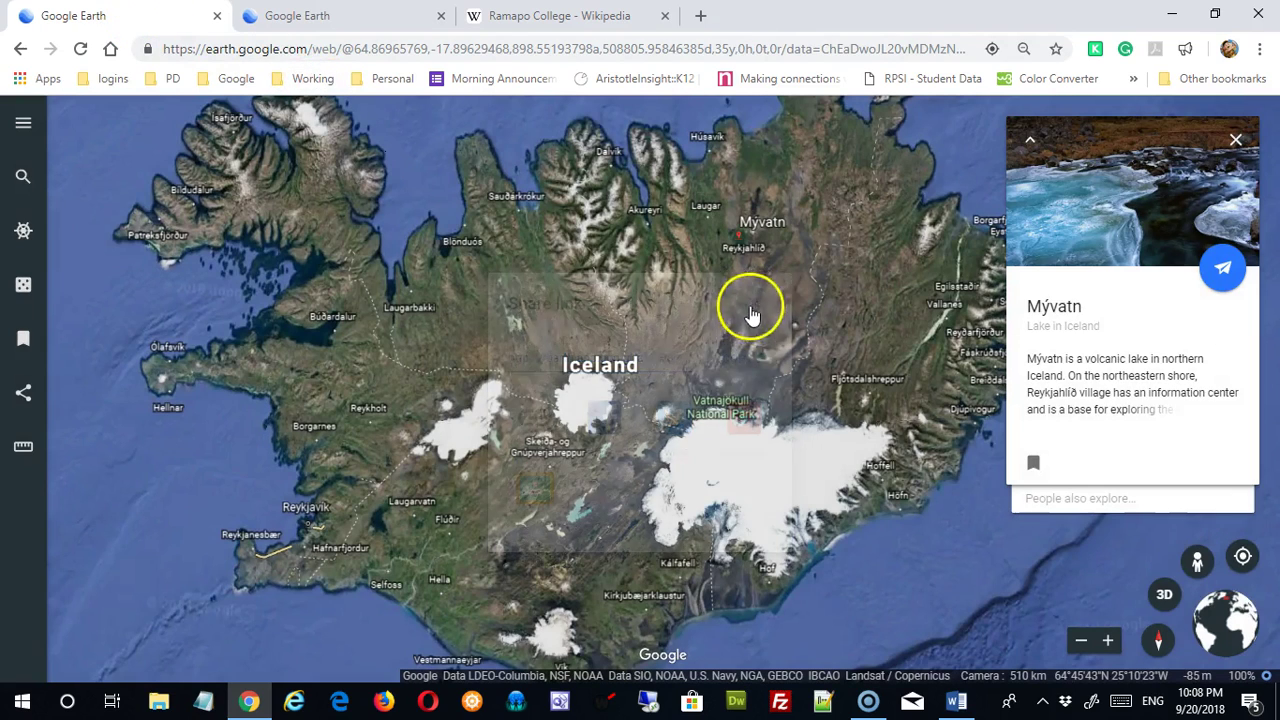
pyautogui.click(345, 18)
pyautogui.click(163, 14)
pyautogui.click(323, 18)
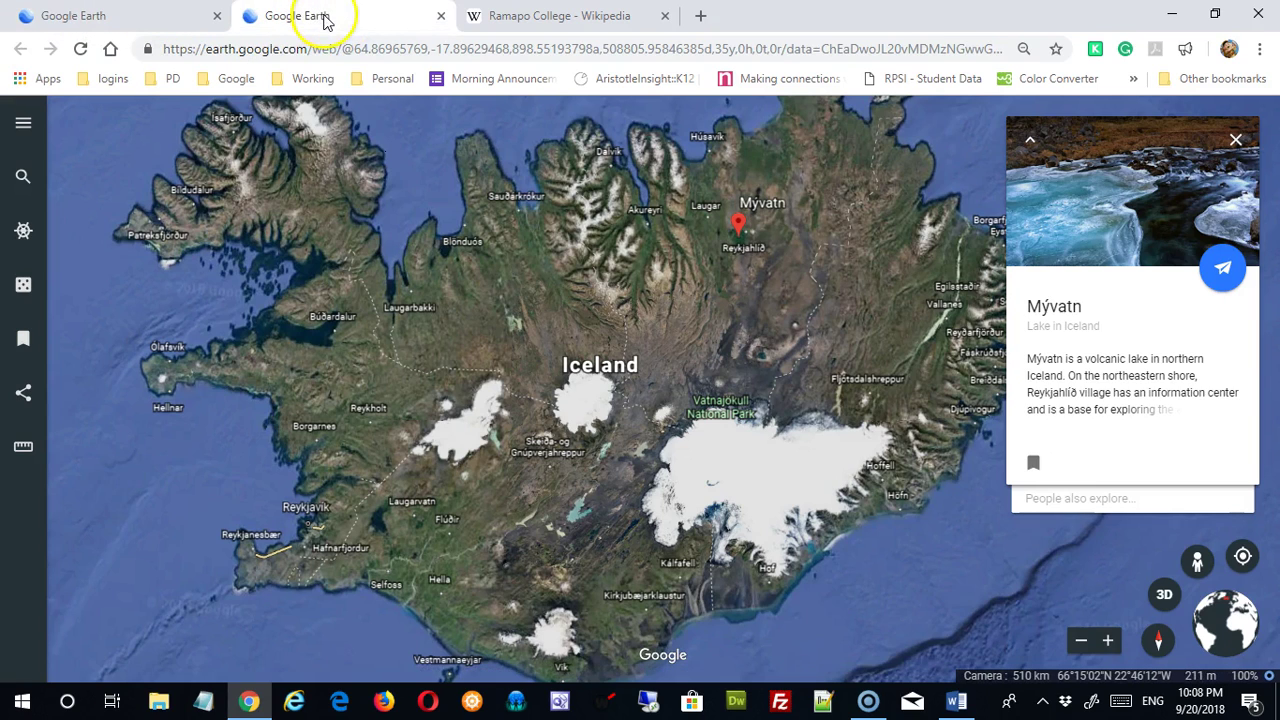
pyautogui.click(441, 17)
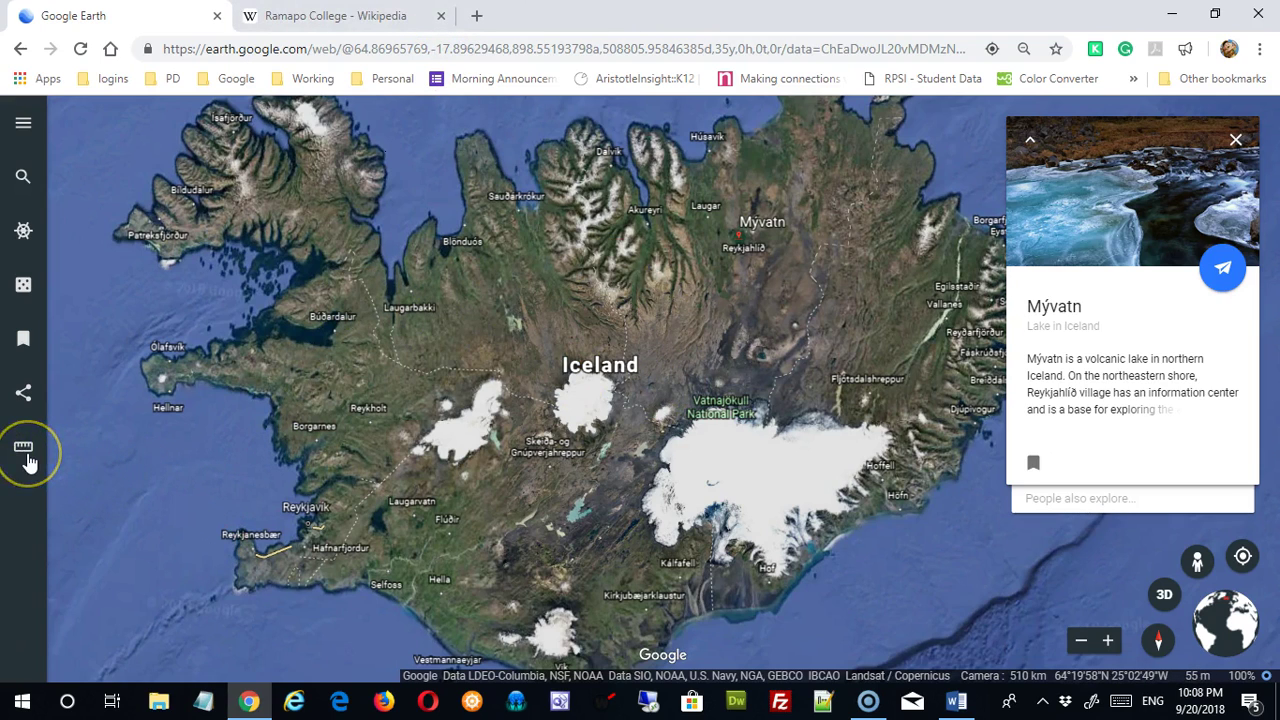
# - Close the Mývatn card and measure the straight distance across Iceland from near Ólafsvík in the west to near Neskaupstaður in the east
pyautogui.click(104, 543)
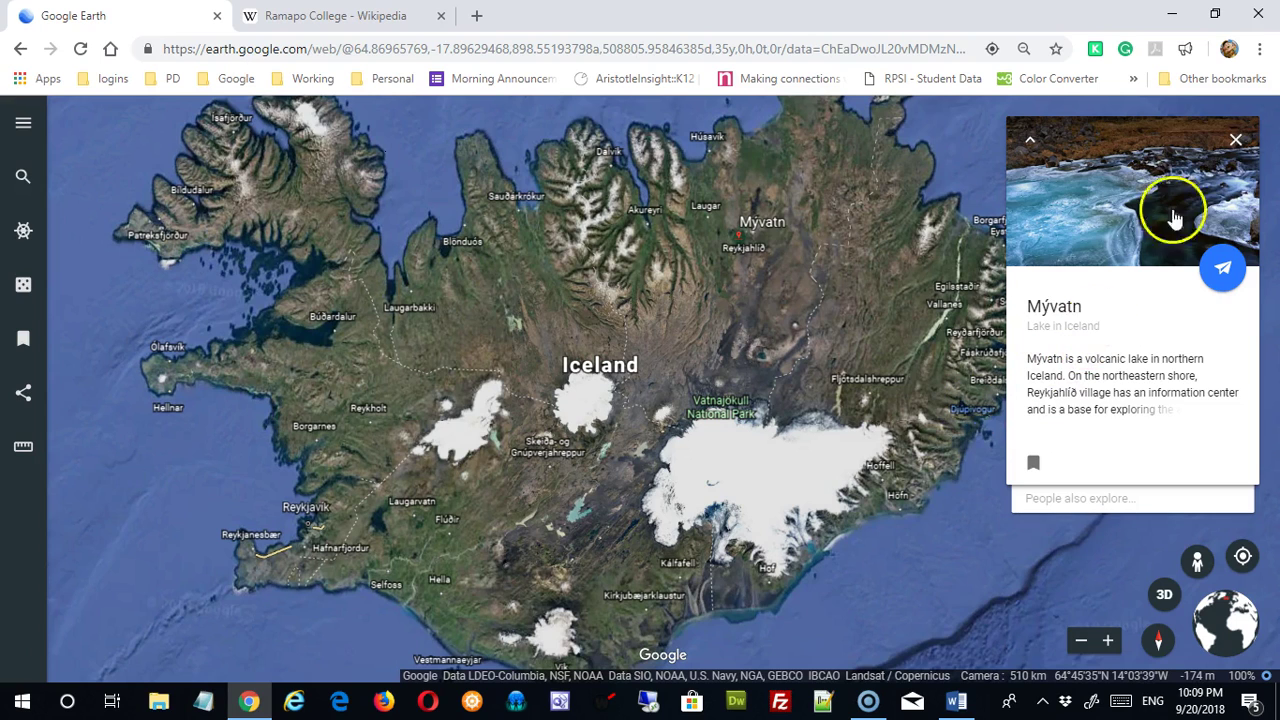
pyautogui.click(1236, 139)
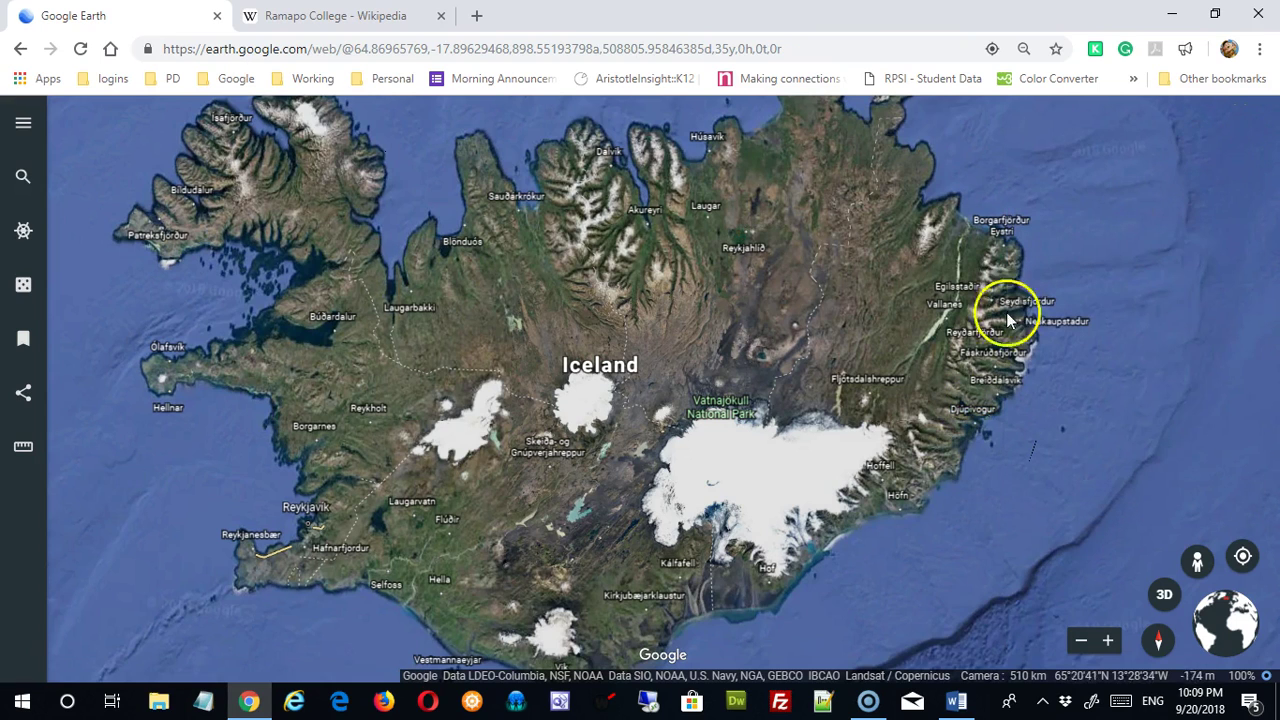
pyautogui.click(23, 448)
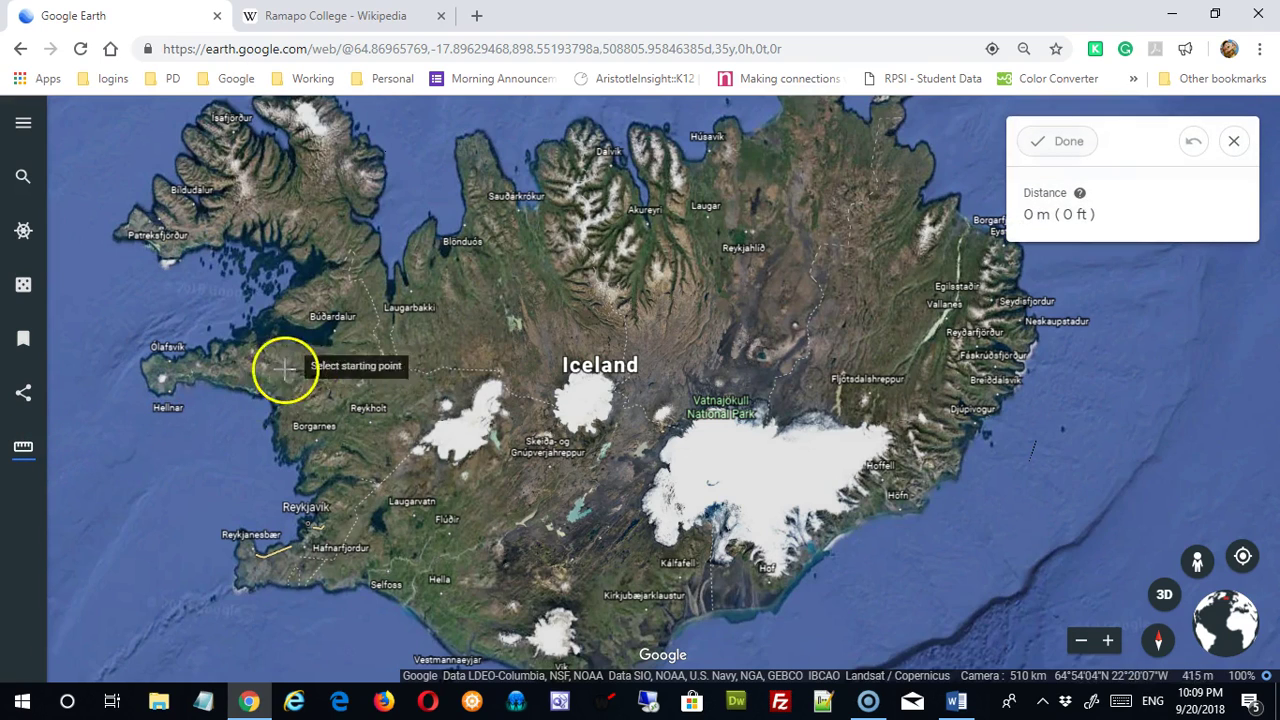
pyautogui.click(146, 363)
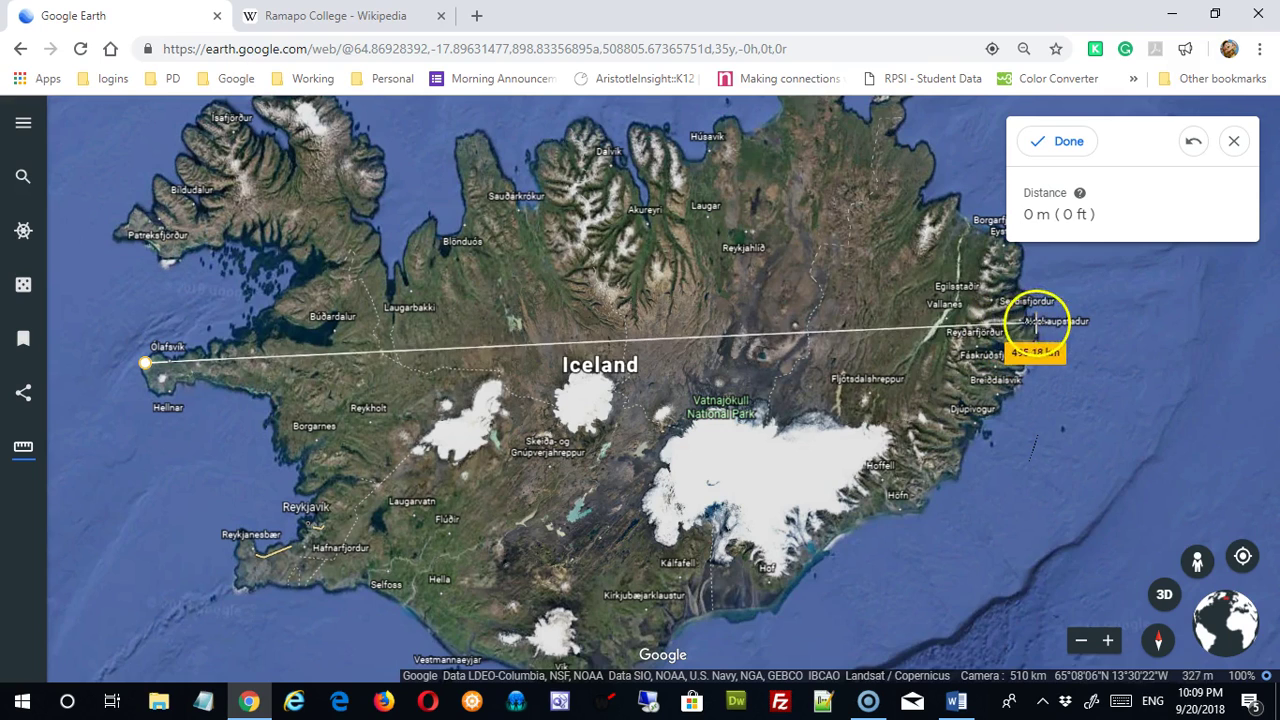
pyautogui.click(1040, 327)
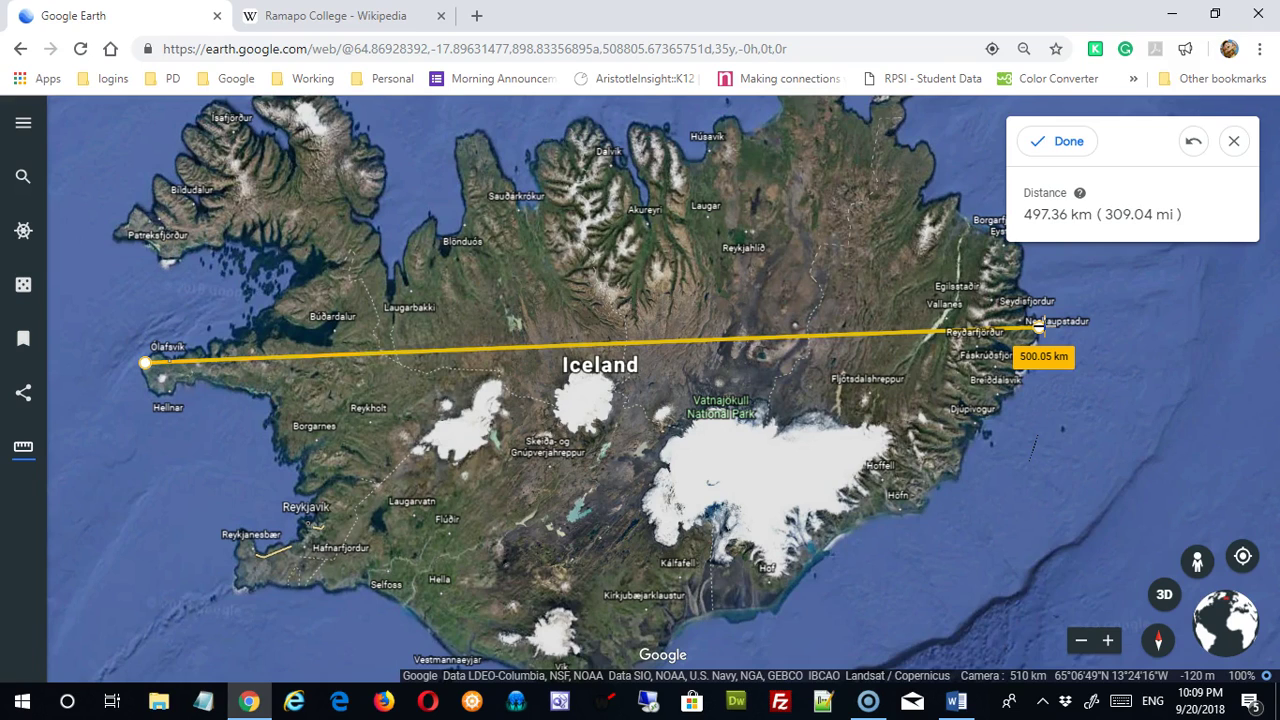
pyautogui.doubleClick(1042, 320)
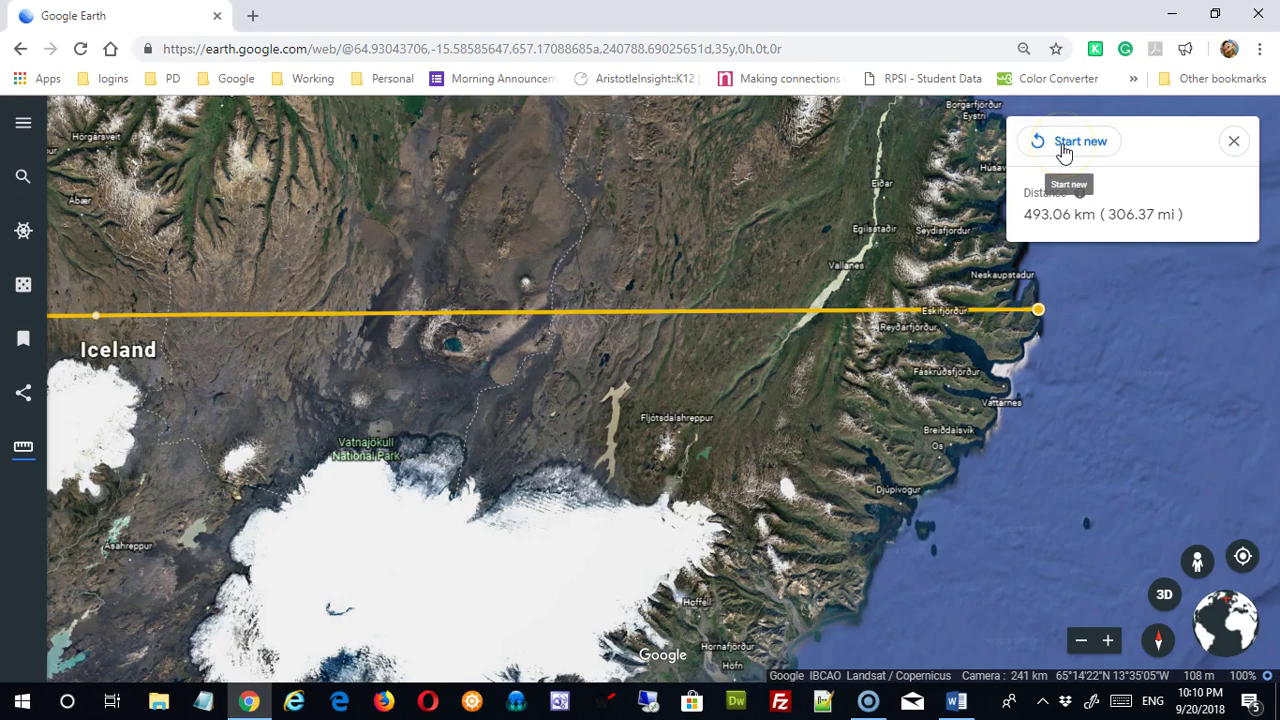
# - Start a new measurement and trace a multi-point path from Reykjavik through central Iceland towards the northeast coast
pyautogui.click(1063, 150)
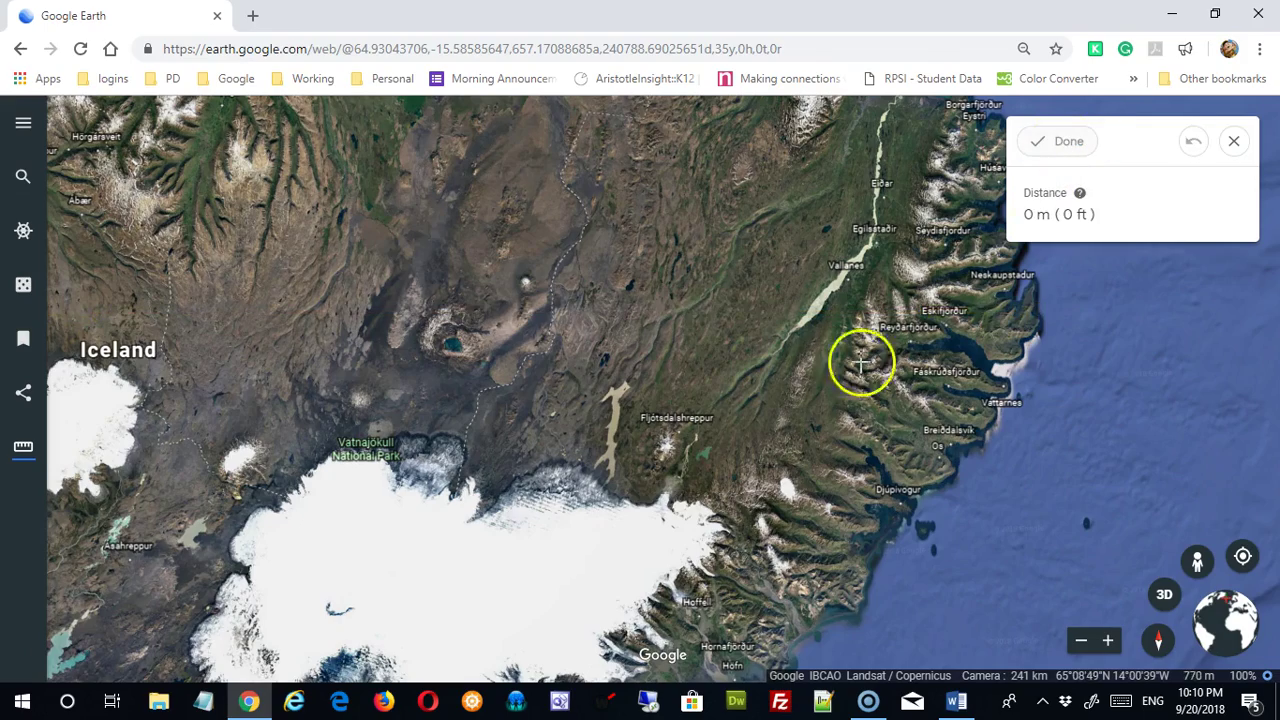
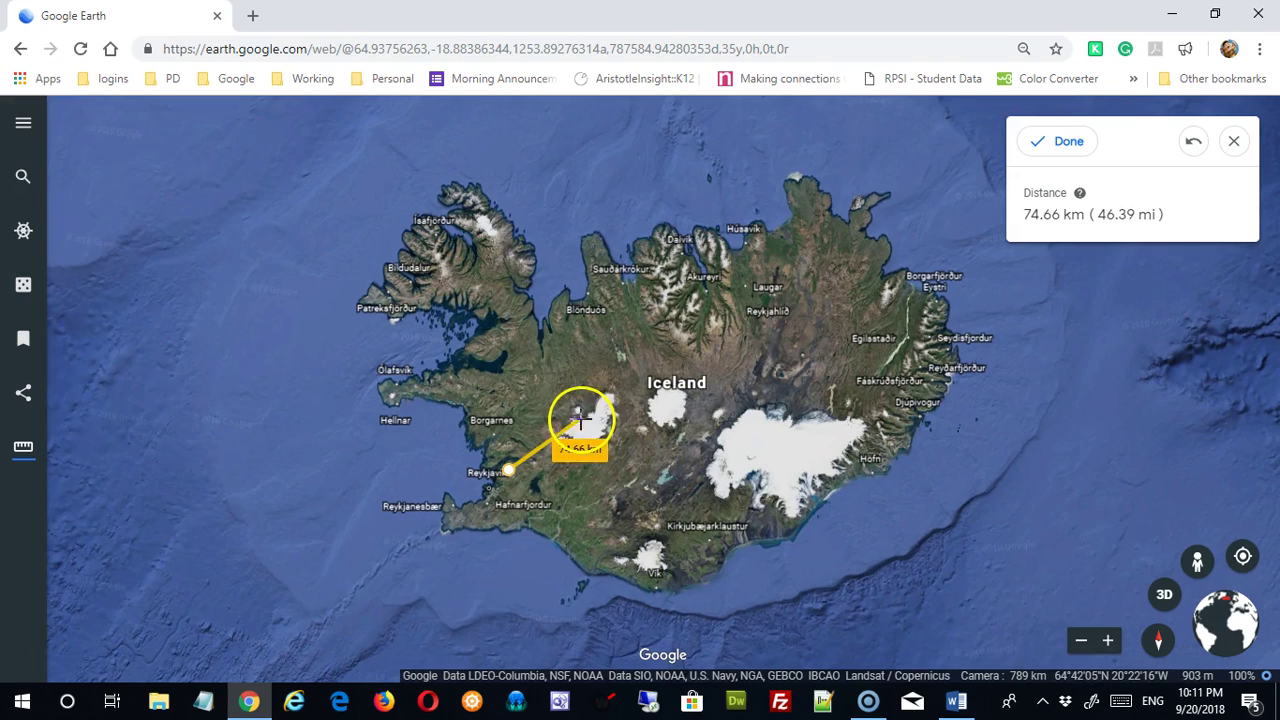
pyautogui.click(632, 452)
pyautogui.click(667, 402)
pyautogui.click(660, 352)
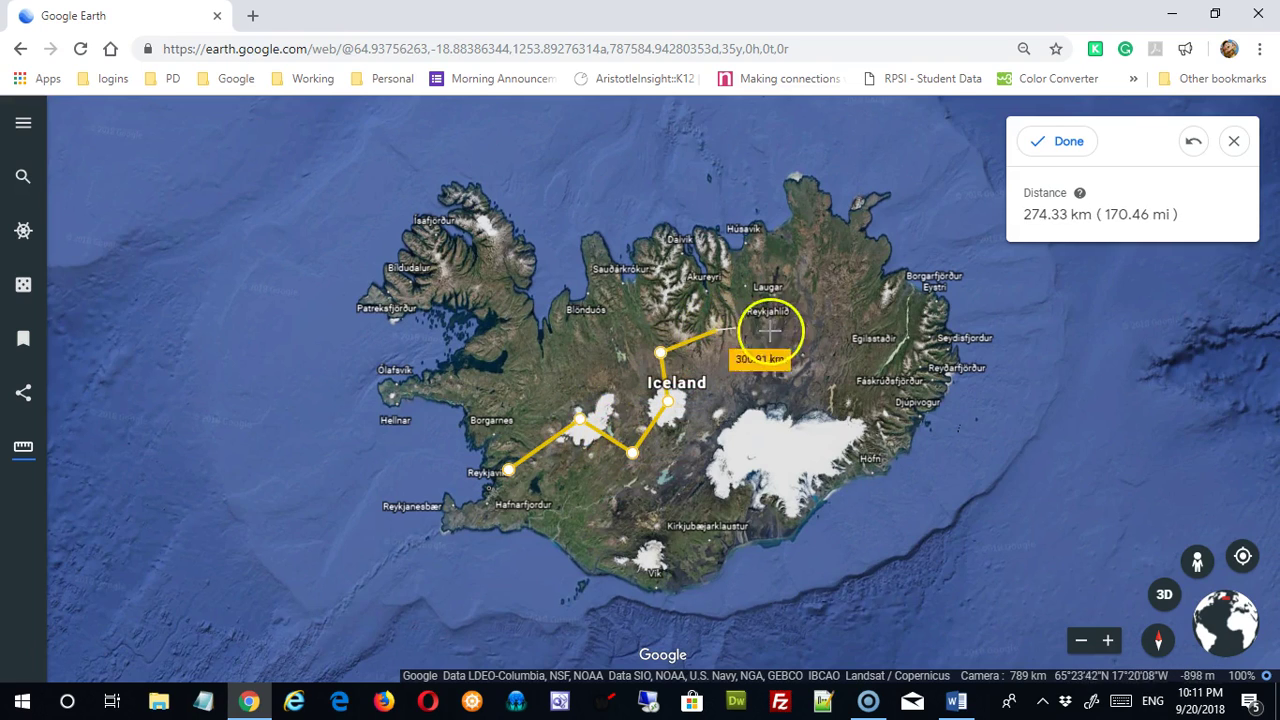
pyautogui.click(805, 331)
pyautogui.click(807, 277)
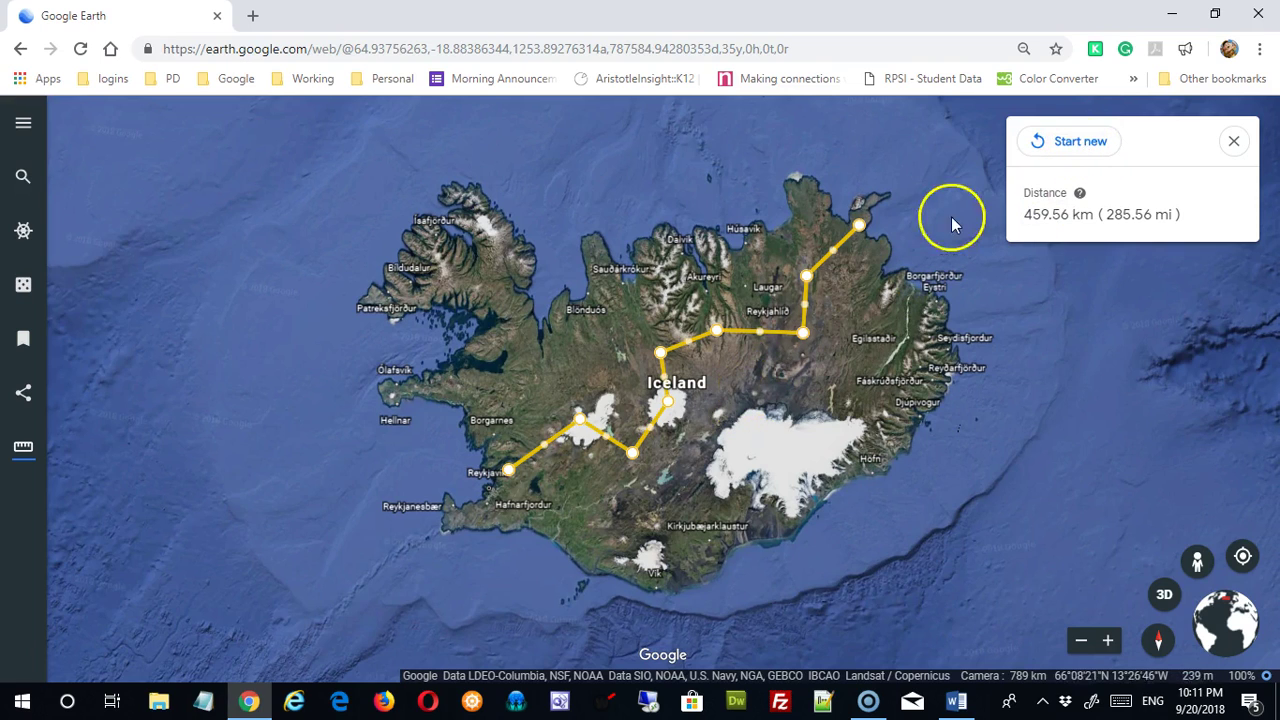
# - Start a new measurement and trace Iceland's coastline from the northwestern tip down the west coast to Vík in the south
pyautogui.click(1066, 141)
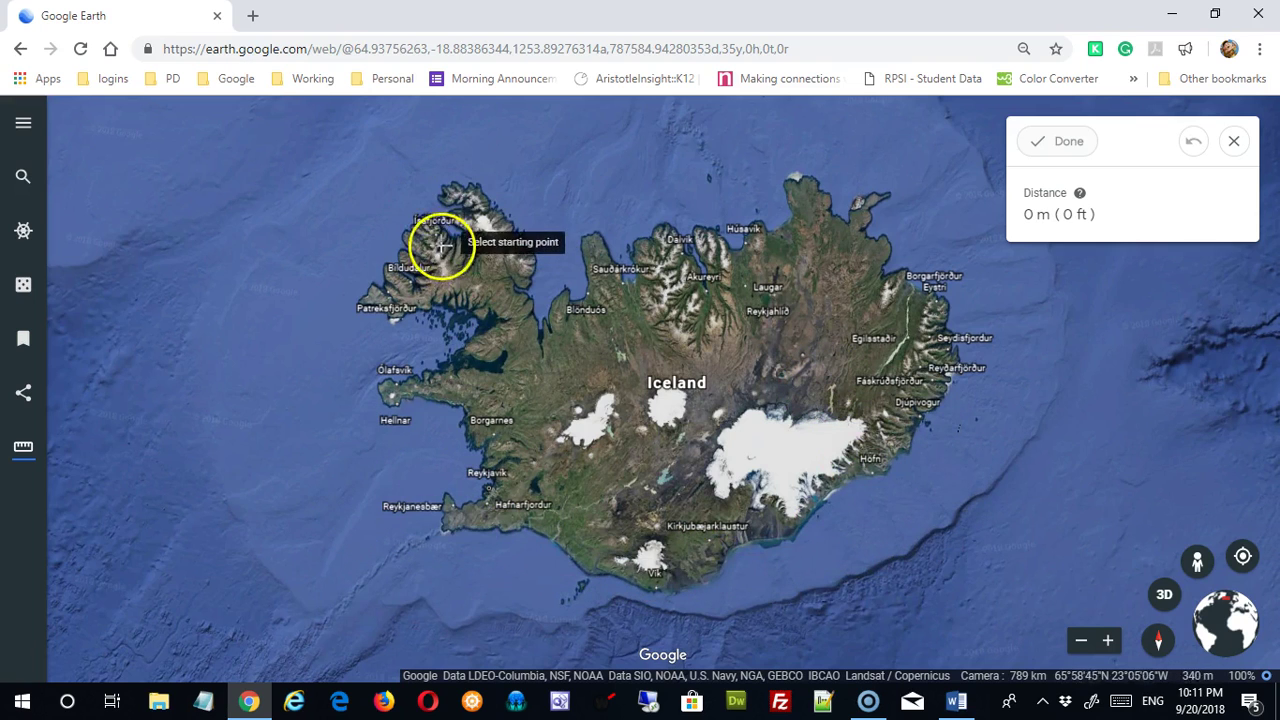
pyautogui.click(452, 184)
pyautogui.click(361, 304)
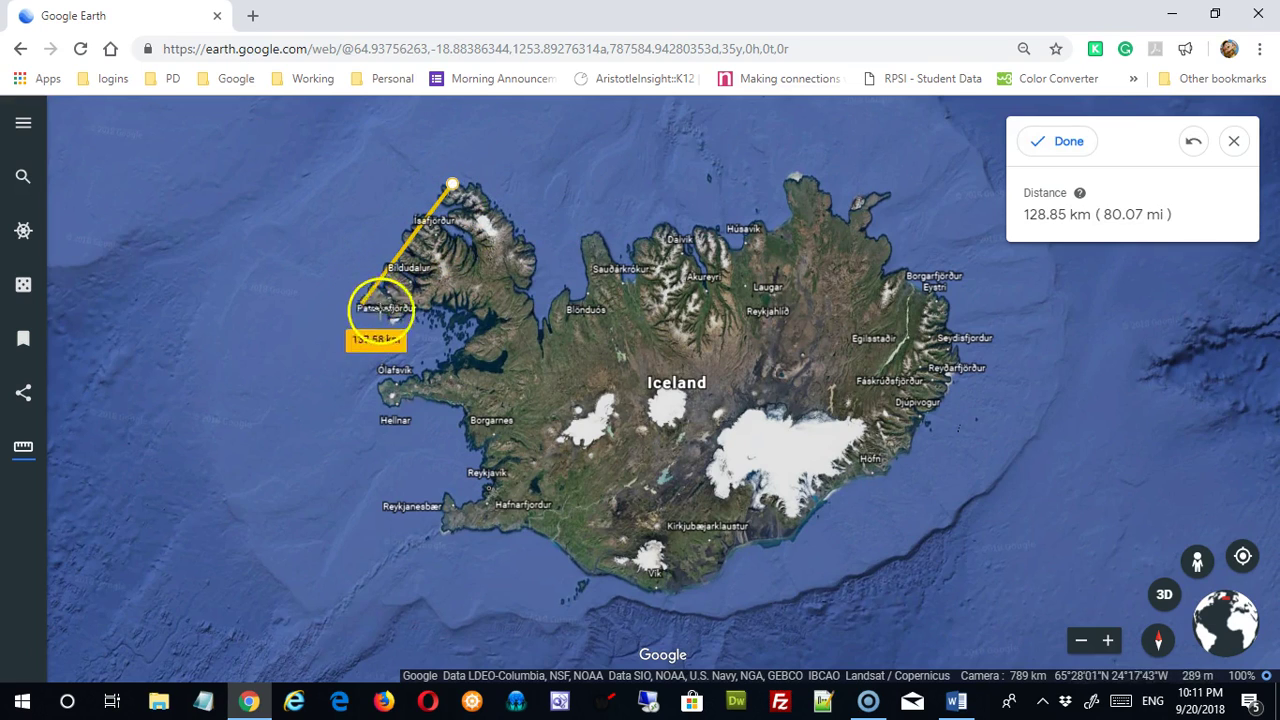
pyautogui.click(475, 328)
pyautogui.click(384, 372)
pyautogui.click(381, 407)
pyautogui.click(459, 409)
pyautogui.click(485, 491)
pyautogui.click(445, 500)
pyautogui.click(527, 527)
pyautogui.click(649, 593)
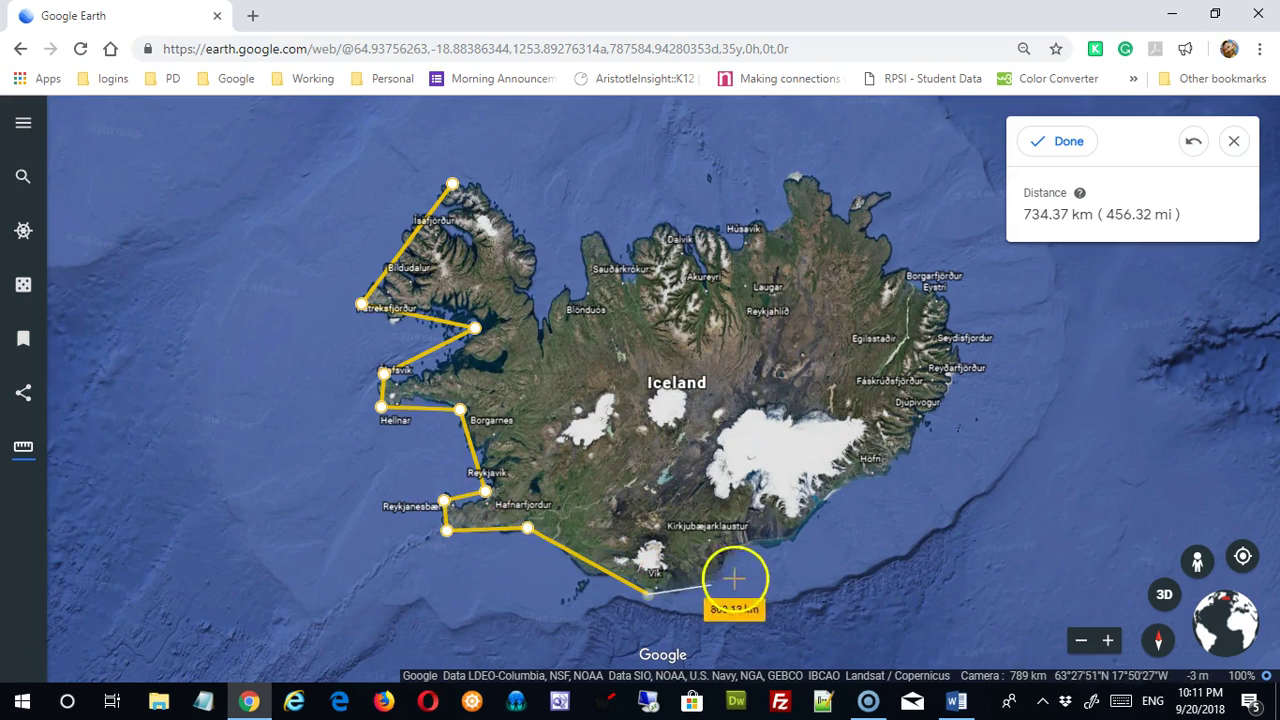
# - Continue the coastline measurement from Vík along the south and east coasts past Höfn and Seyðisfjörður to Bakkafjörður in the northeast
pyautogui.click(795, 541)
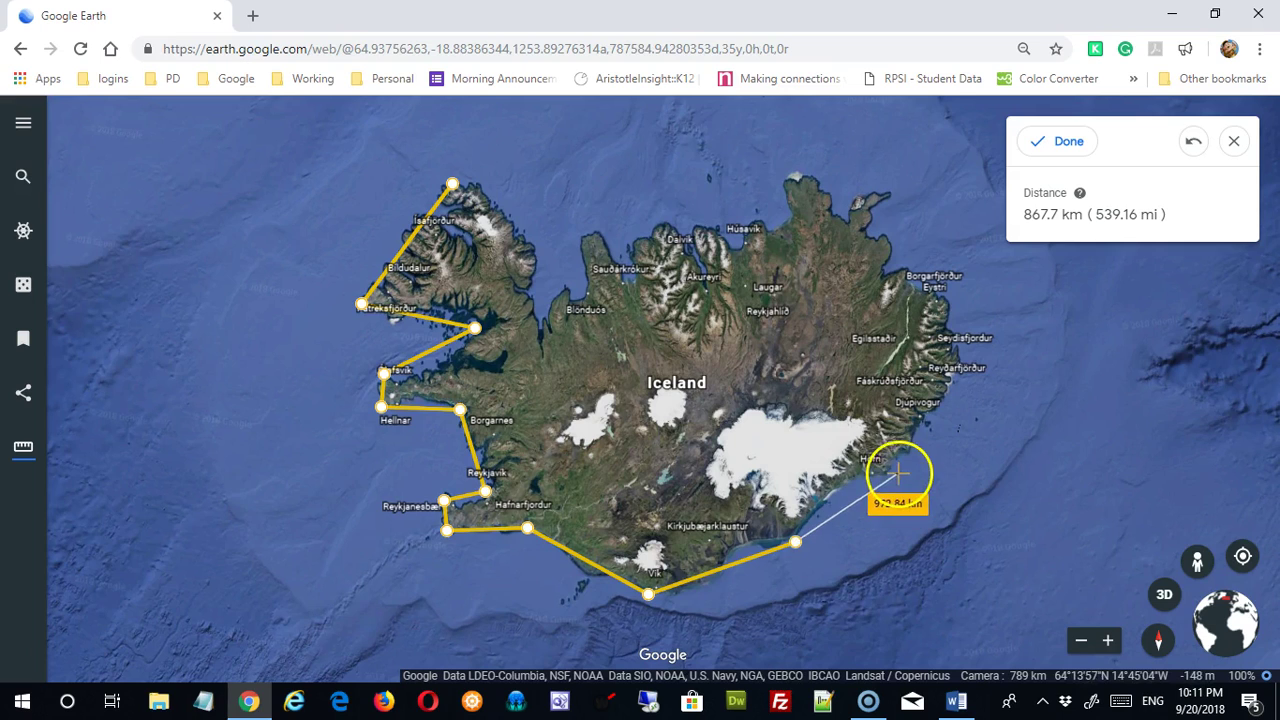
pyautogui.click(893, 467)
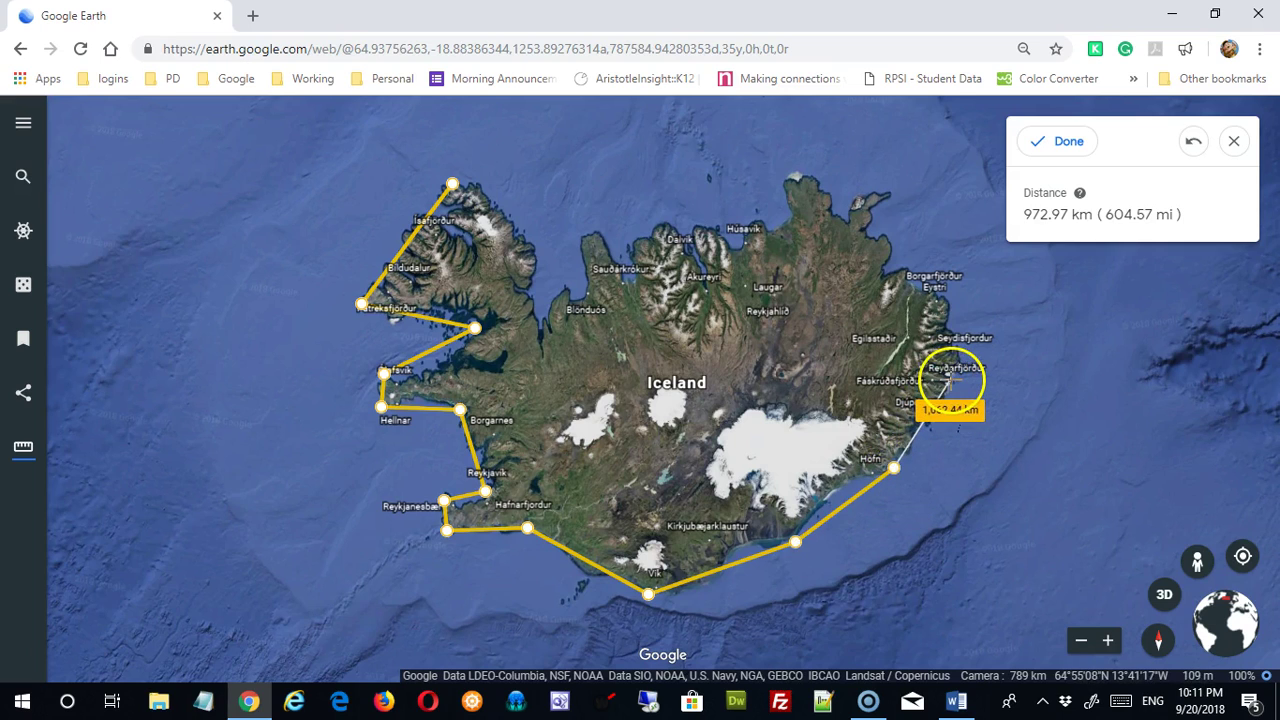
pyautogui.click(950, 380)
pyautogui.click(963, 332)
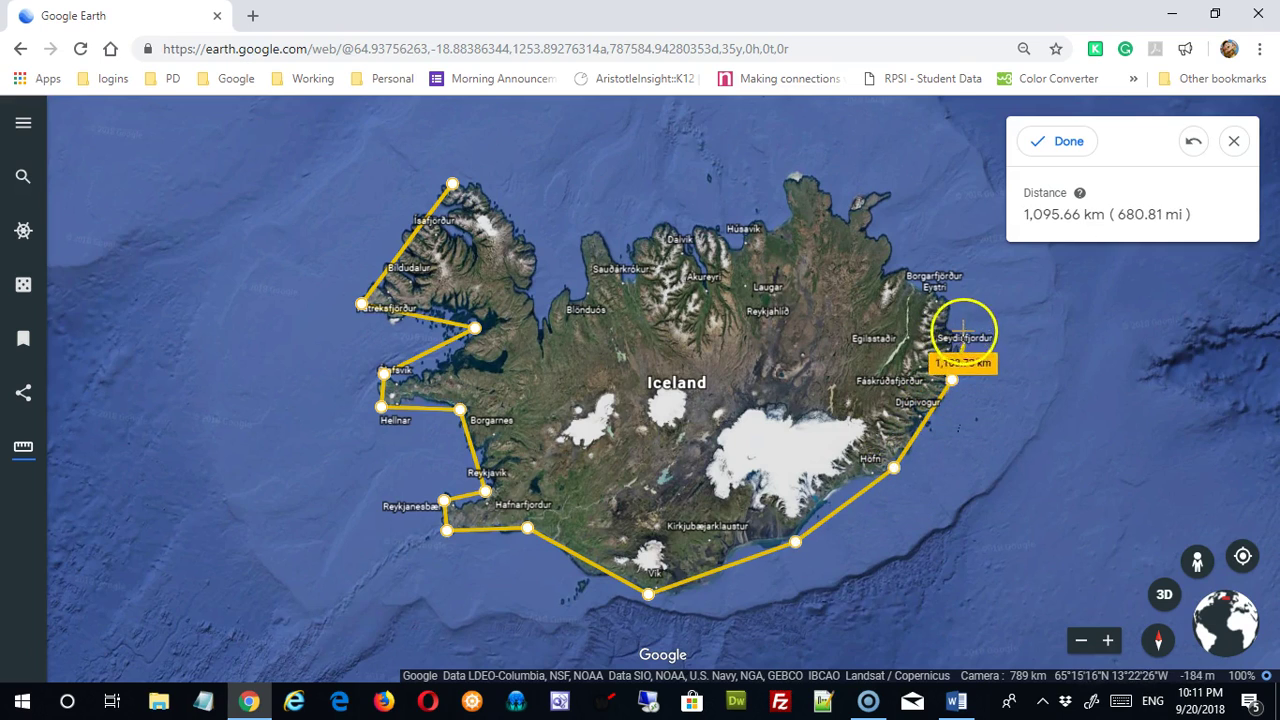
pyautogui.click(953, 324)
pyautogui.click(950, 298)
pyautogui.scroll(2, 934, 280)
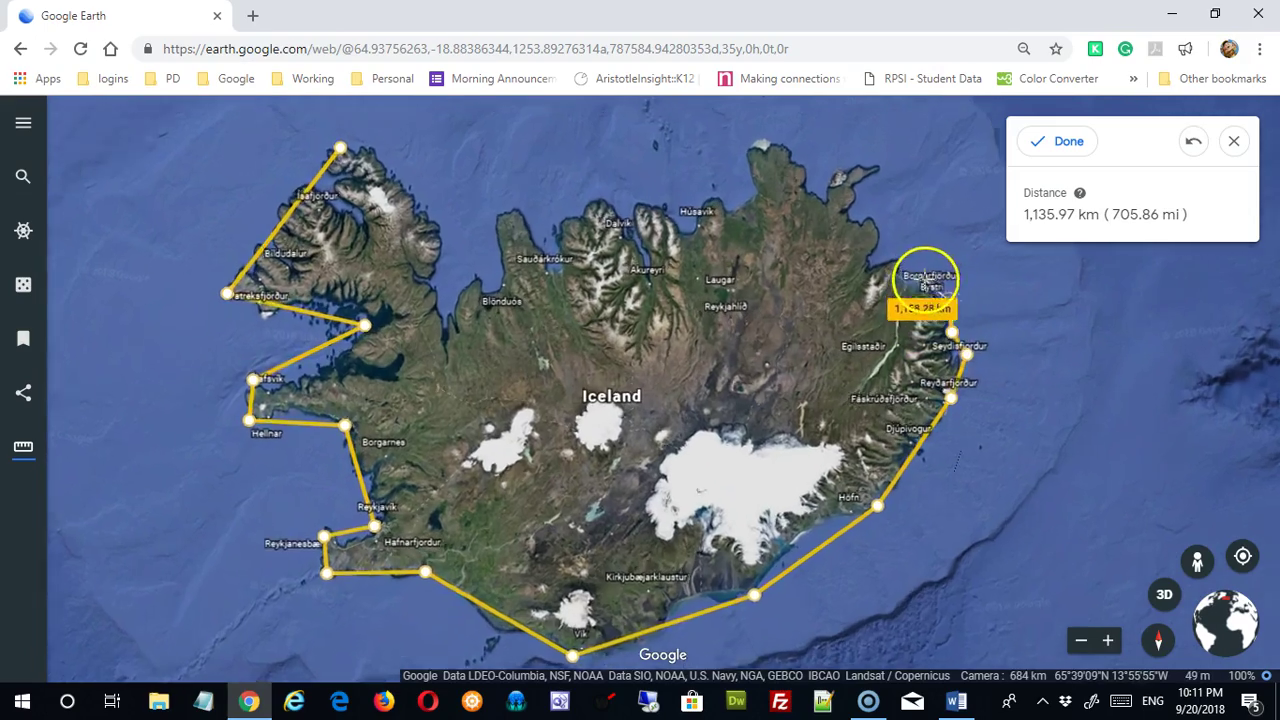
pyautogui.scroll(2, 925, 280)
pyautogui.click(822, 160)
# - Extend the coastline path from Bakkafjörður around the northeastern peninsulas to Húsavík
pyautogui.scroll(-3, 820, 158)
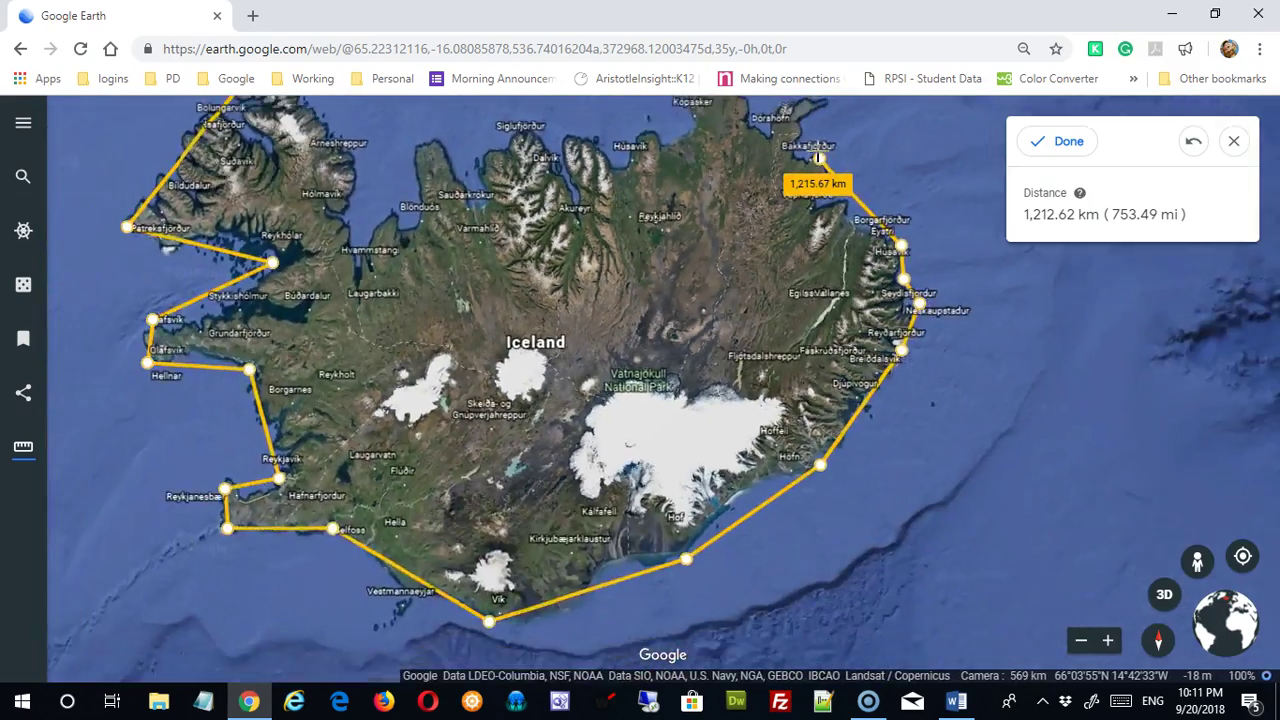
pyautogui.scroll(-3, 818, 158)
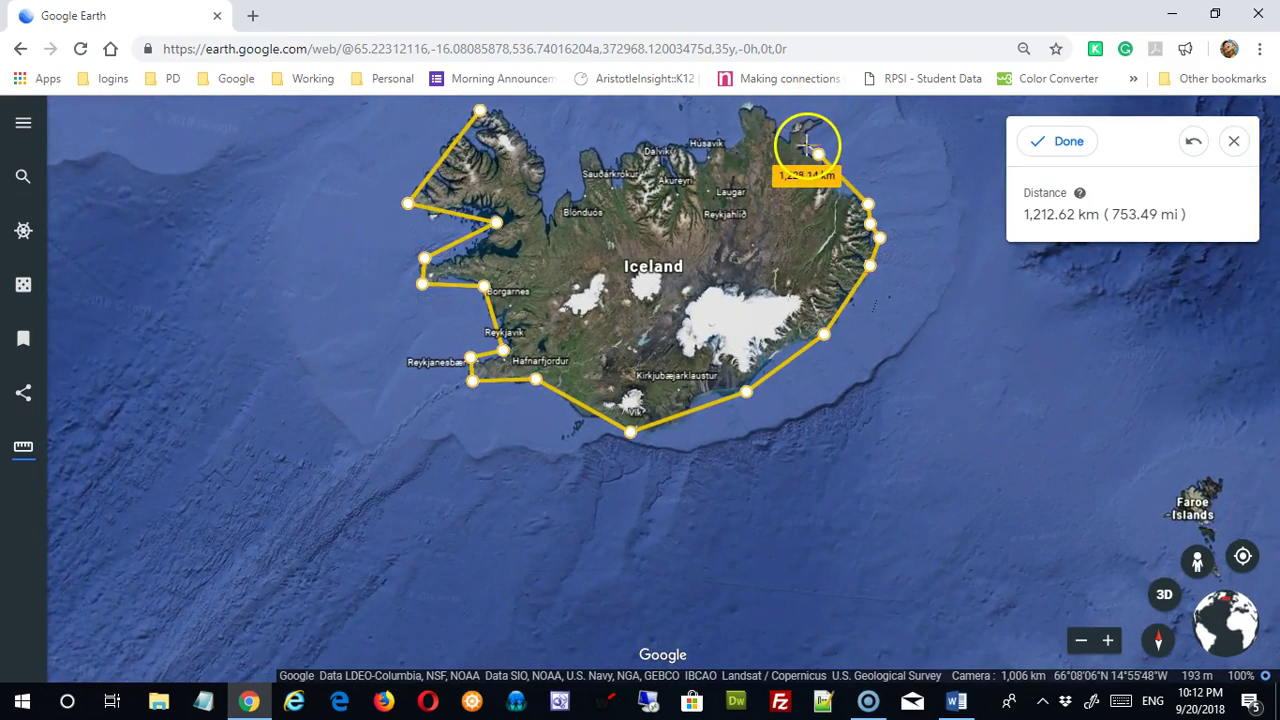
pyautogui.click(814, 131)
pyautogui.click(820, 123)
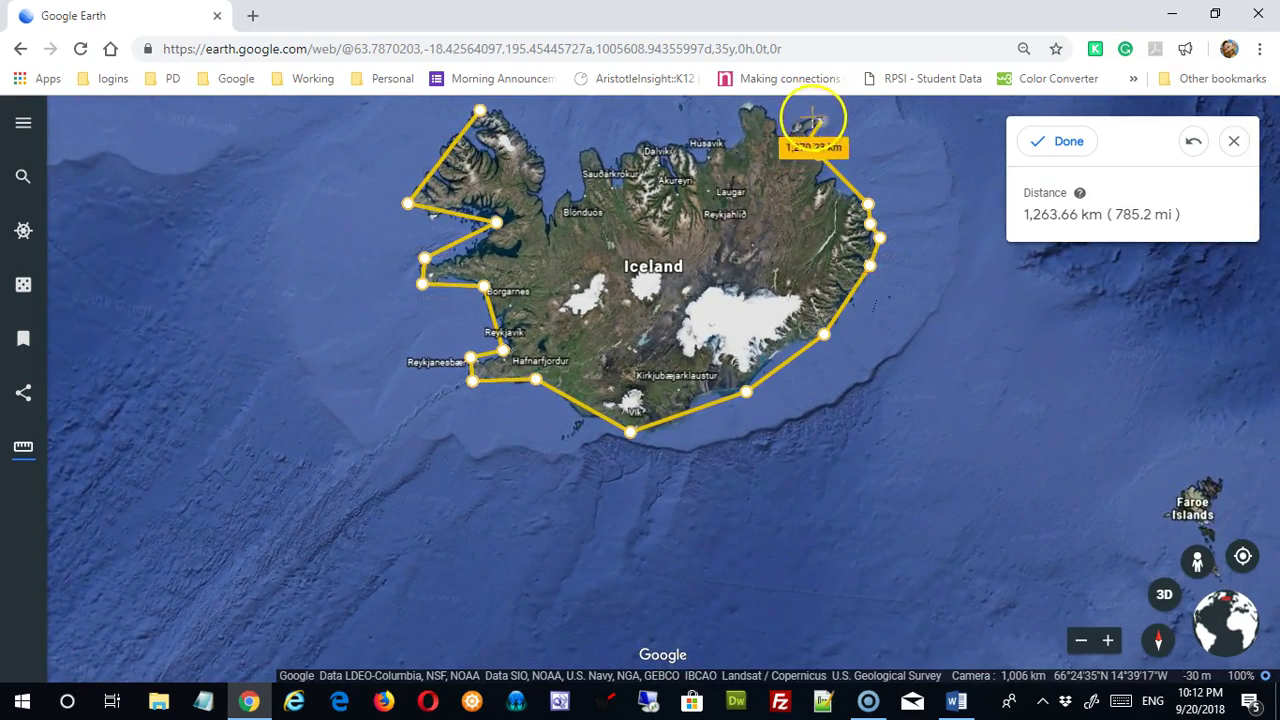
pyautogui.click(803, 117)
pyautogui.click(760, 100)
pyautogui.click(744, 113)
pyautogui.click(741, 145)
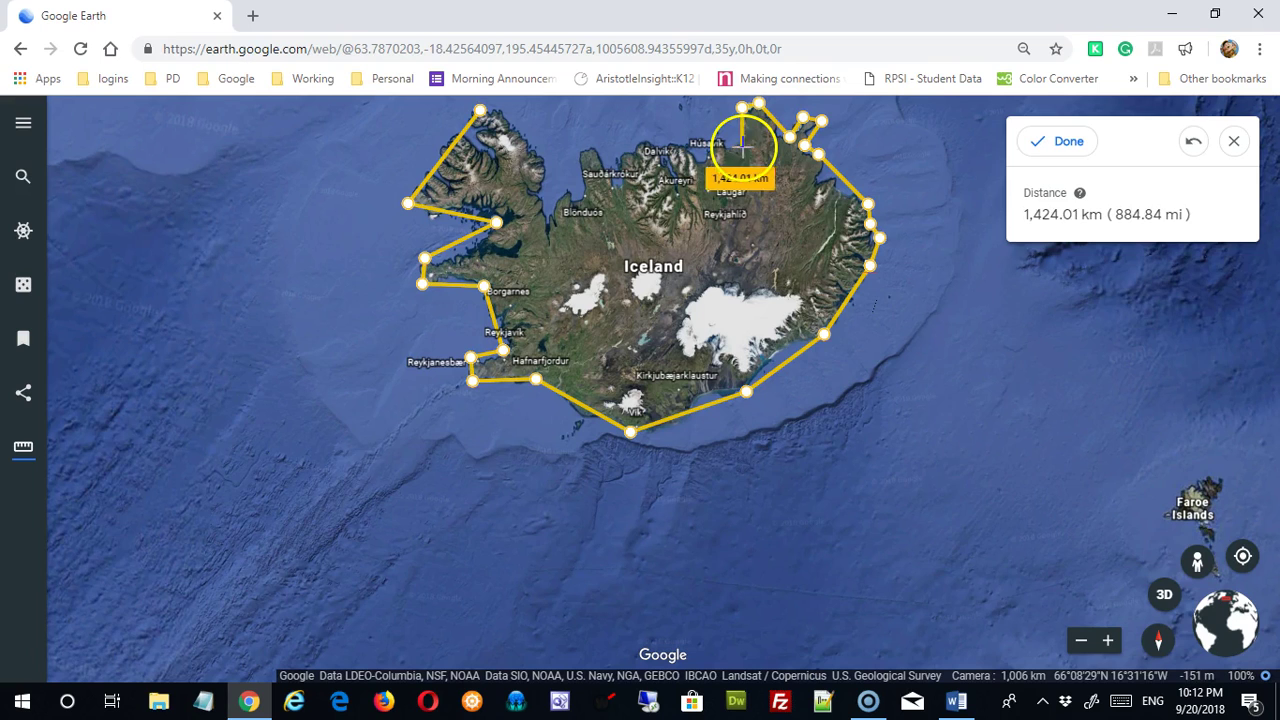
pyautogui.click(712, 143)
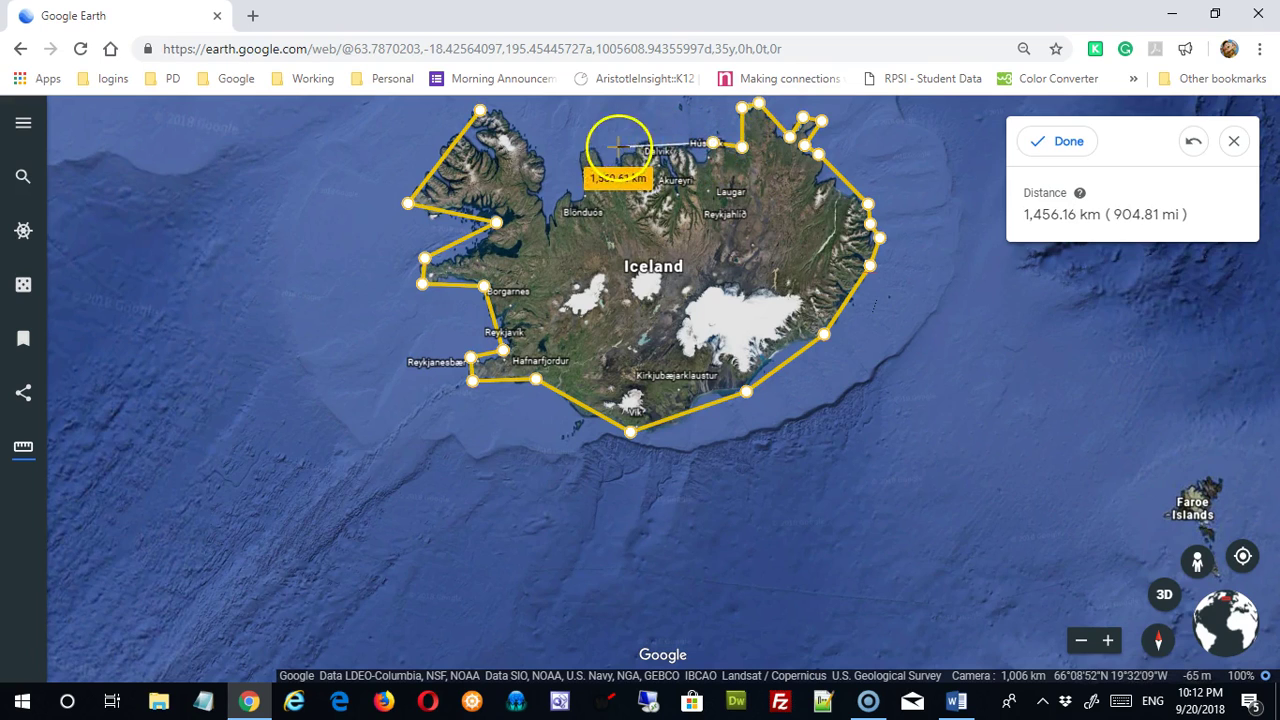
# - Trace the north coast from Húsavík past Dalvík and Blönduós, and close the outline at its starting point on the northwestern tip
pyautogui.click(633, 147)
pyautogui.click(602, 148)
pyautogui.click(600, 148)
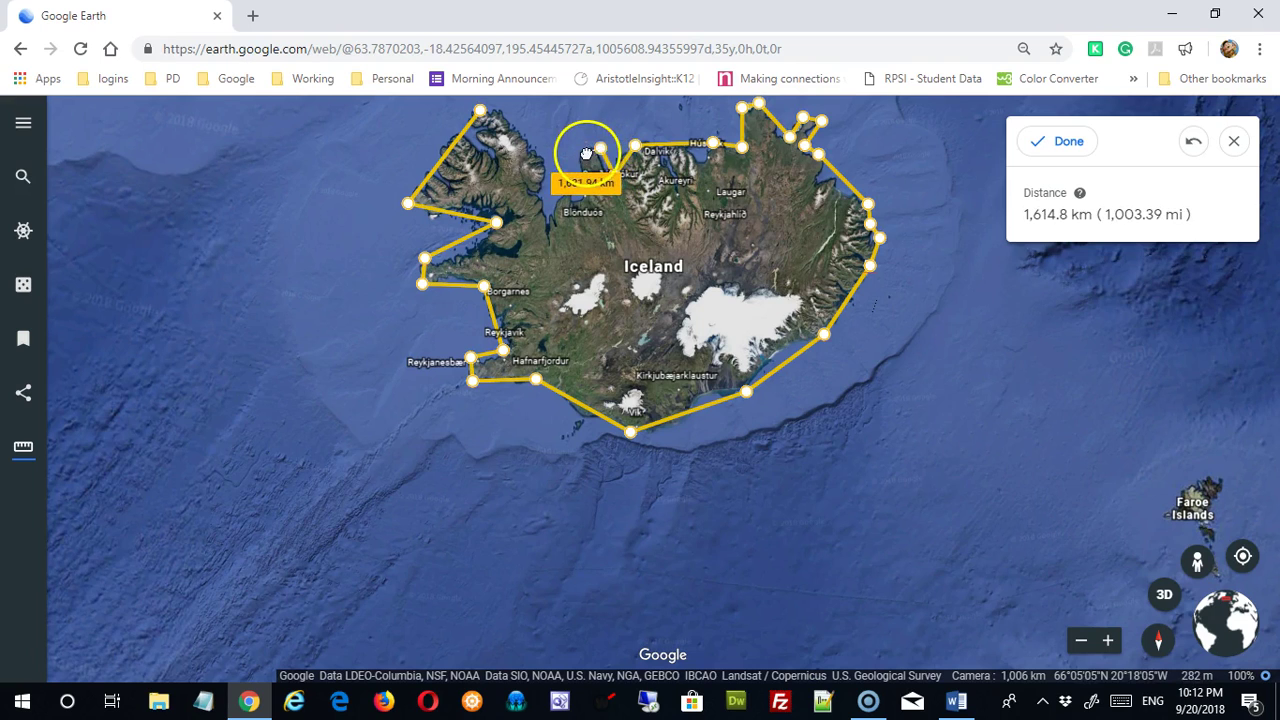
pyautogui.click(586, 152)
pyautogui.click(577, 197)
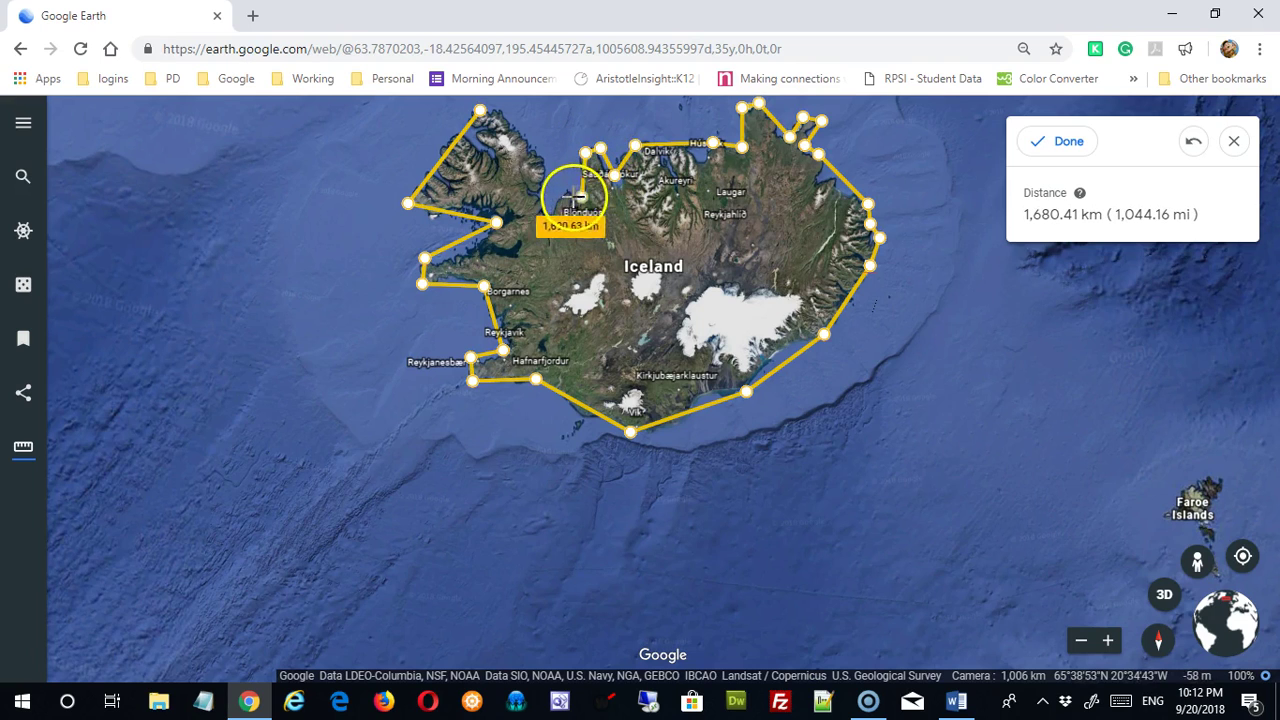
pyautogui.click(543, 215)
pyautogui.click(546, 170)
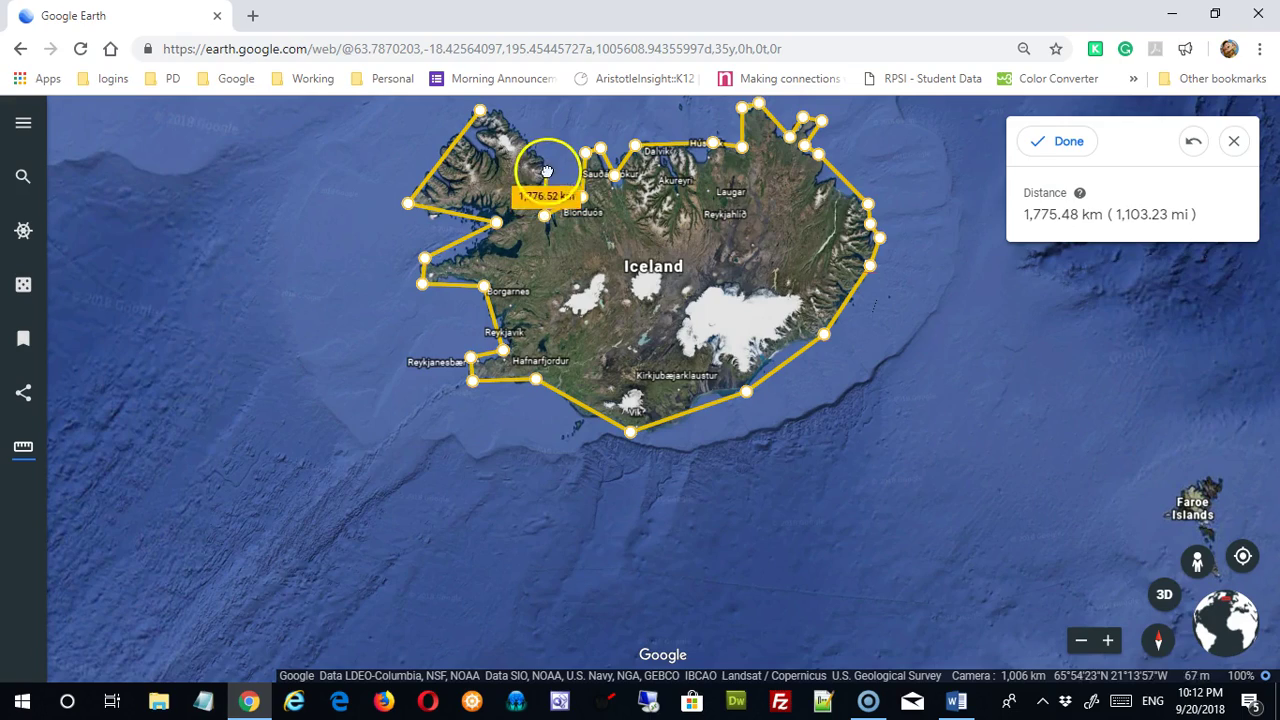
pyautogui.click(481, 112)
pyautogui.scroll(4, 481, 115)
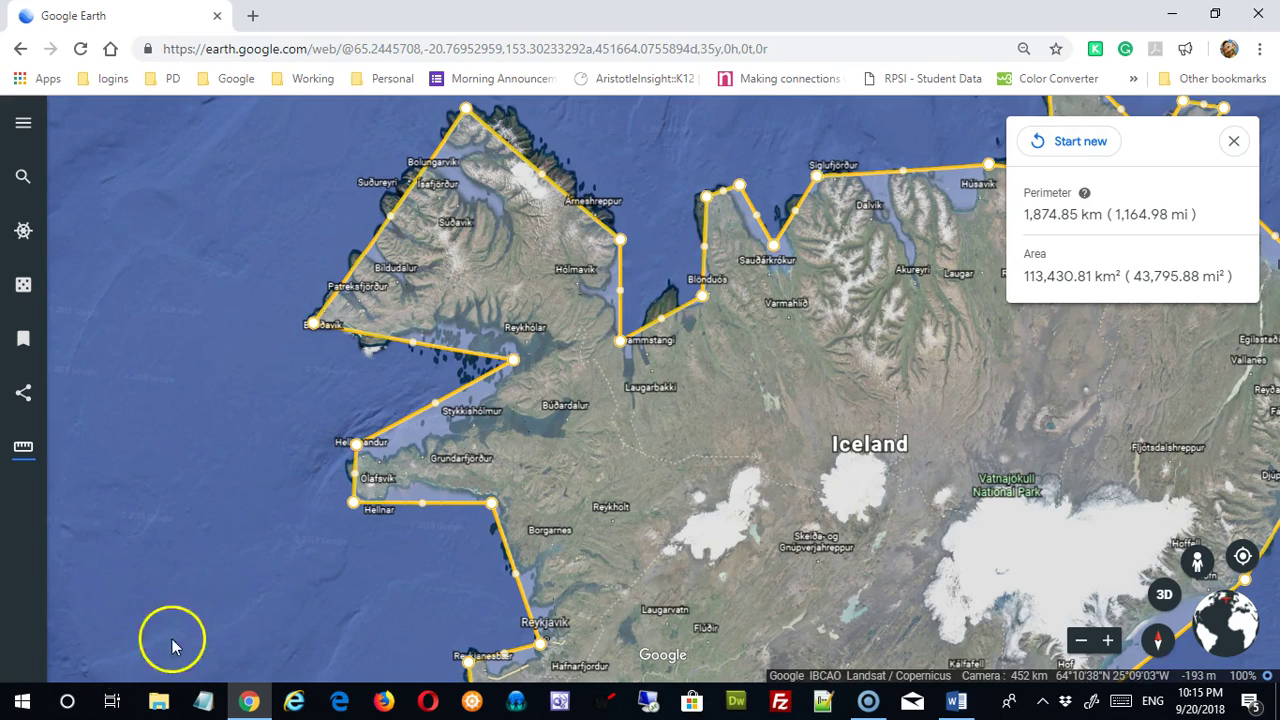
pyautogui.scroll(-1, 90, 520)
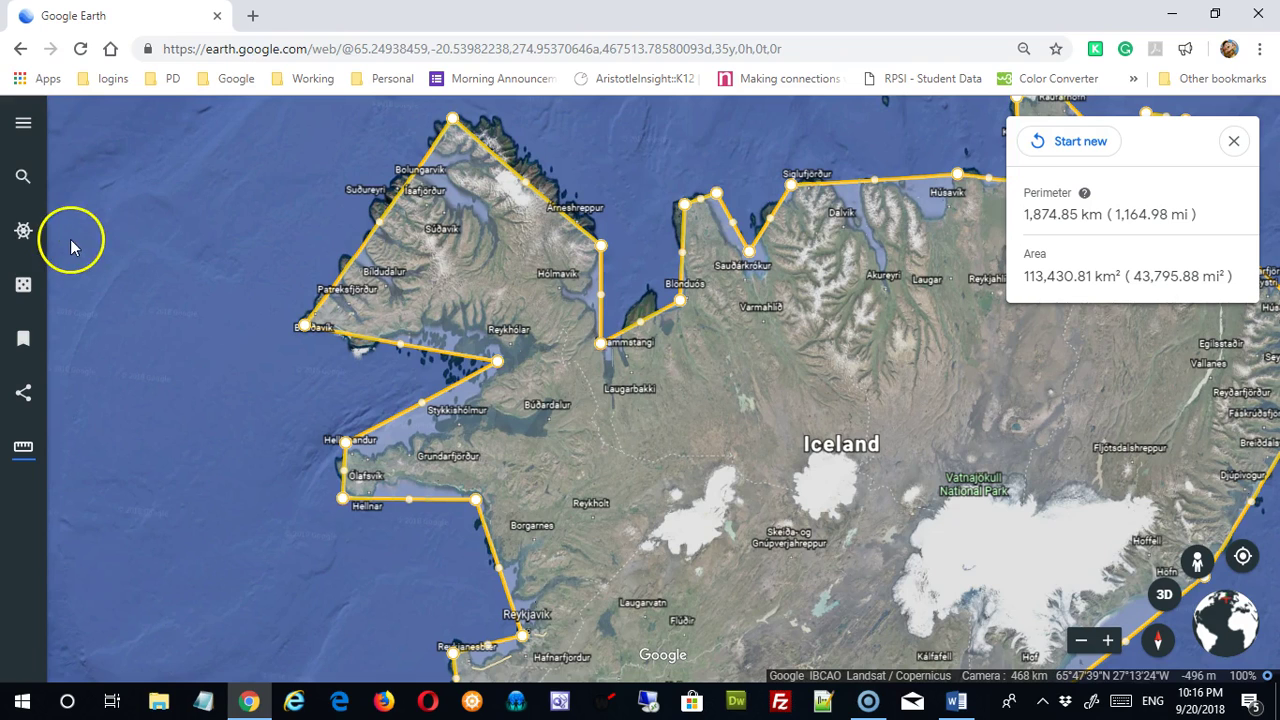
# - Open the map style settings, try the Everything preset, and switch back to Exploration
pyautogui.click(24, 126)
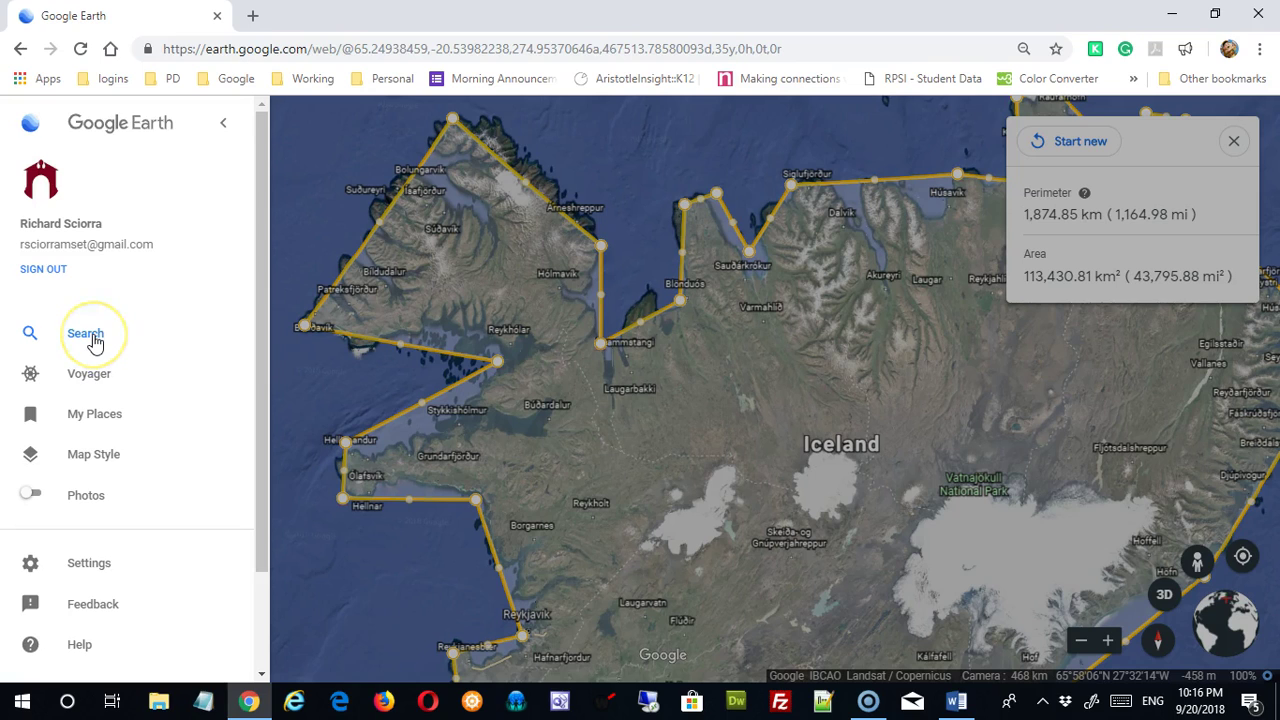
pyautogui.click(115, 380)
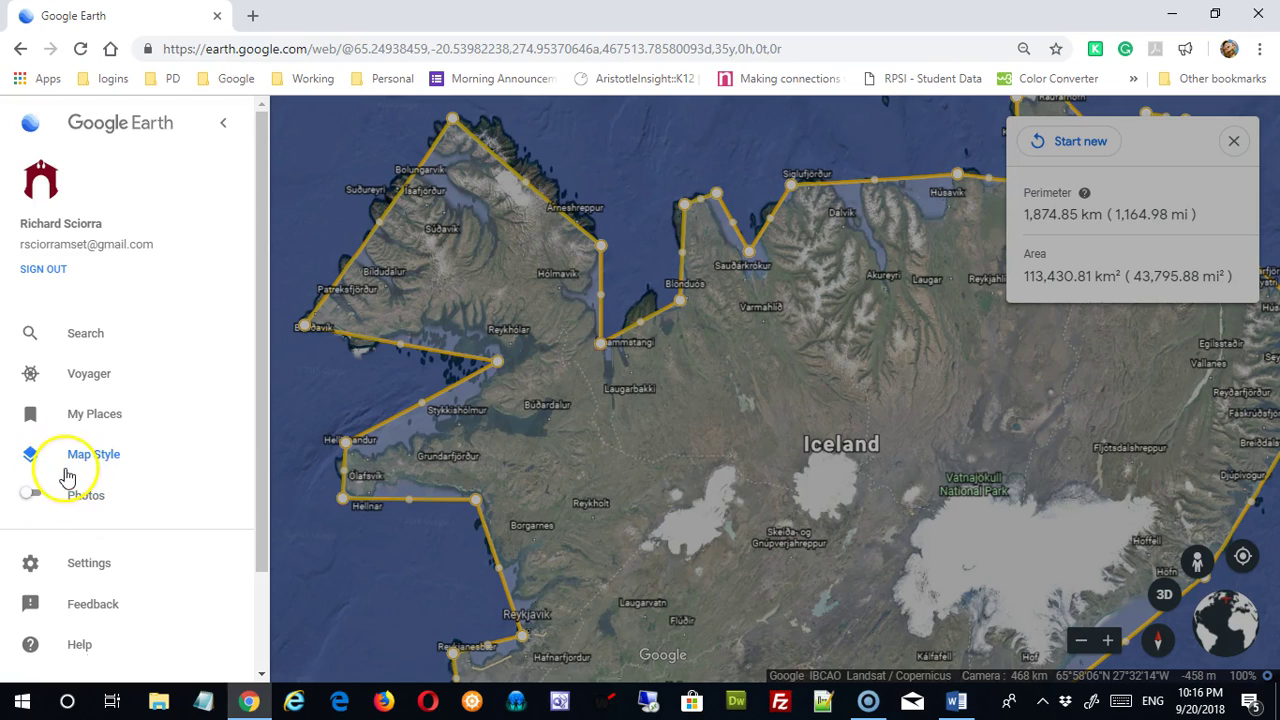
pyautogui.click(78, 462)
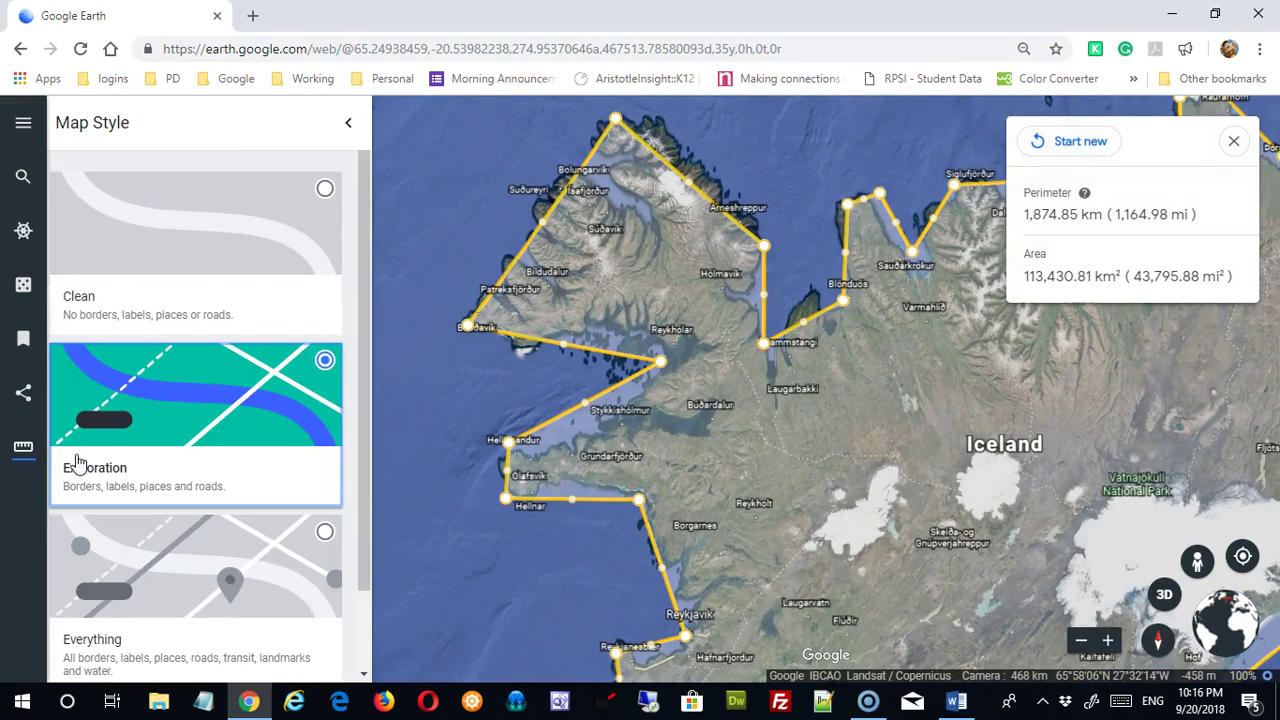
pyautogui.moveTo(380, 354); pyautogui.dragTo(380, 457)
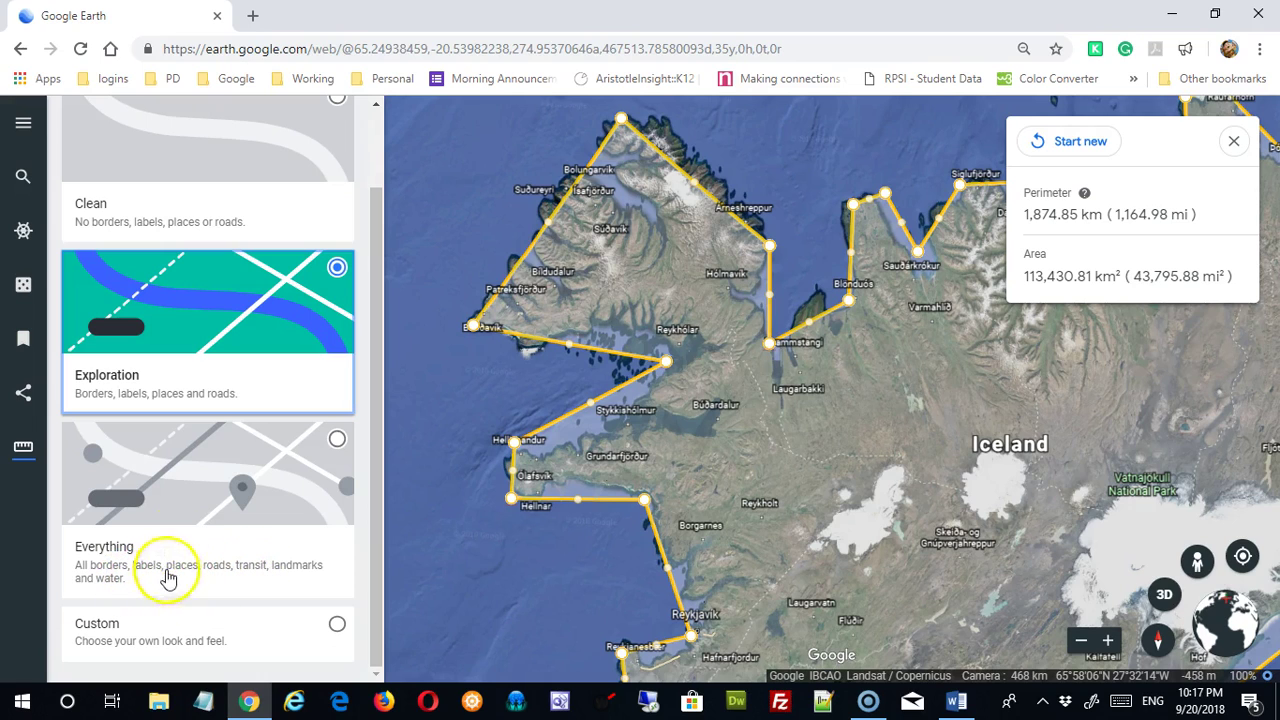
pyautogui.click(185, 506)
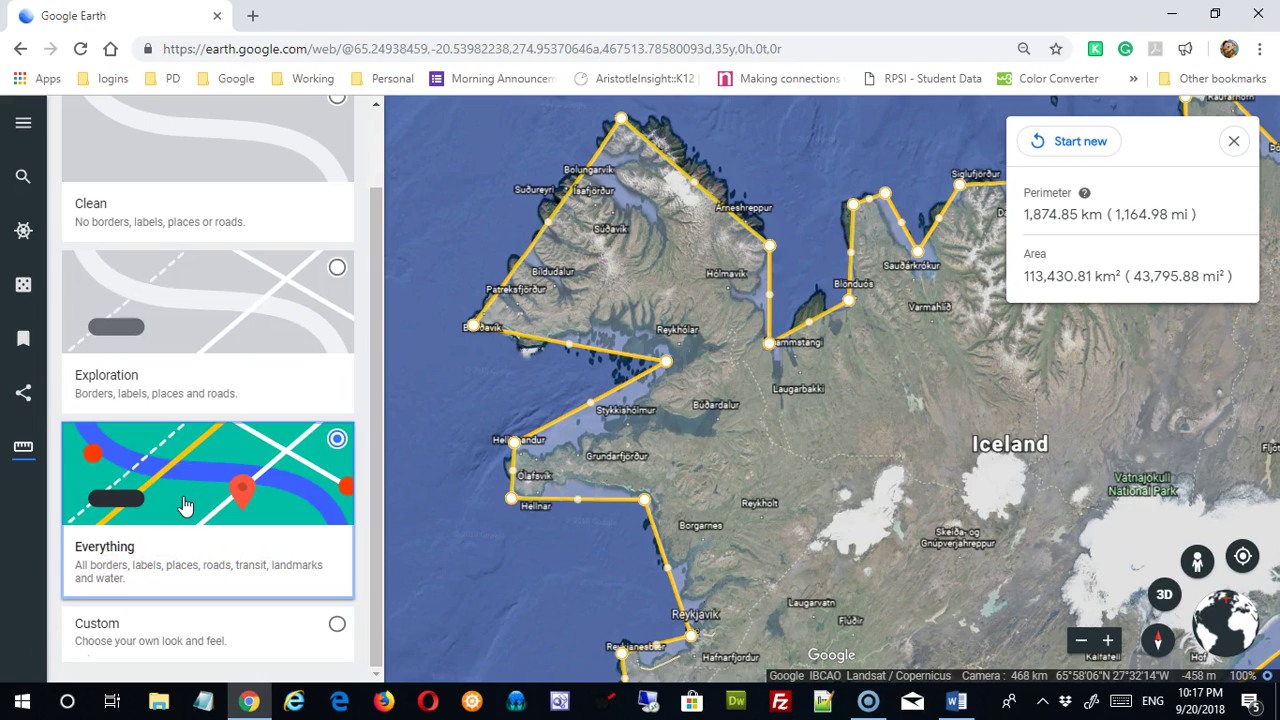
pyautogui.click(200, 288)
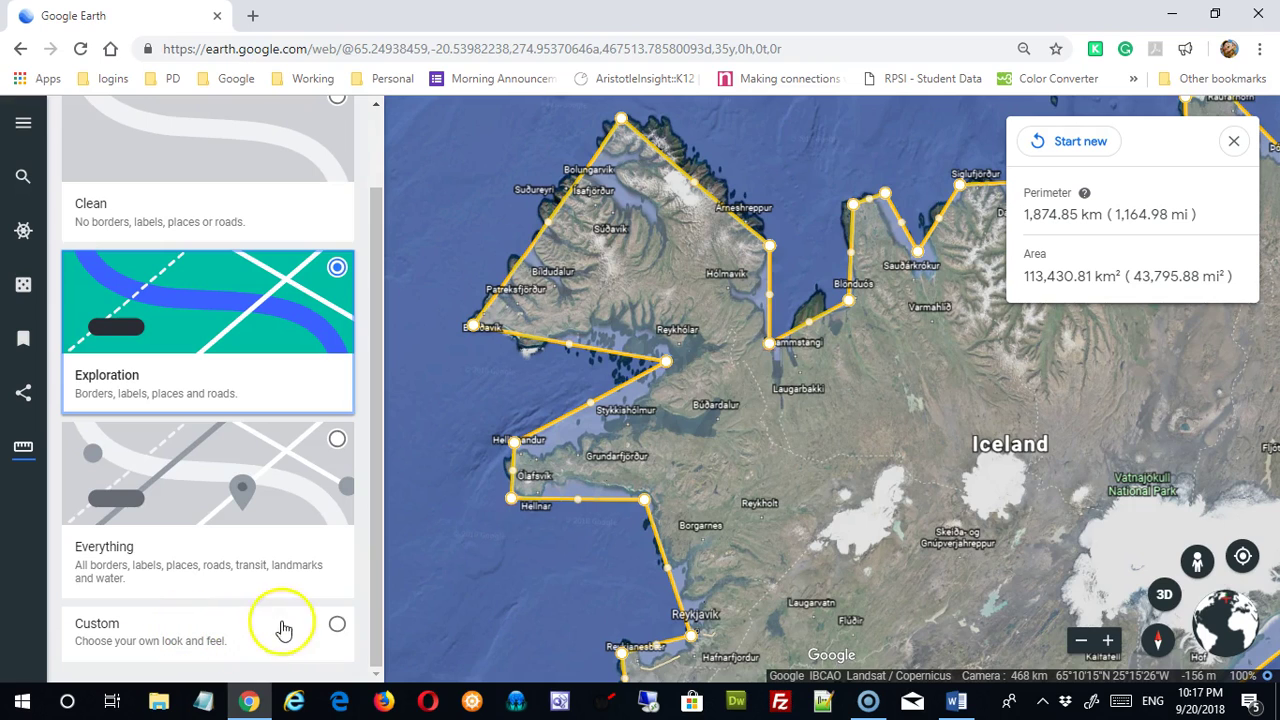
# - Select the Custom map style and enable Highways, Arterial roads and Local roads in its Roads group
pyautogui.click(336, 626)
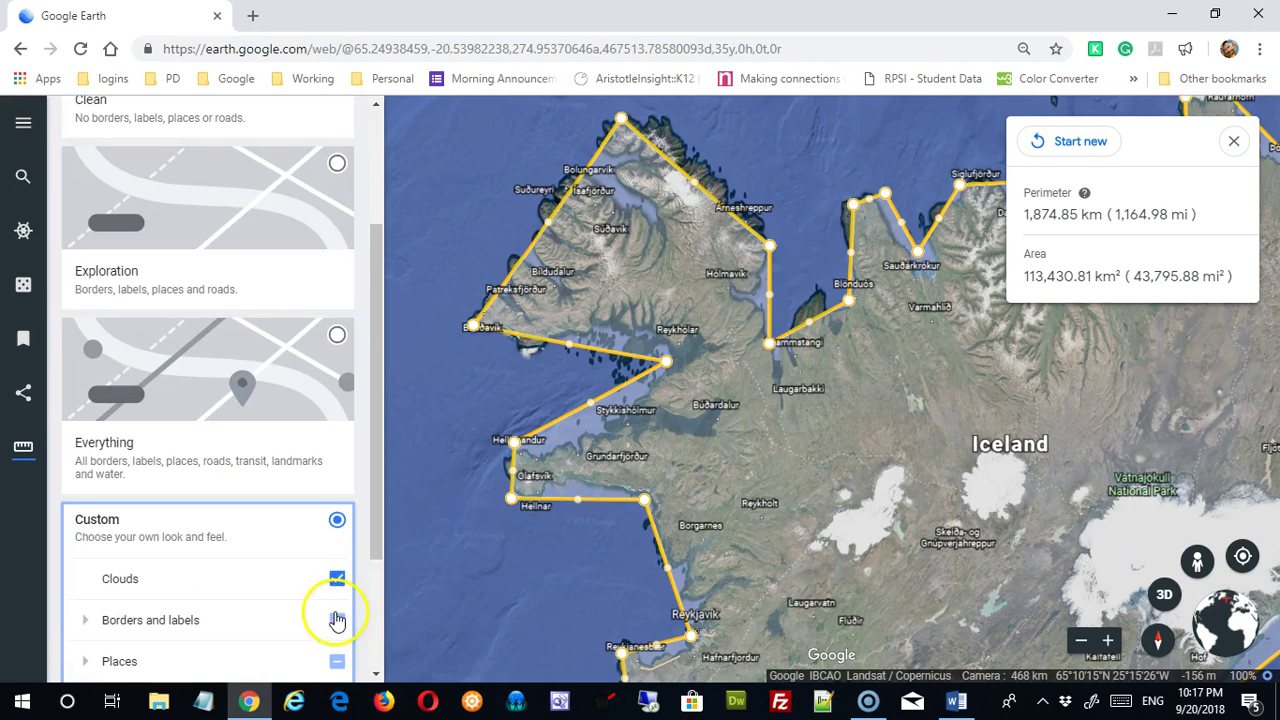
pyautogui.moveTo(375, 487); pyautogui.dragTo(389, 606)
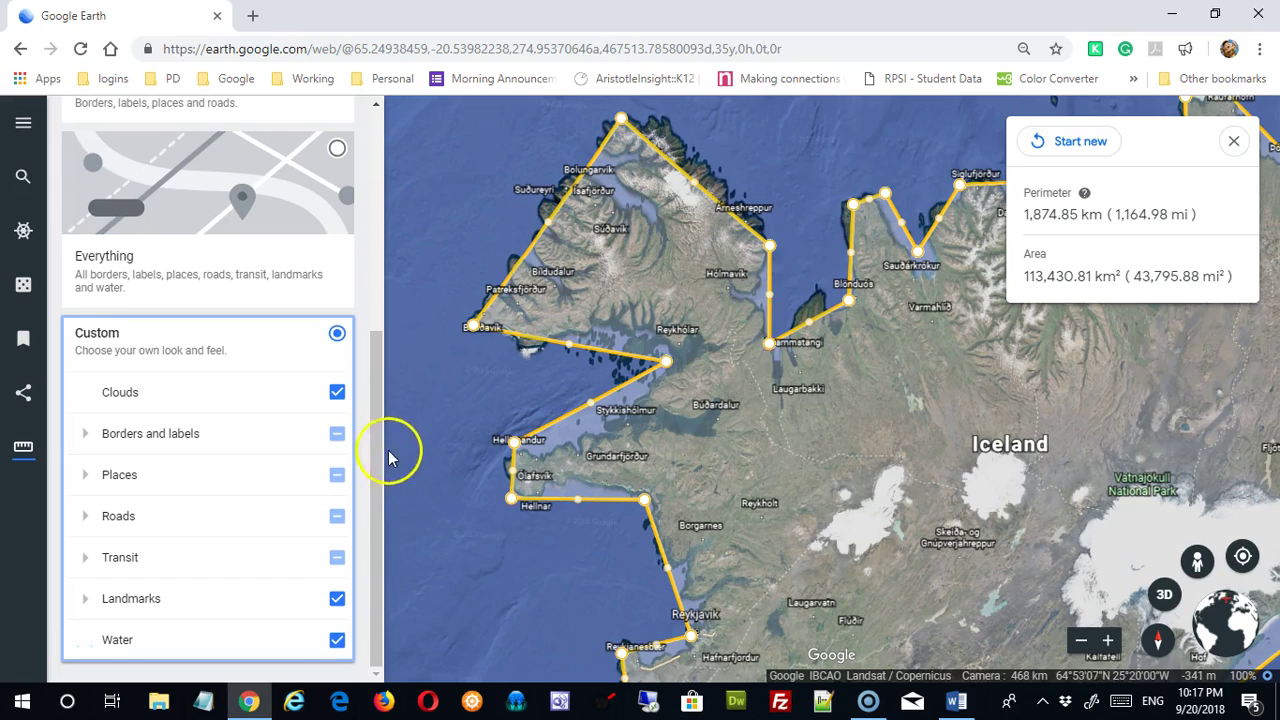
pyautogui.click(338, 394)
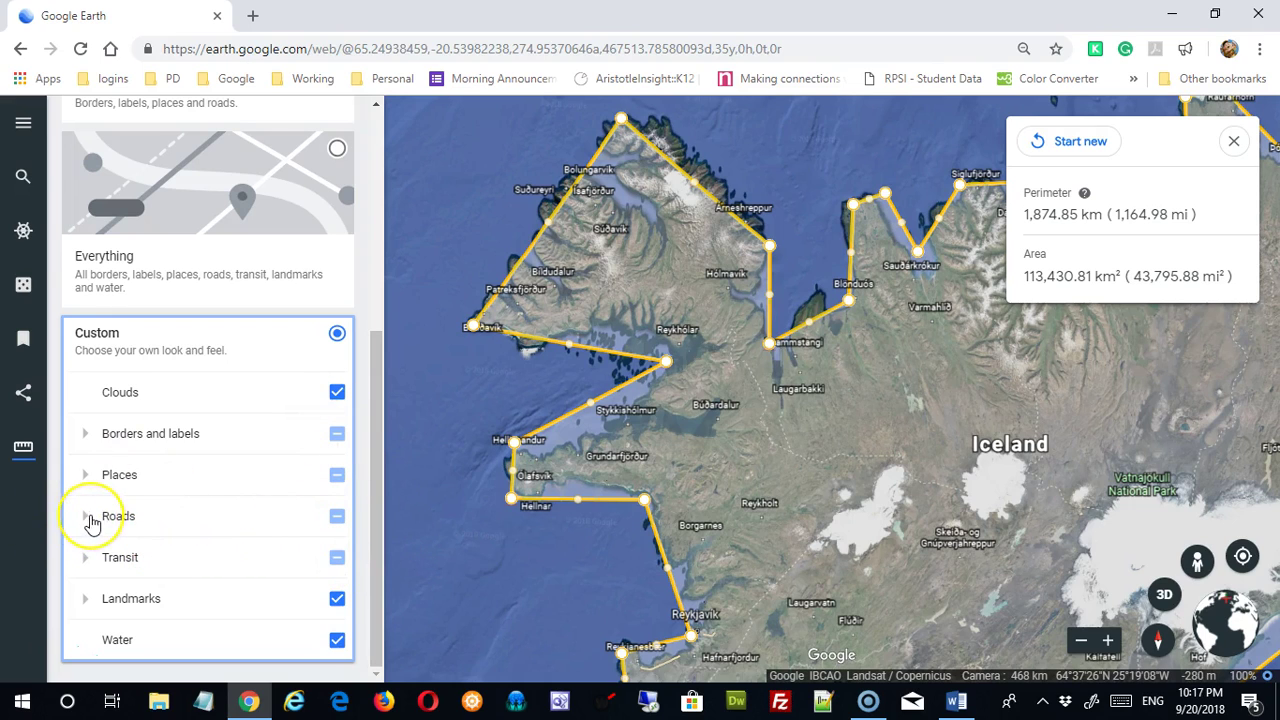
pyautogui.click(88, 517)
pyautogui.scroll(-3, 143, 528)
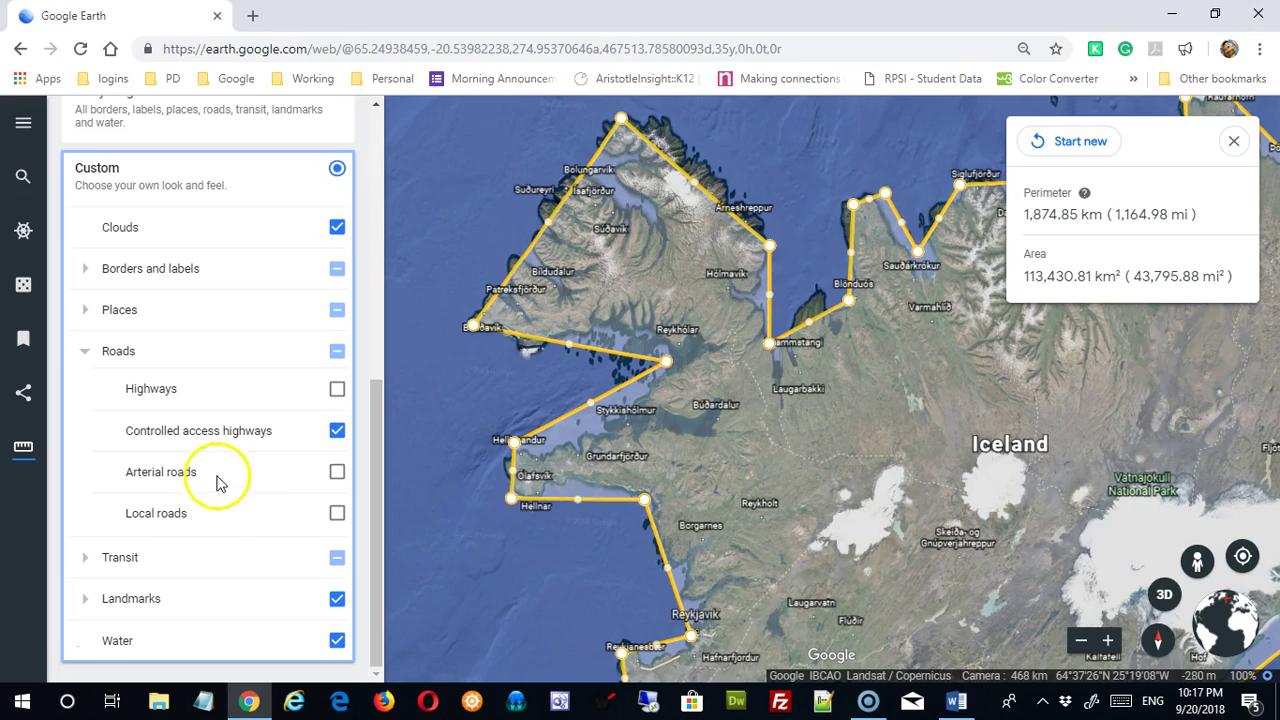
pyautogui.click(338, 516)
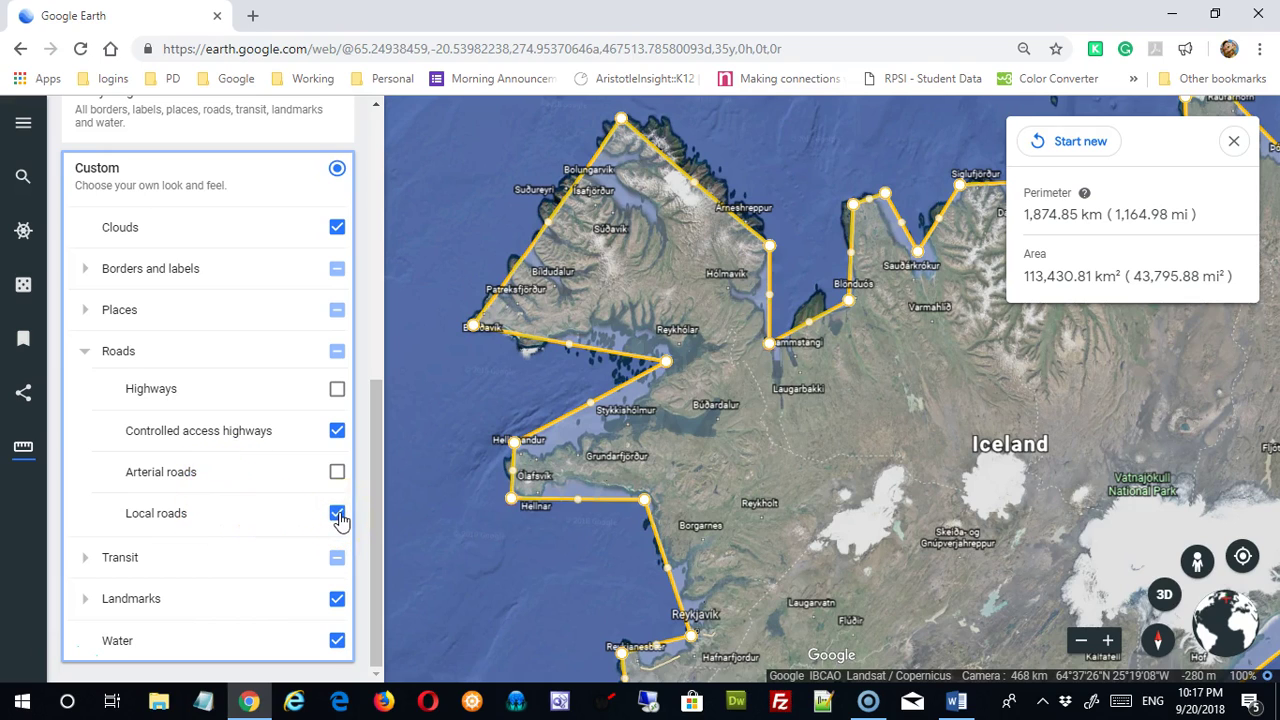
pyautogui.click(337, 471)
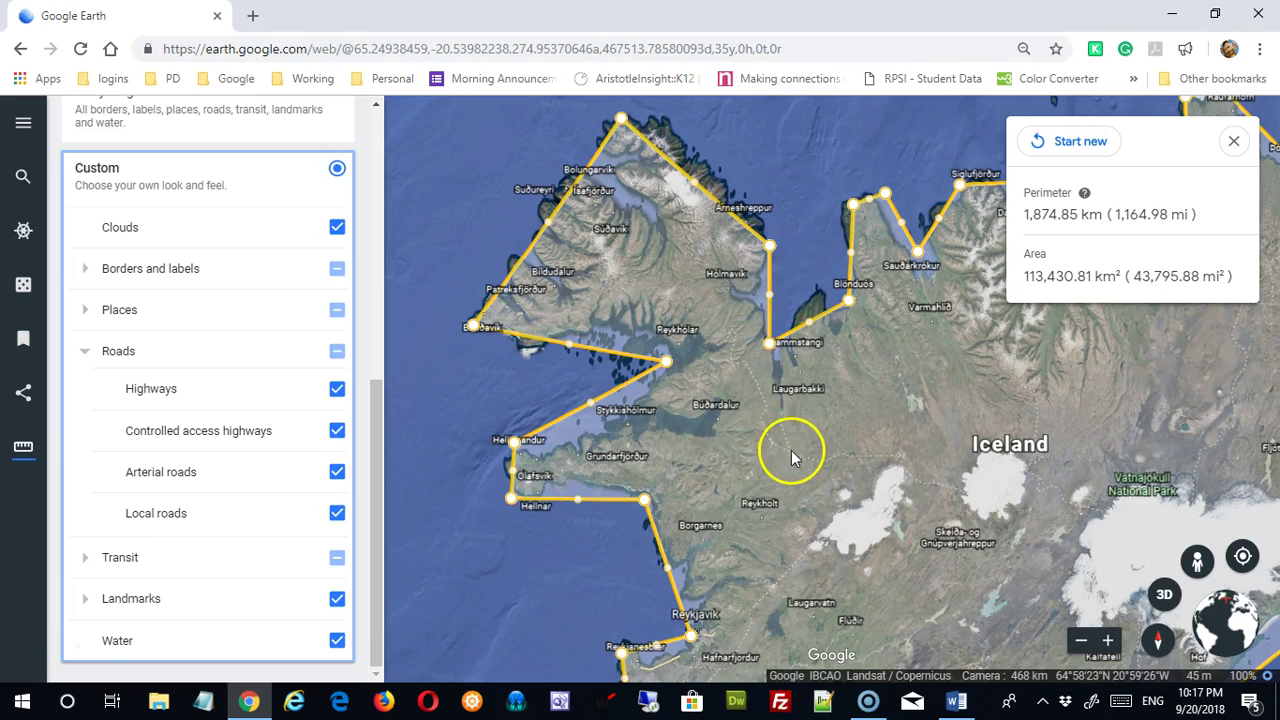
# - Disable Highways, Arterial roads and Local roads in the Custom style and collapse the Roads group
pyautogui.click(337, 392)
pyautogui.click(336, 474)
pyautogui.click(337, 514)
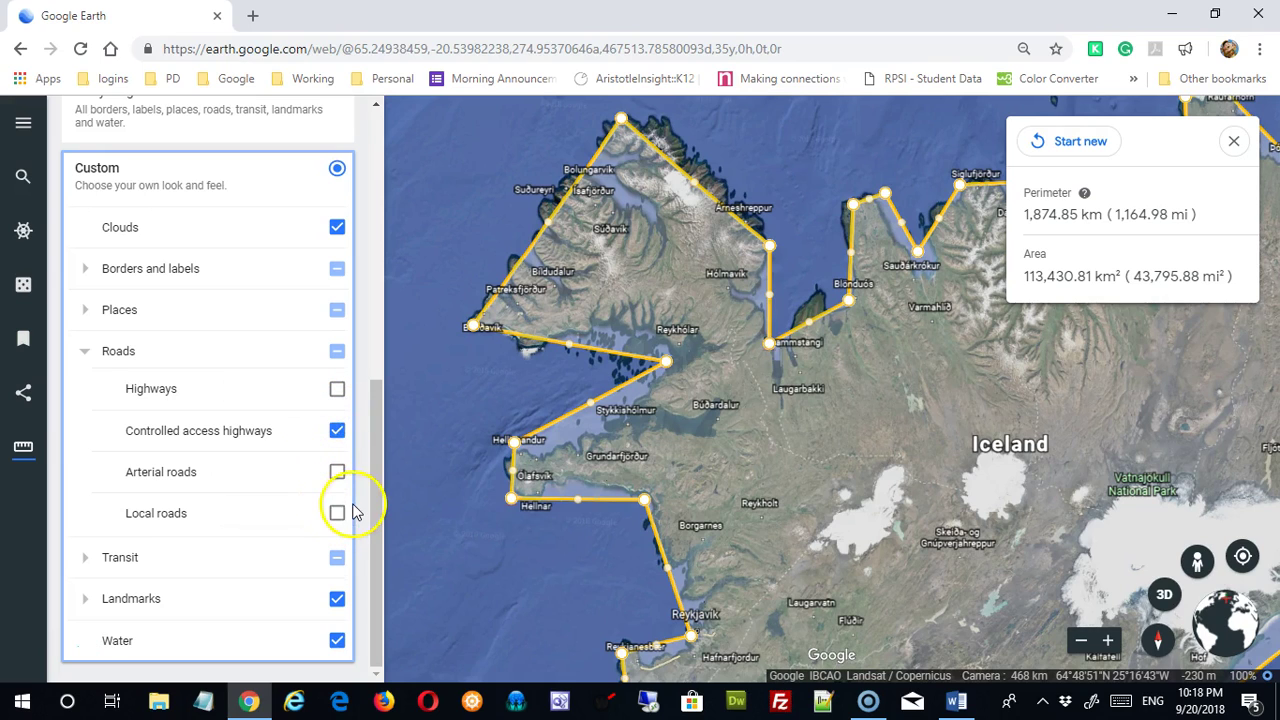
pyautogui.click(85, 351)
# - Review the place categories available in the Custom style's Places group and collapse it again
pyautogui.click(85, 475)
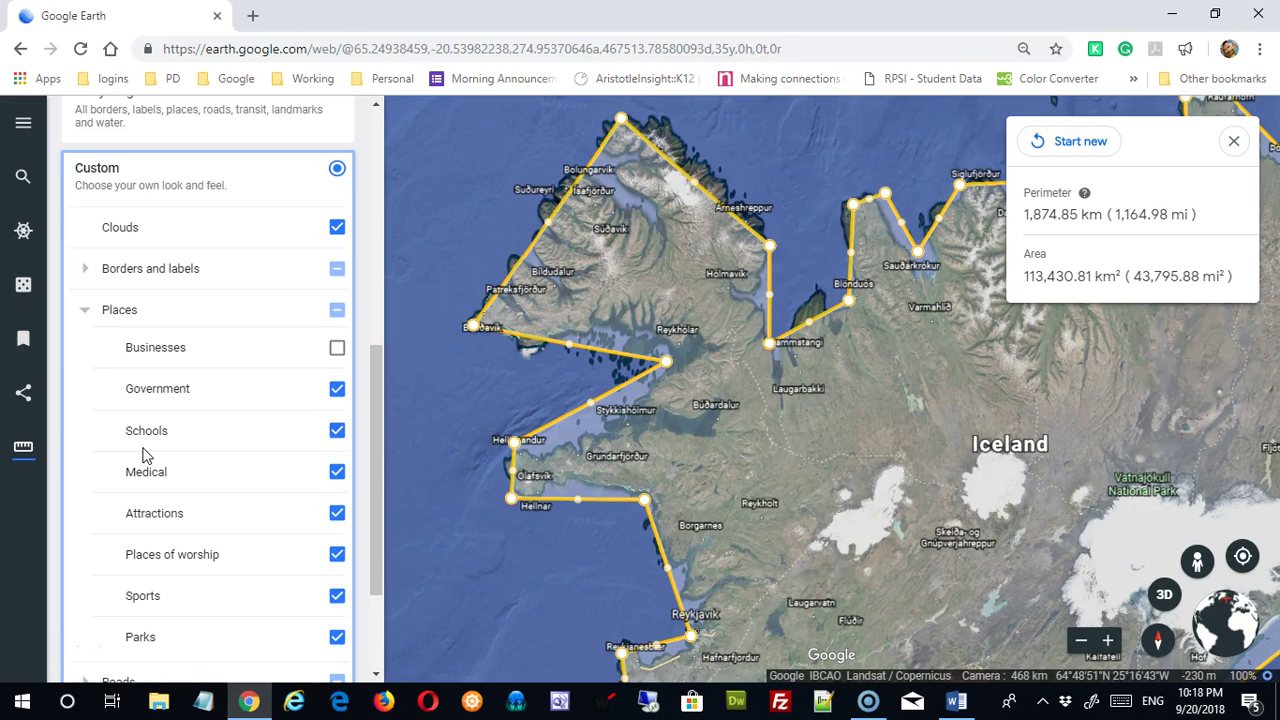
pyautogui.scroll(-1, 226, 452)
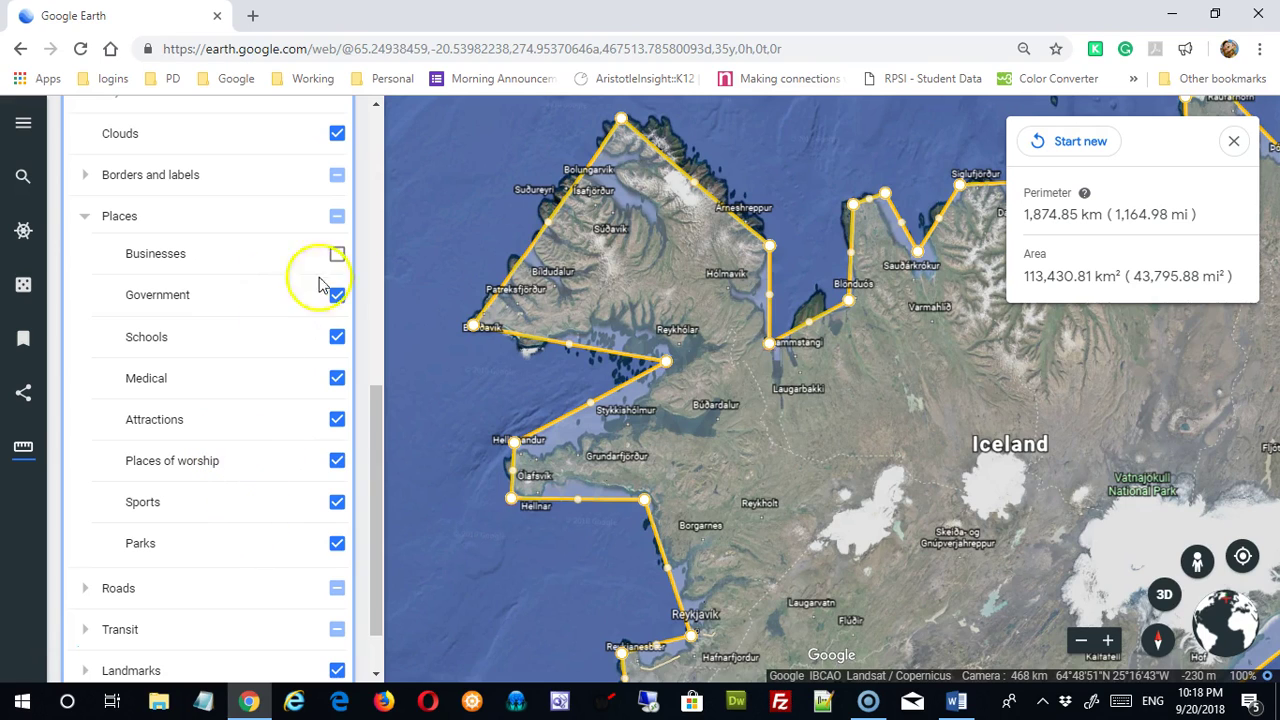
pyautogui.click(86, 217)
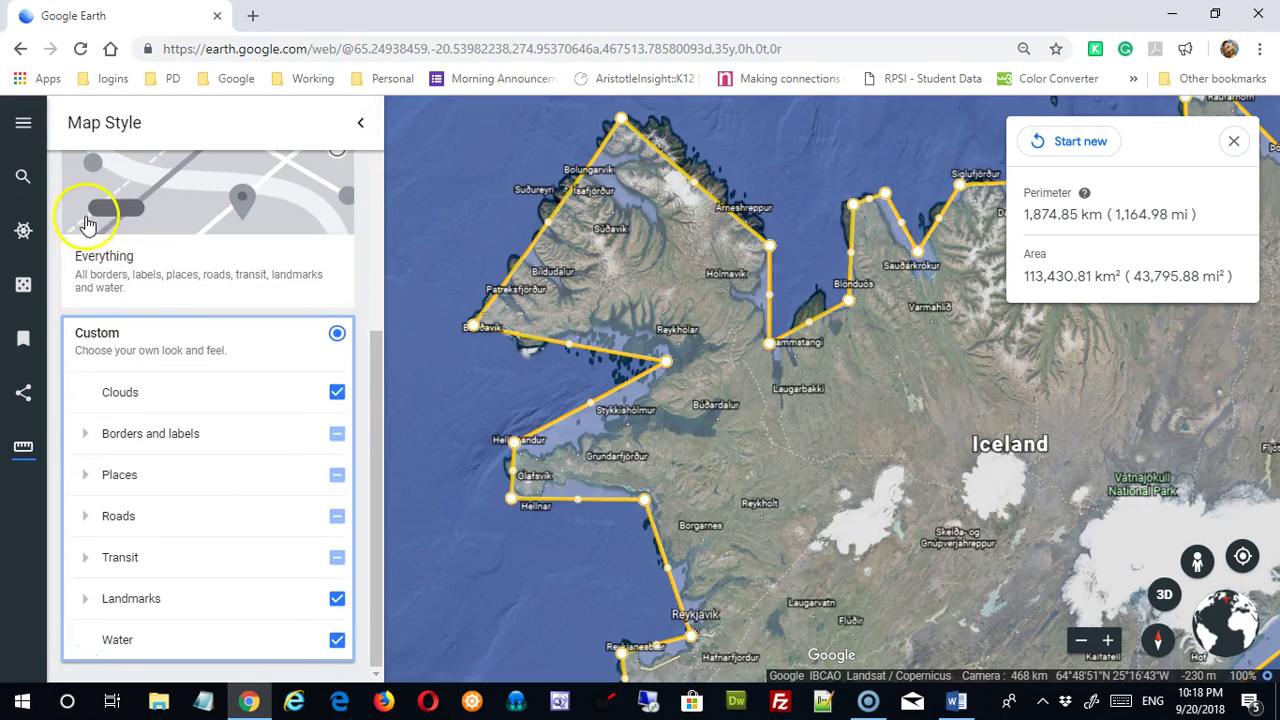
# - Switch the map style back to the Exploration preset and close the map style settings
pyautogui.scroll(3, 270, 290)
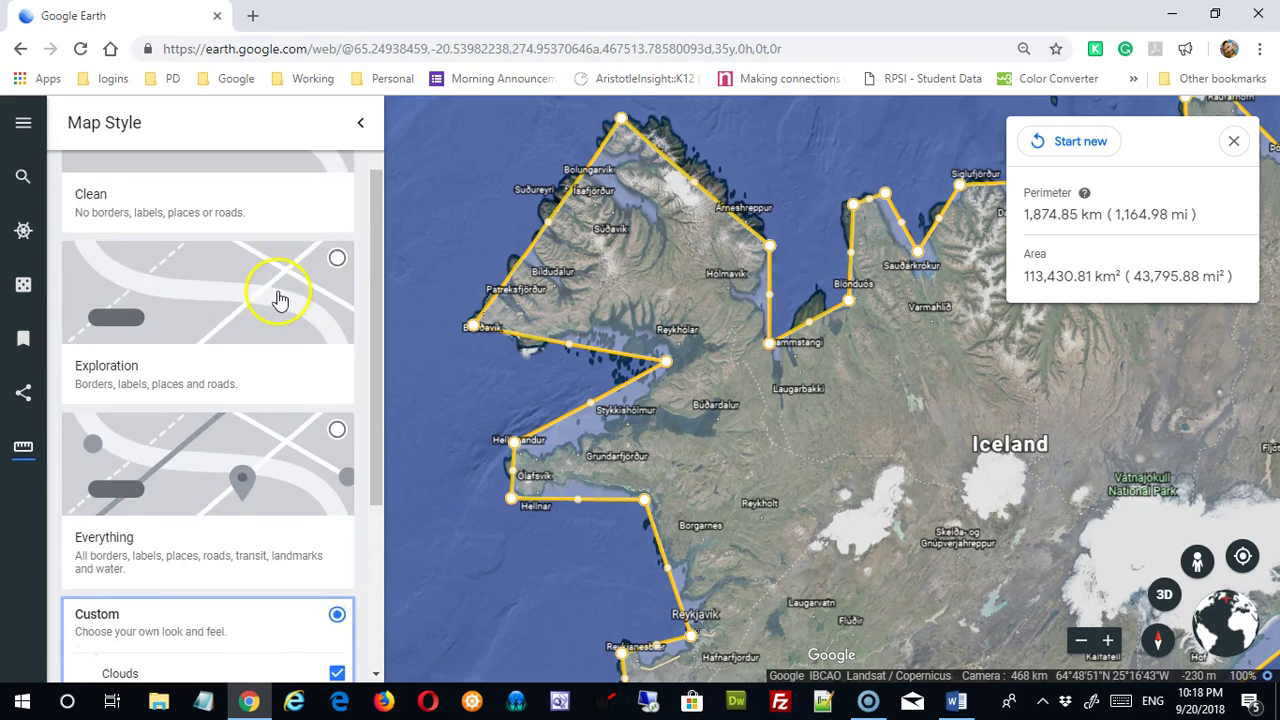
pyautogui.click(249, 298)
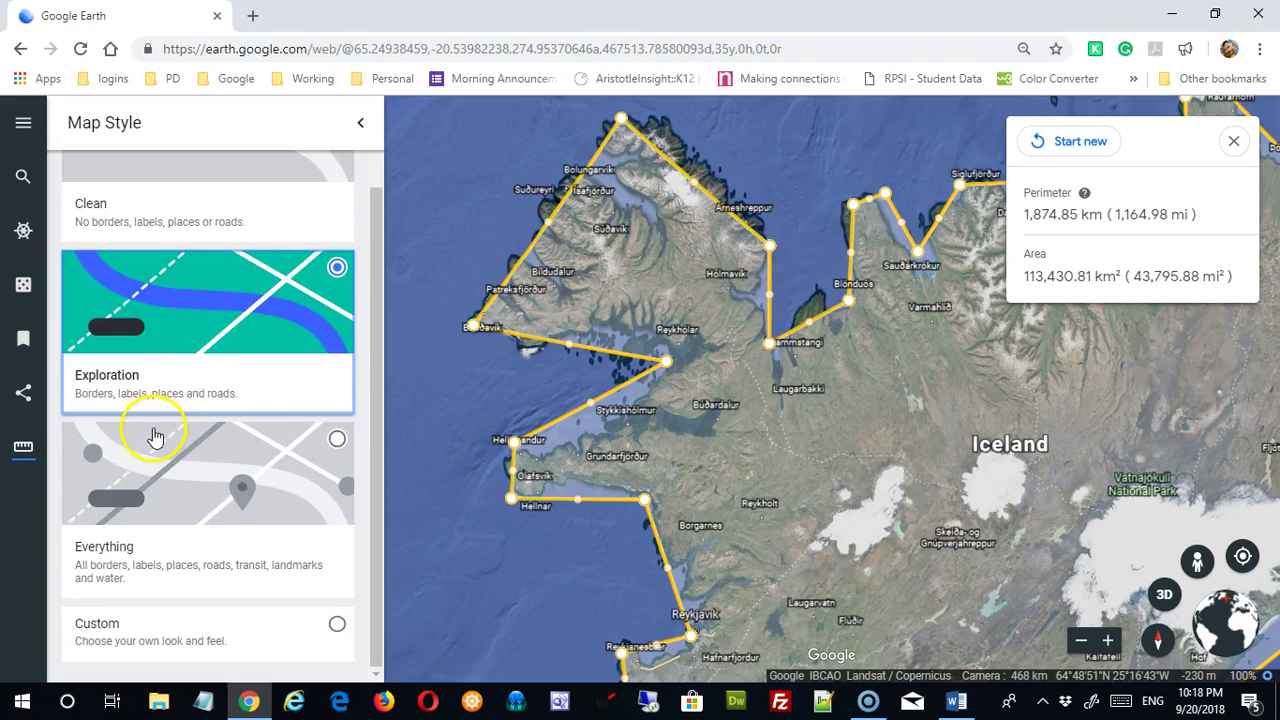
pyautogui.click(360, 122)
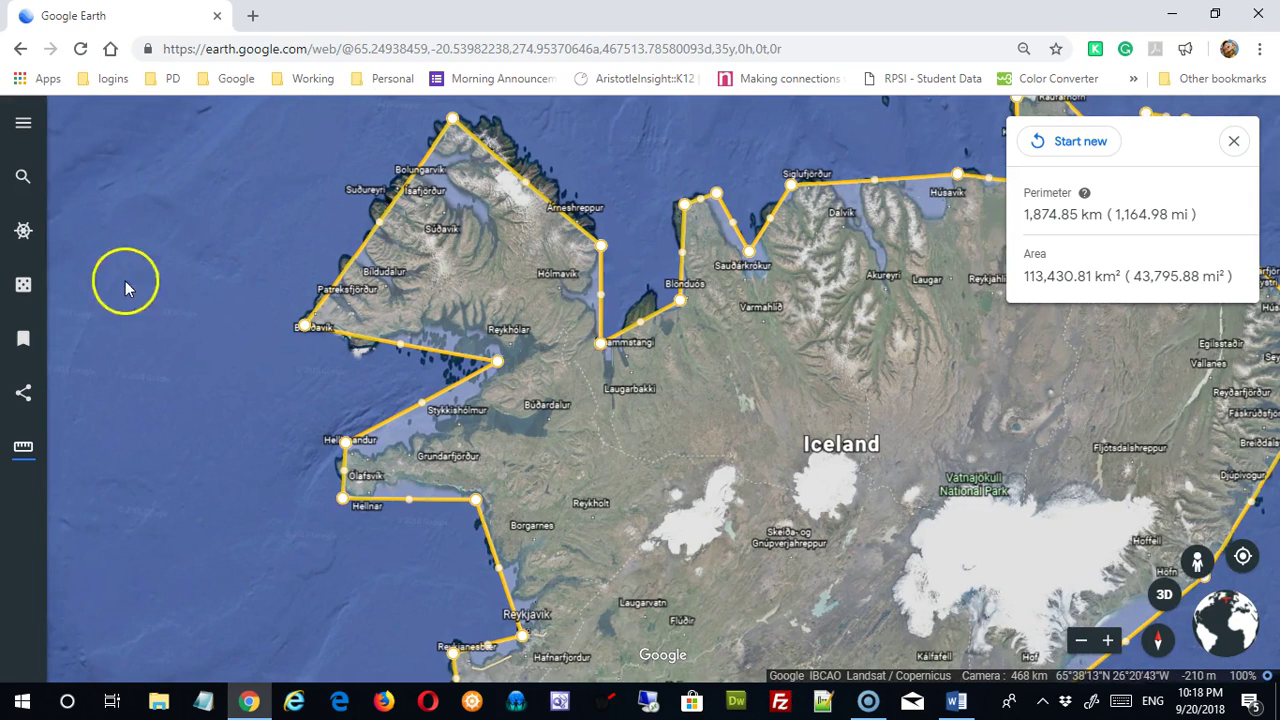
# - Turn on the Photos layer to display photo thumbnails on the map
pyautogui.click(28, 125)
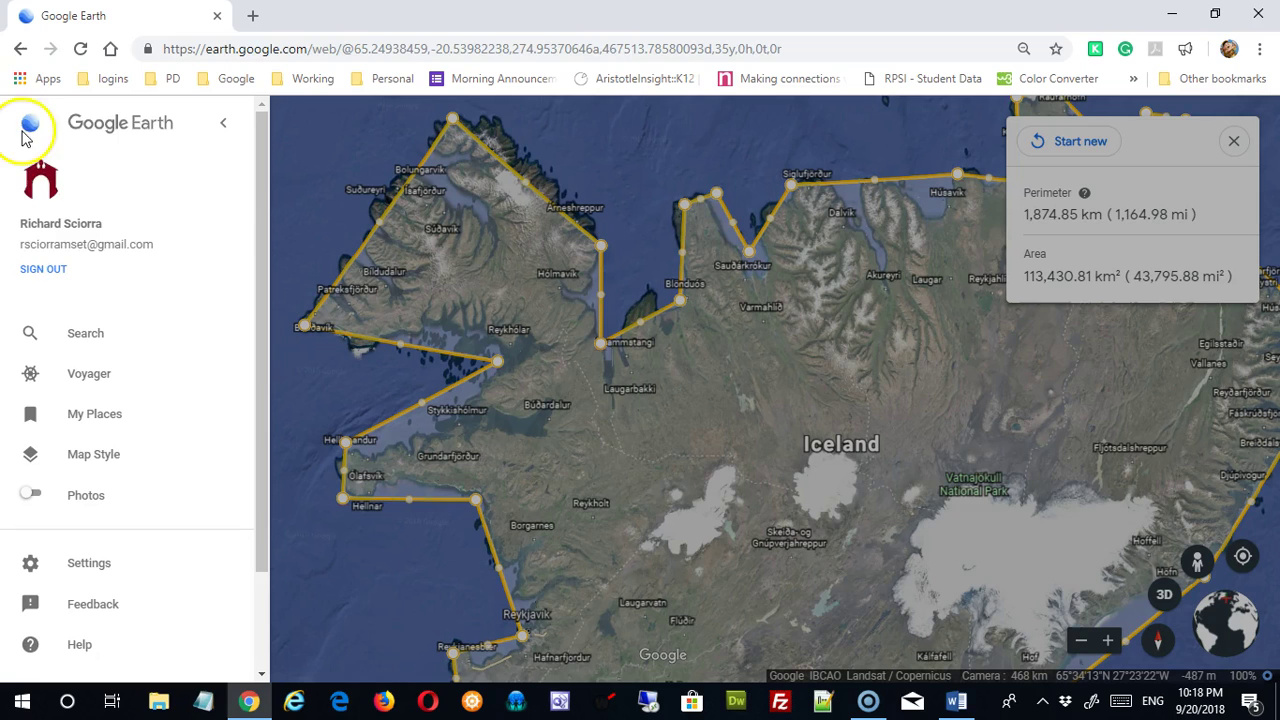
pyautogui.click(78, 495)
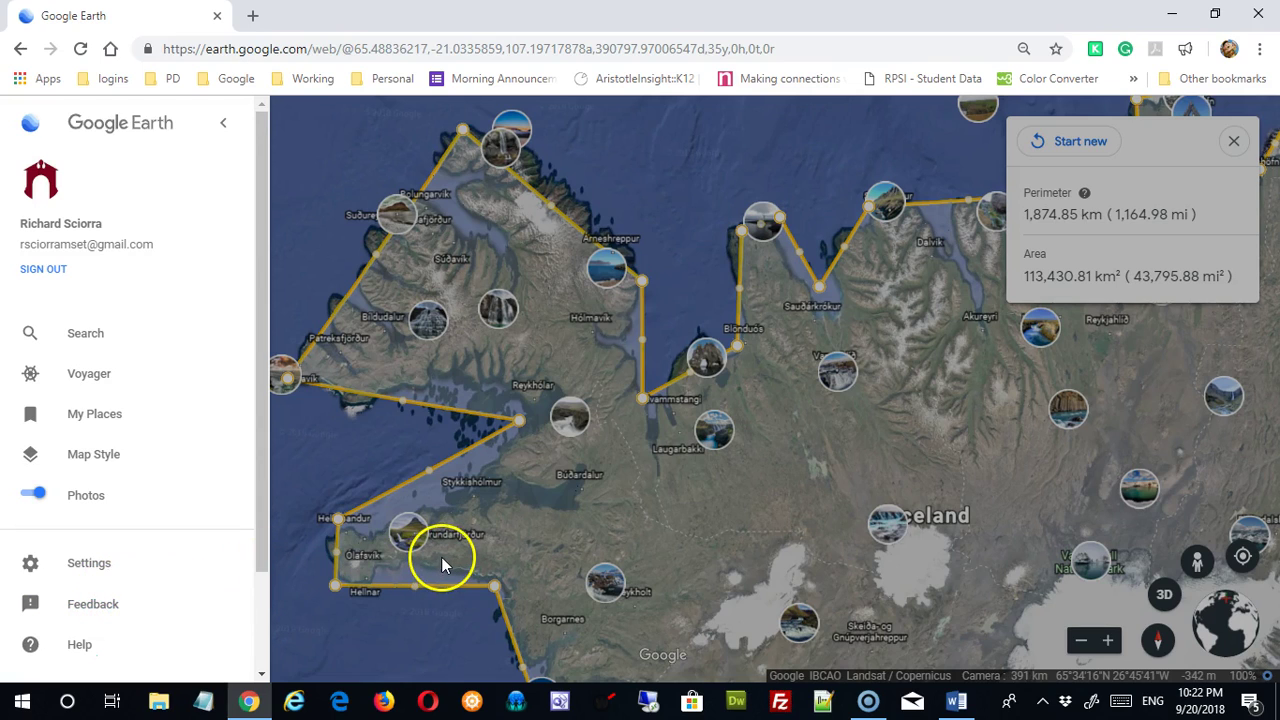
# - Dismiss the side menu and examine the photo thumbnails around Iceland and across the wider globe
pyautogui.click(385, 445)
pyautogui.scroll(3, 404, 472)
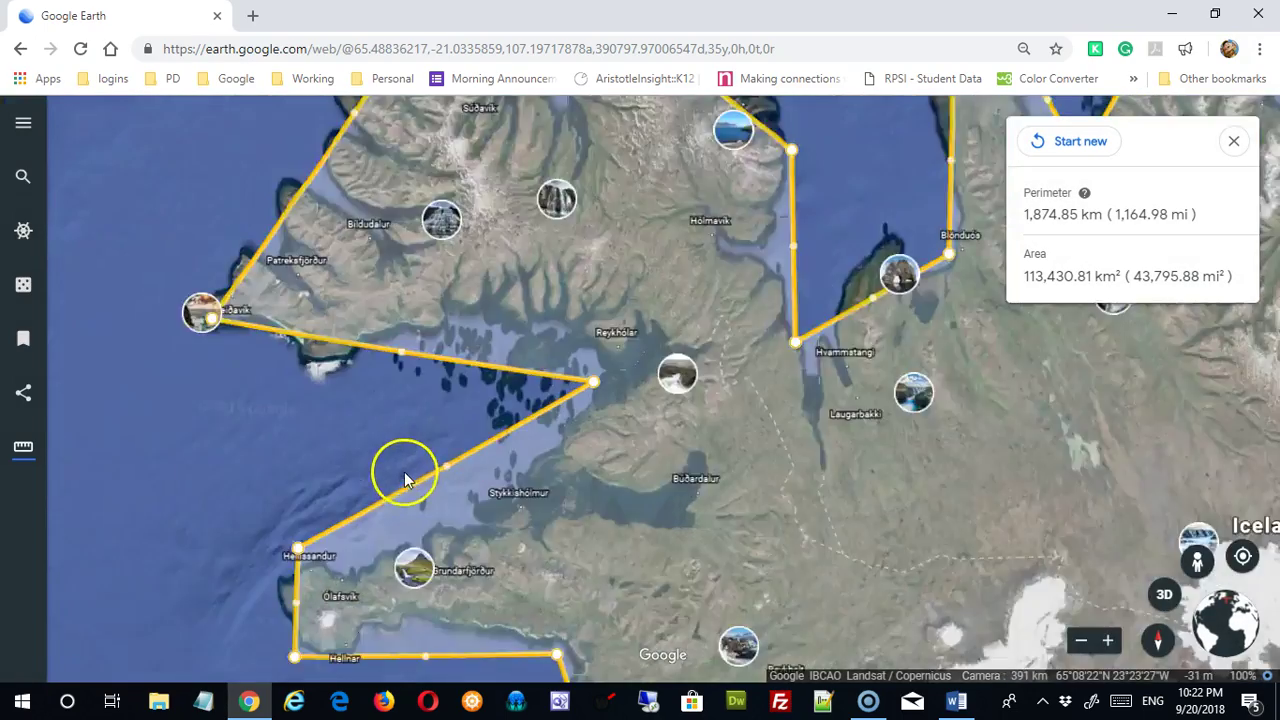
pyautogui.scroll(-8, 406, 483)
pyautogui.scroll(-5, 407, 487)
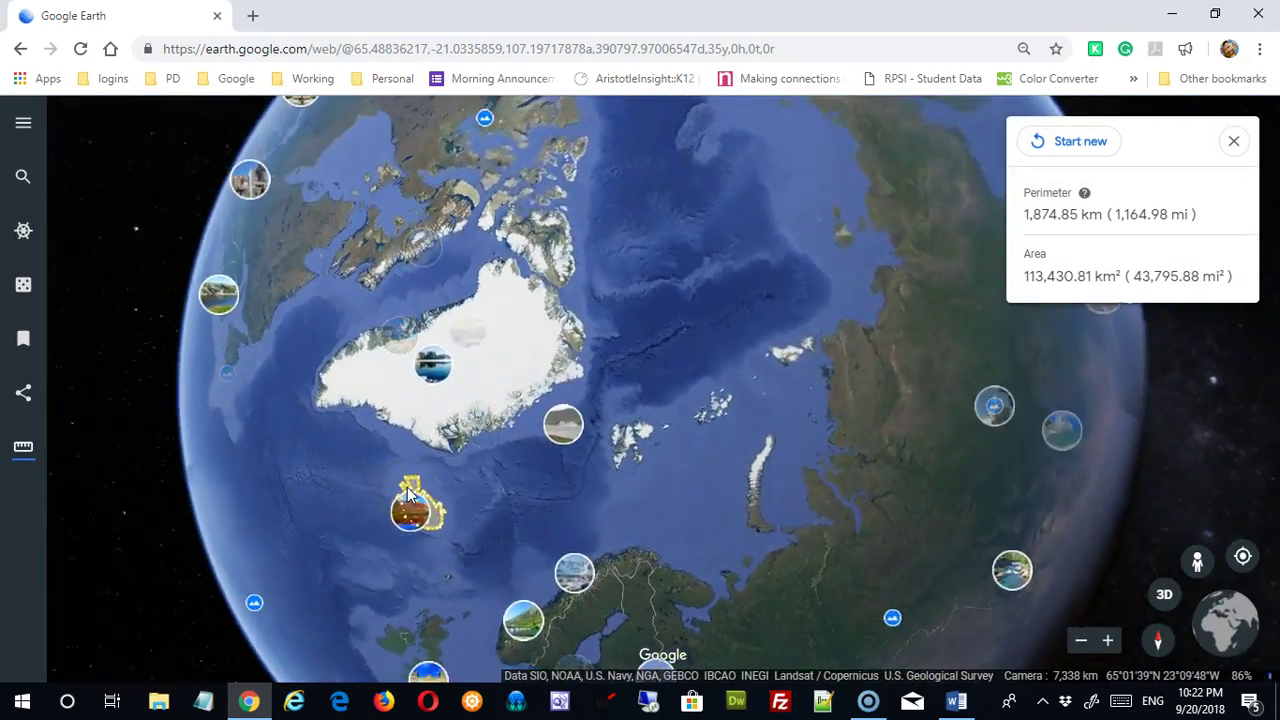
pyautogui.moveTo(491, 491); pyautogui.dragTo(642, 472)
pyautogui.scroll(3, 543, 463)
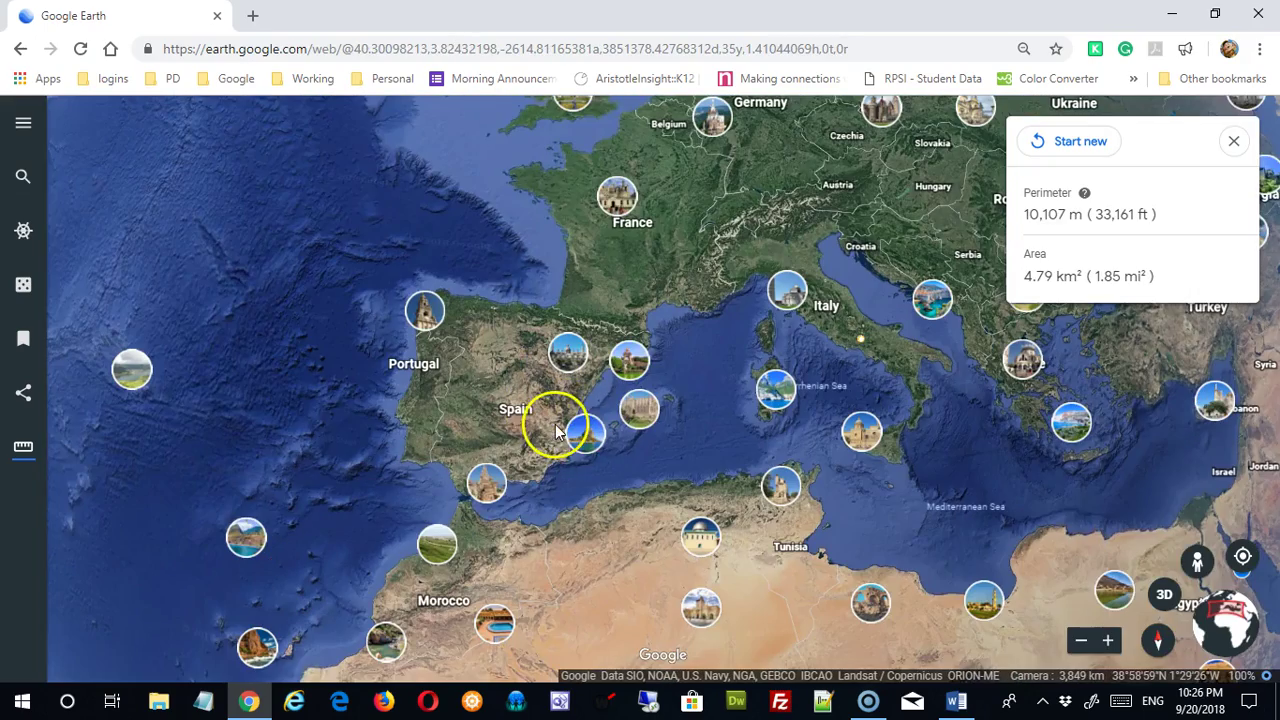
# - Examine the photo thumbnails over southern Spain and close the area measurement
pyautogui.scroll(-3, 572, 485)
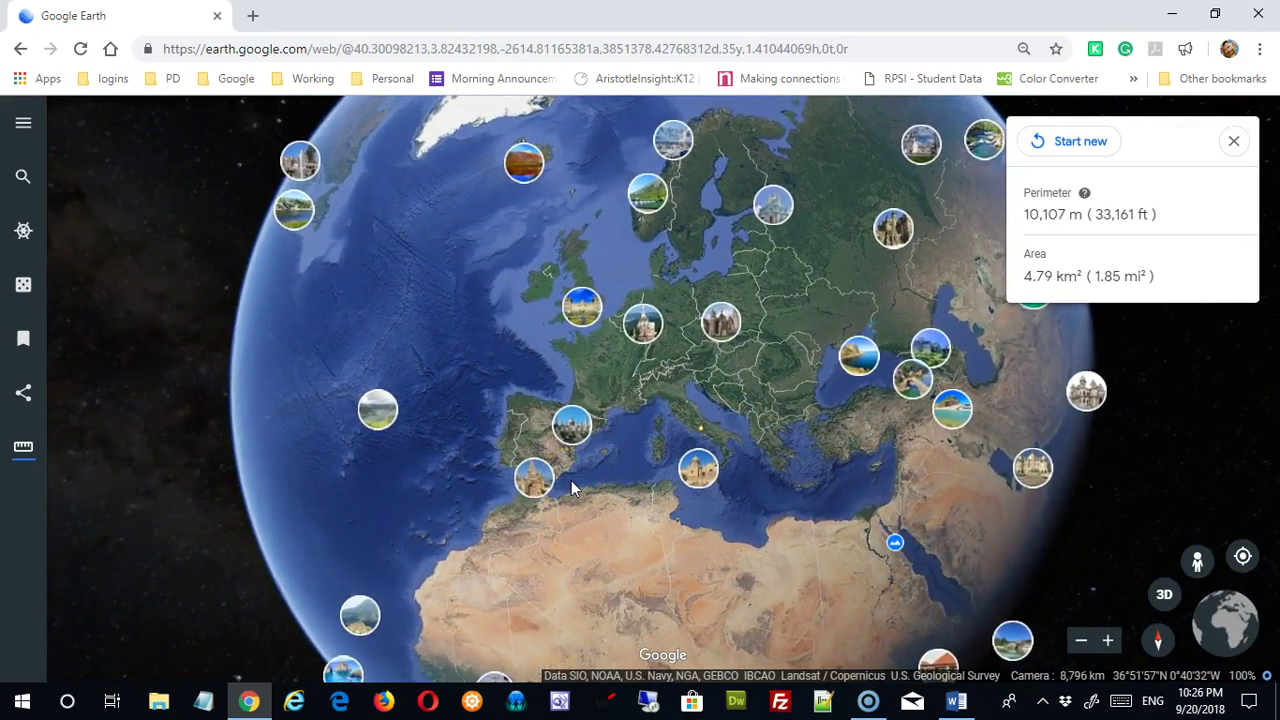
pyautogui.scroll(5, 572, 478)
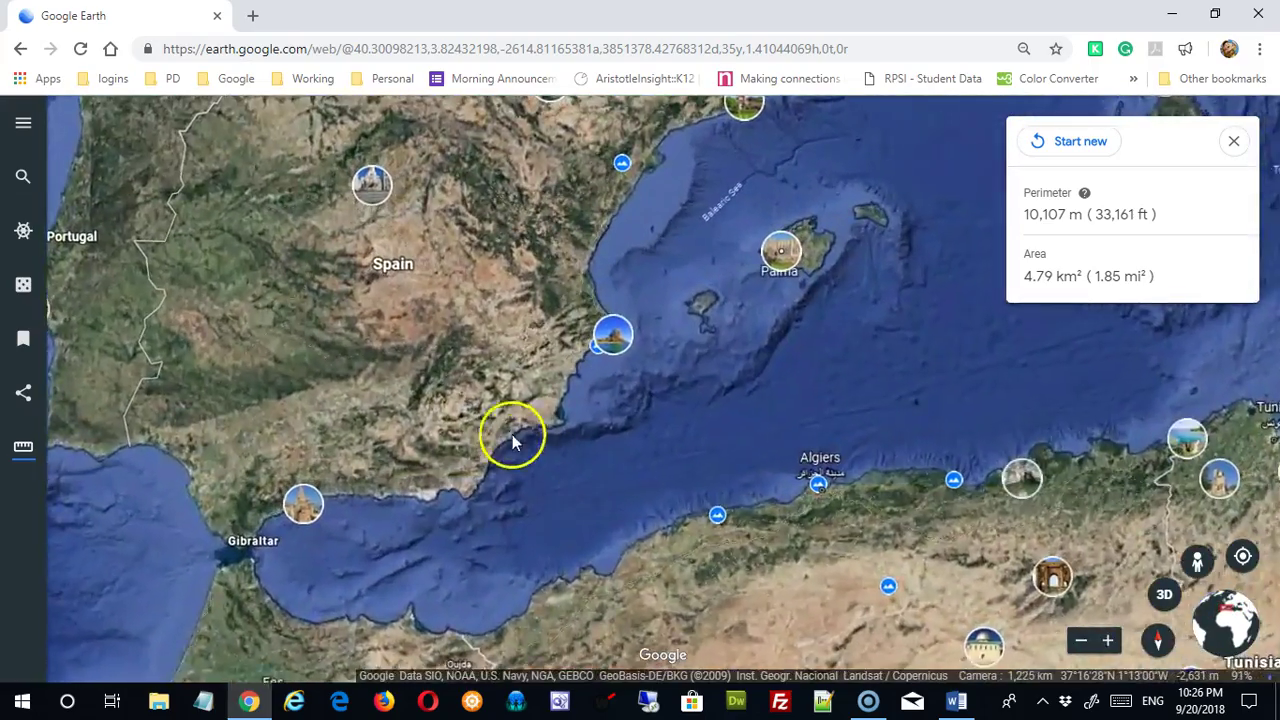
pyautogui.moveTo(509, 434); pyautogui.dragTo(621, 488)
pyautogui.scroll(5, 621, 488)
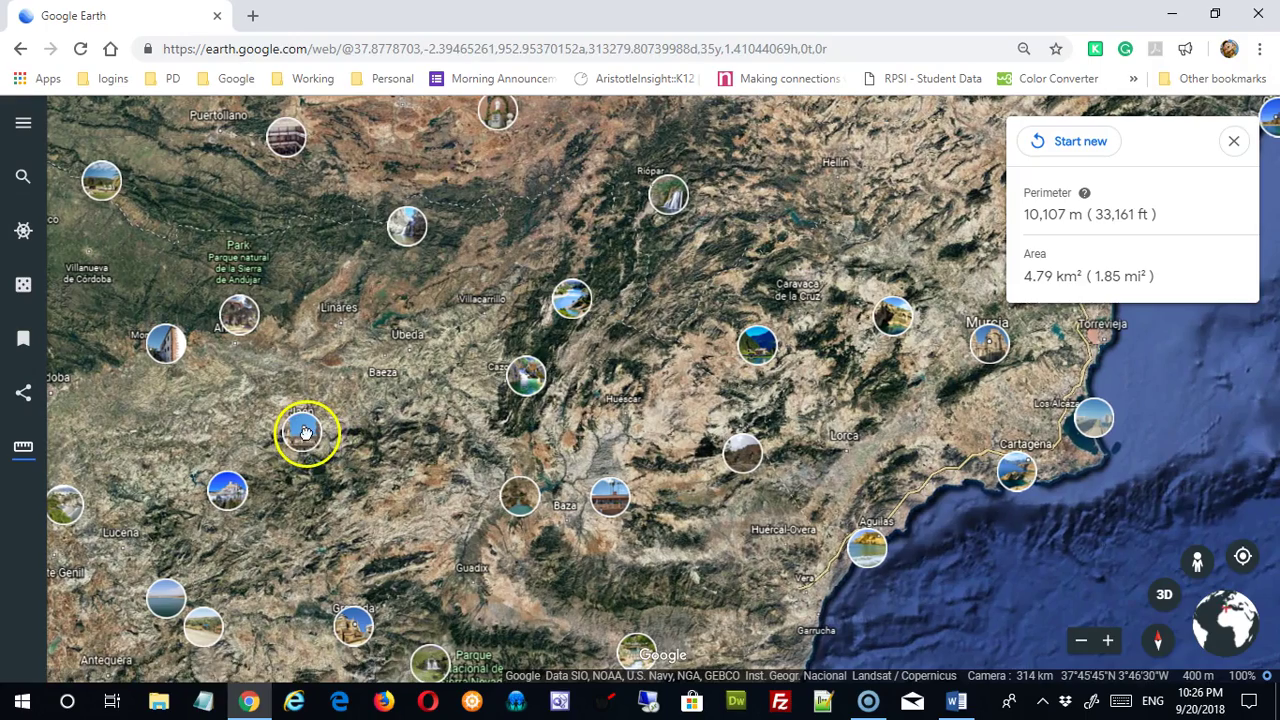
pyautogui.scroll(5, 305, 435)
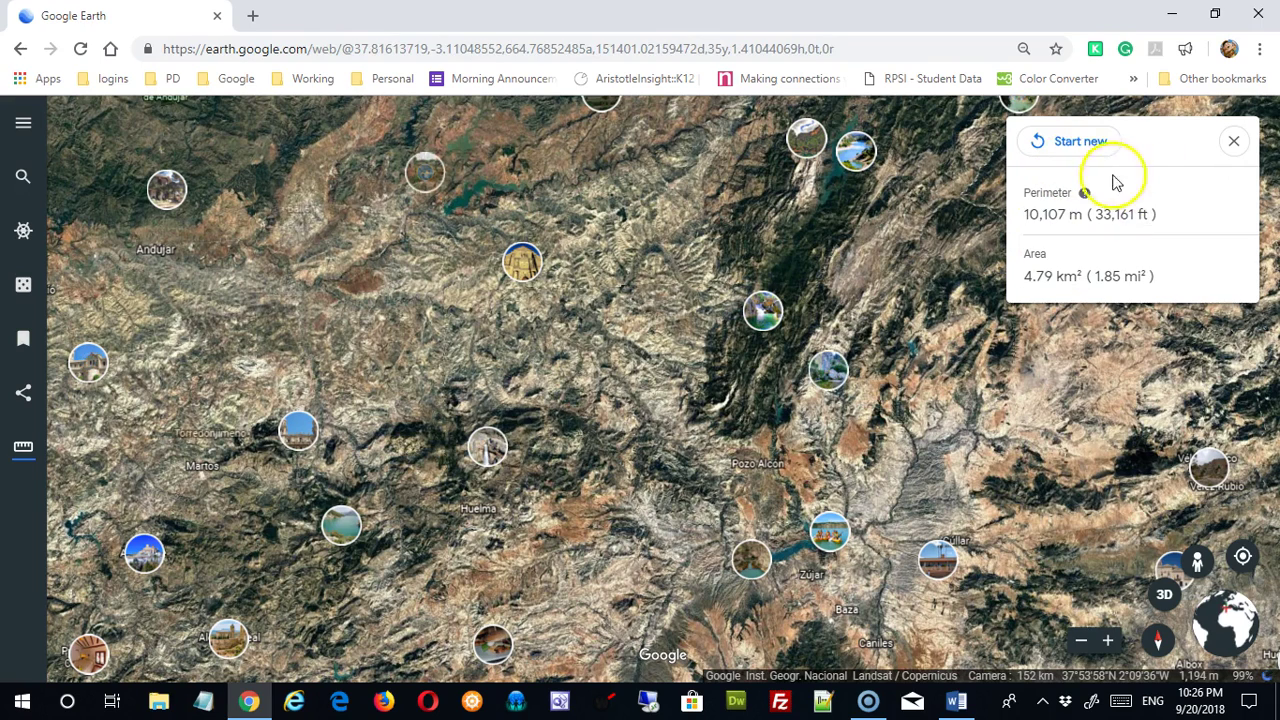
pyautogui.click(1234, 142)
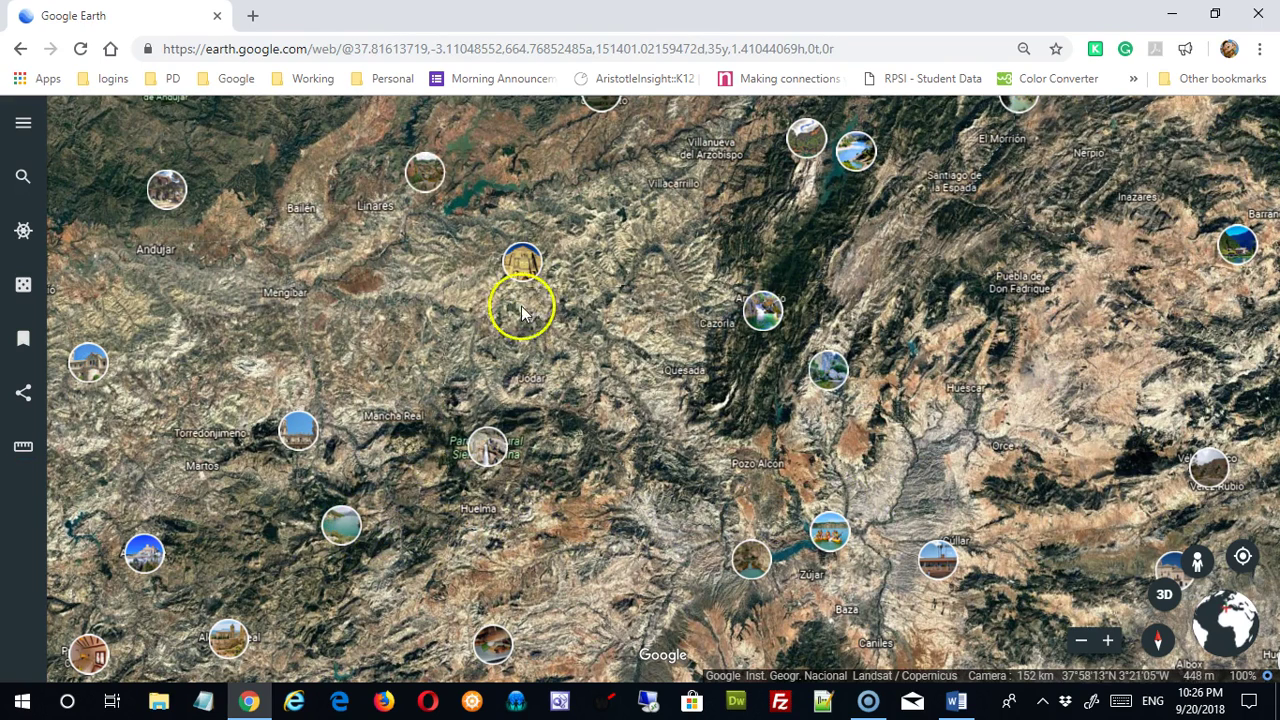
# - Open the photo thumbnail near Torredonjimeno, browse its gallery up to photo 12 and return to the map
pyautogui.moveTo(411, 535); pyautogui.dragTo(534, 394)
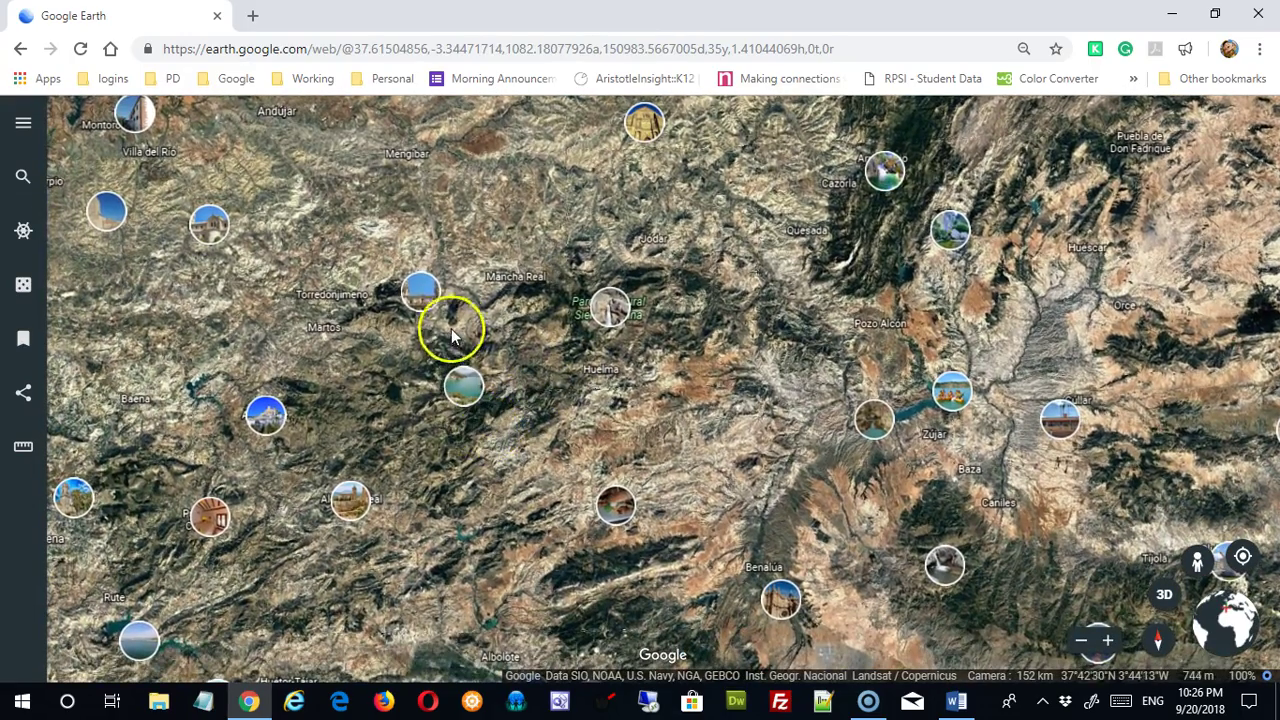
pyautogui.click(416, 288)
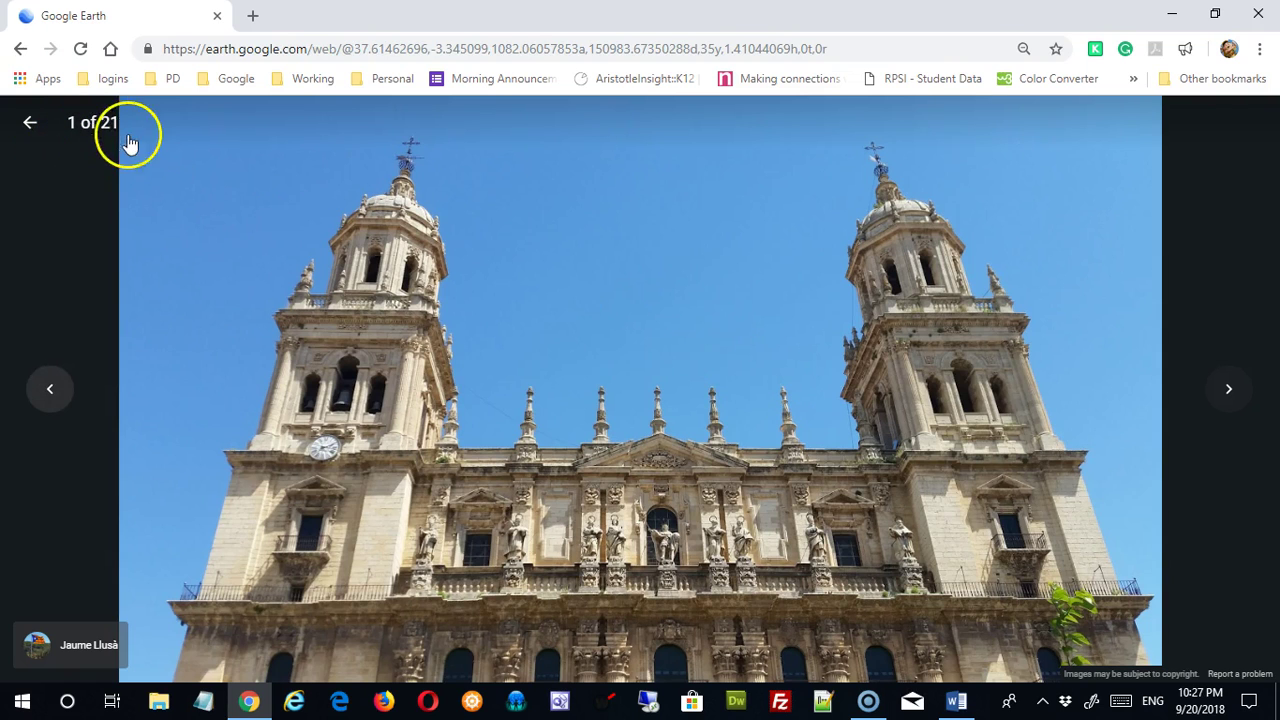
pyautogui.click(1232, 391)
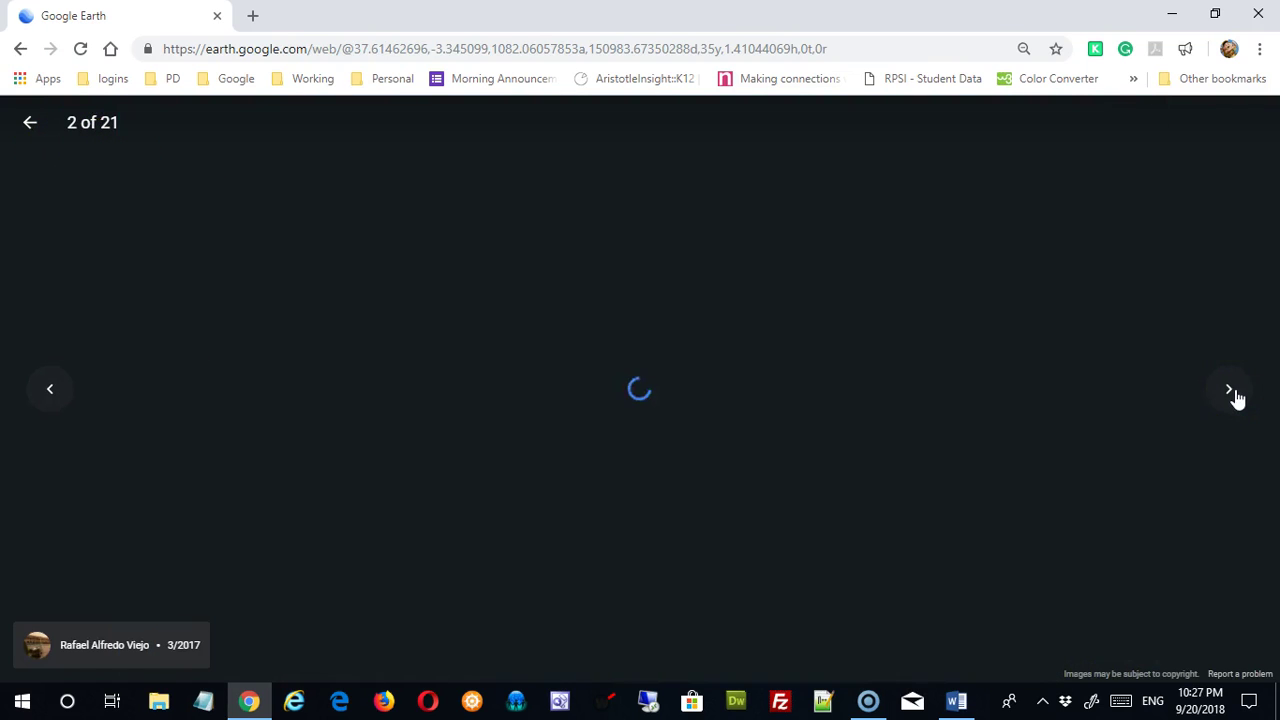
pyautogui.click(1234, 394)
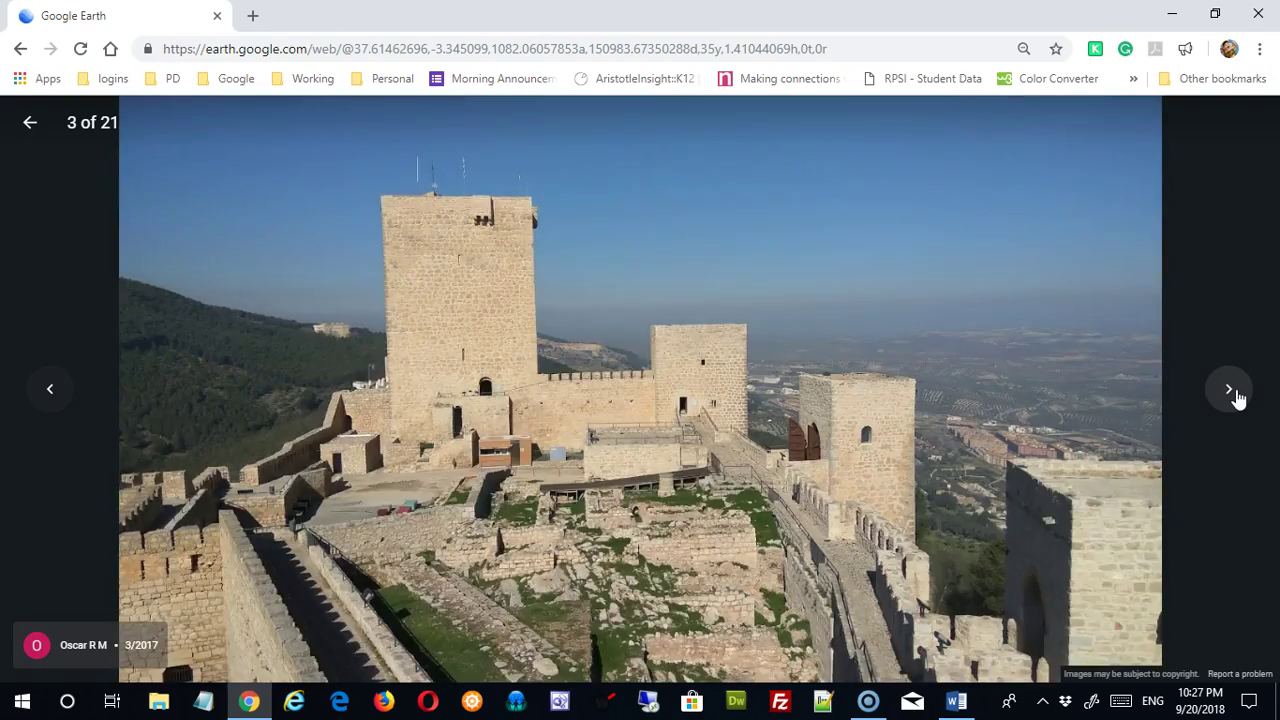
pyautogui.click(1237, 397)
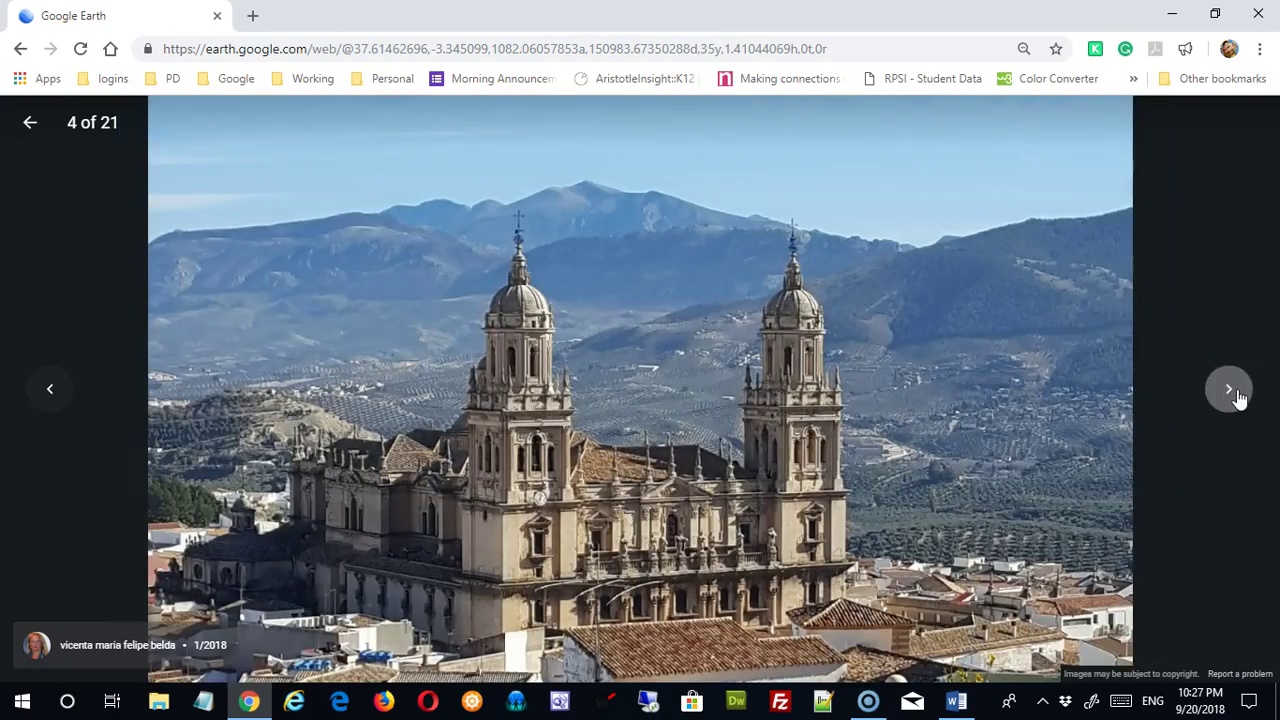
pyautogui.click(1237, 397)
pyautogui.click(1237, 397)
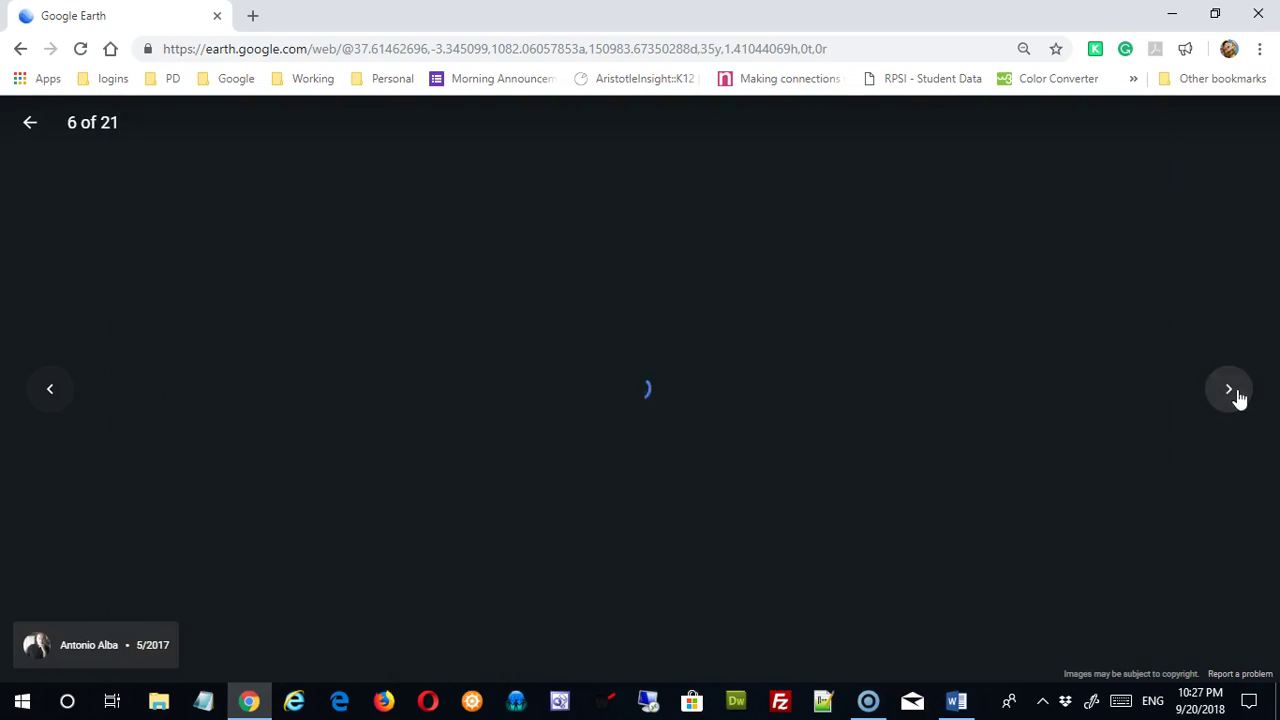
pyautogui.click(1237, 397)
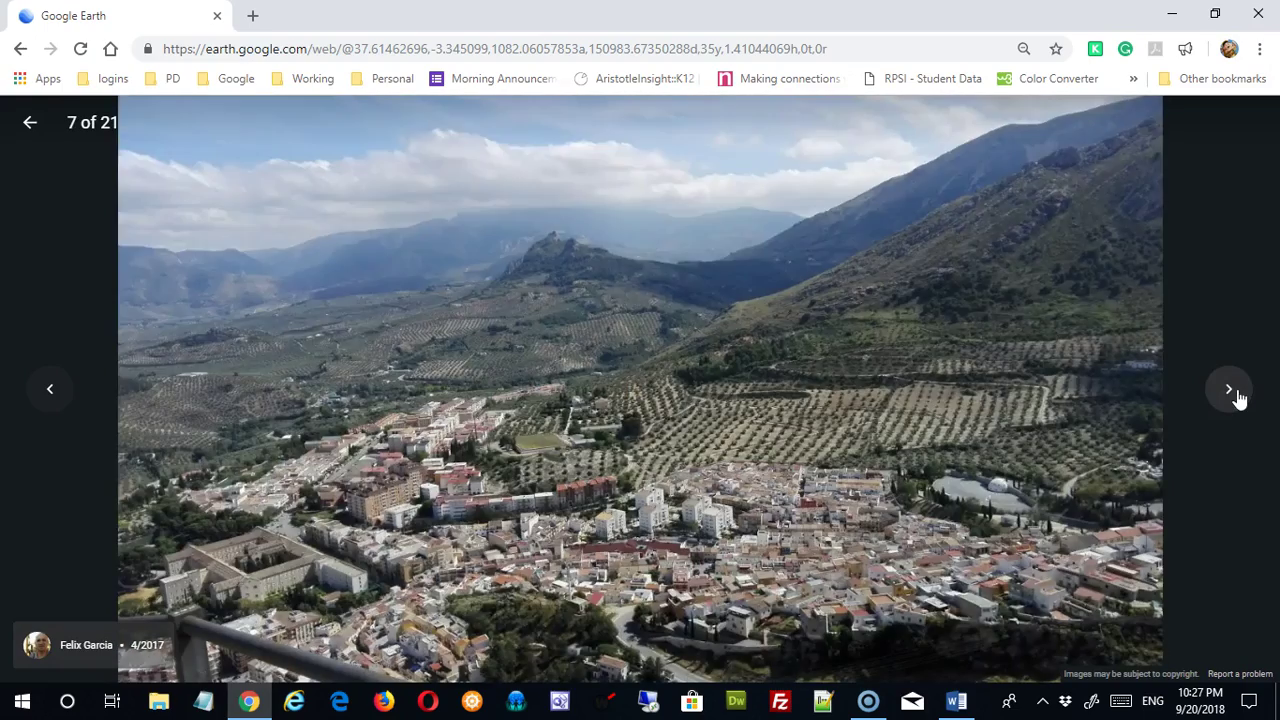
pyautogui.click(1237, 397)
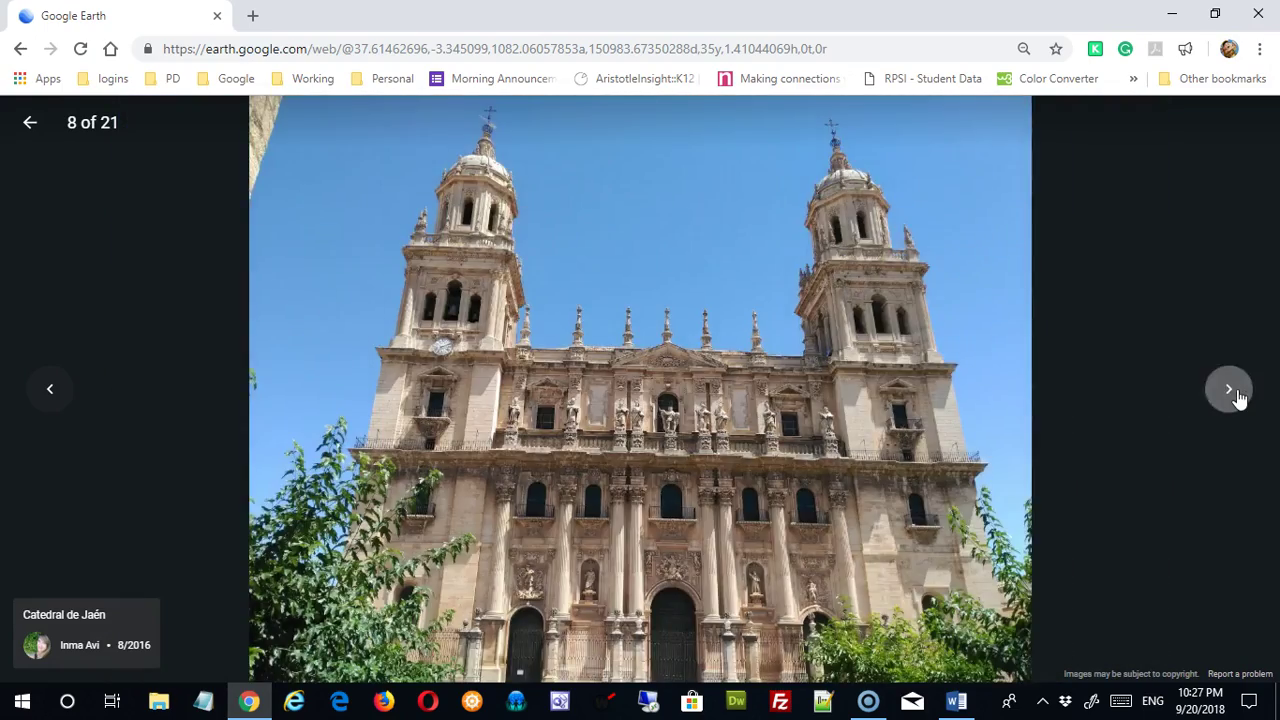
pyautogui.click(1237, 397)
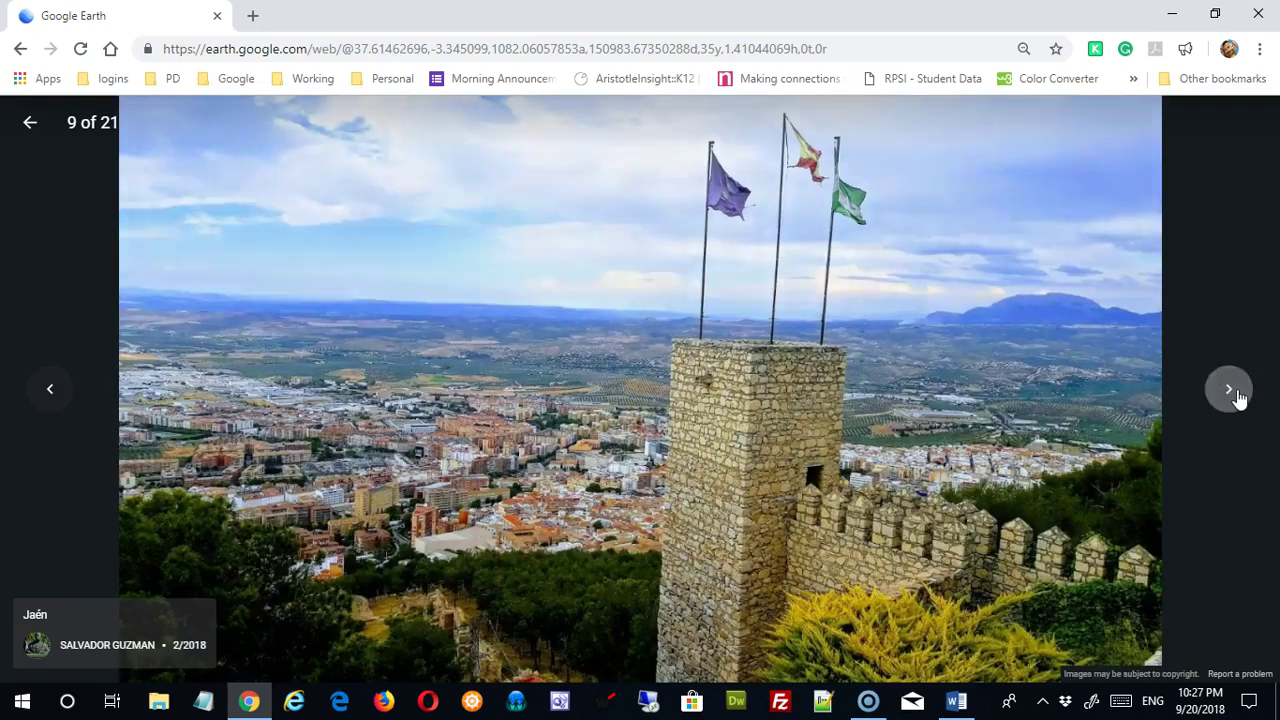
pyautogui.click(1237, 397)
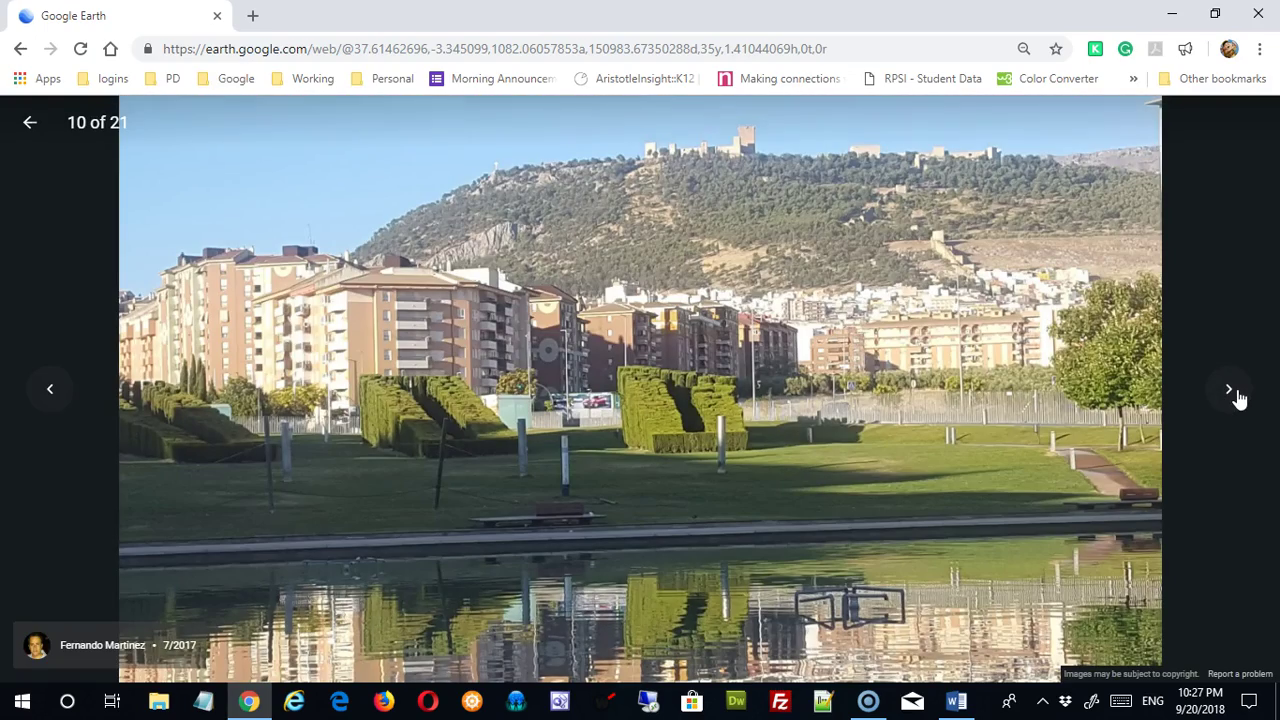
pyautogui.click(1237, 397)
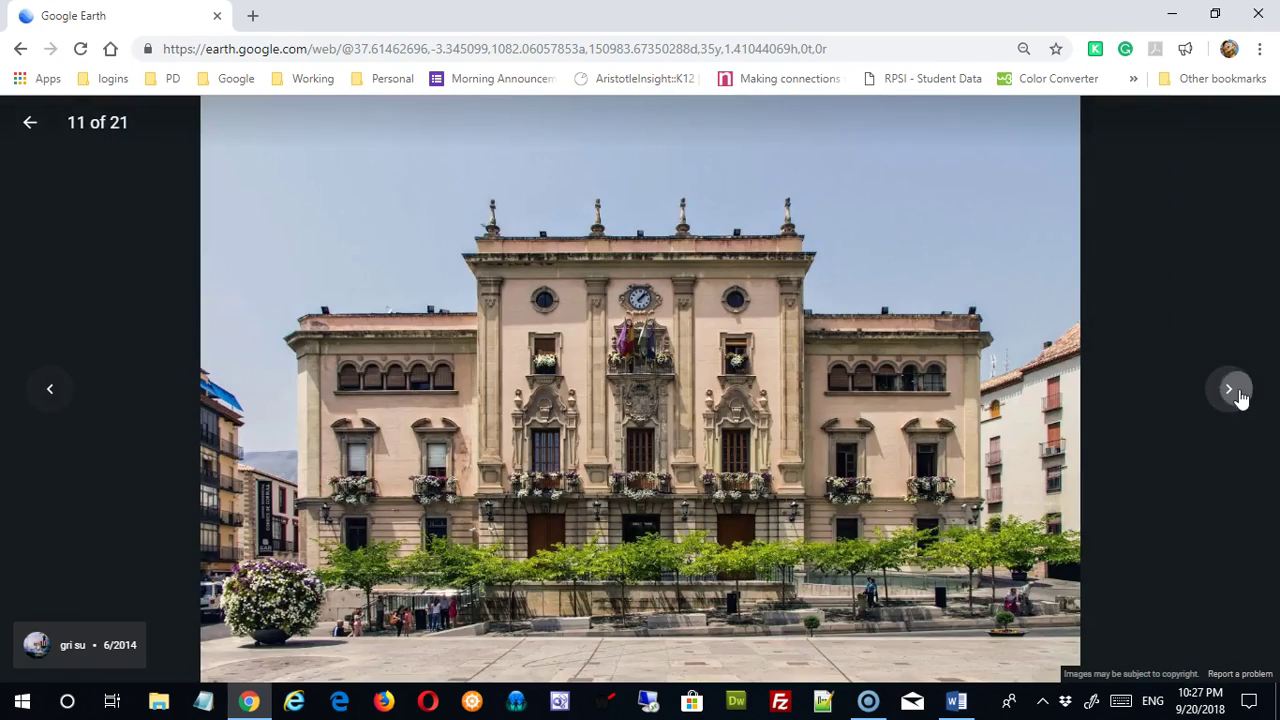
pyautogui.click(1237, 397)
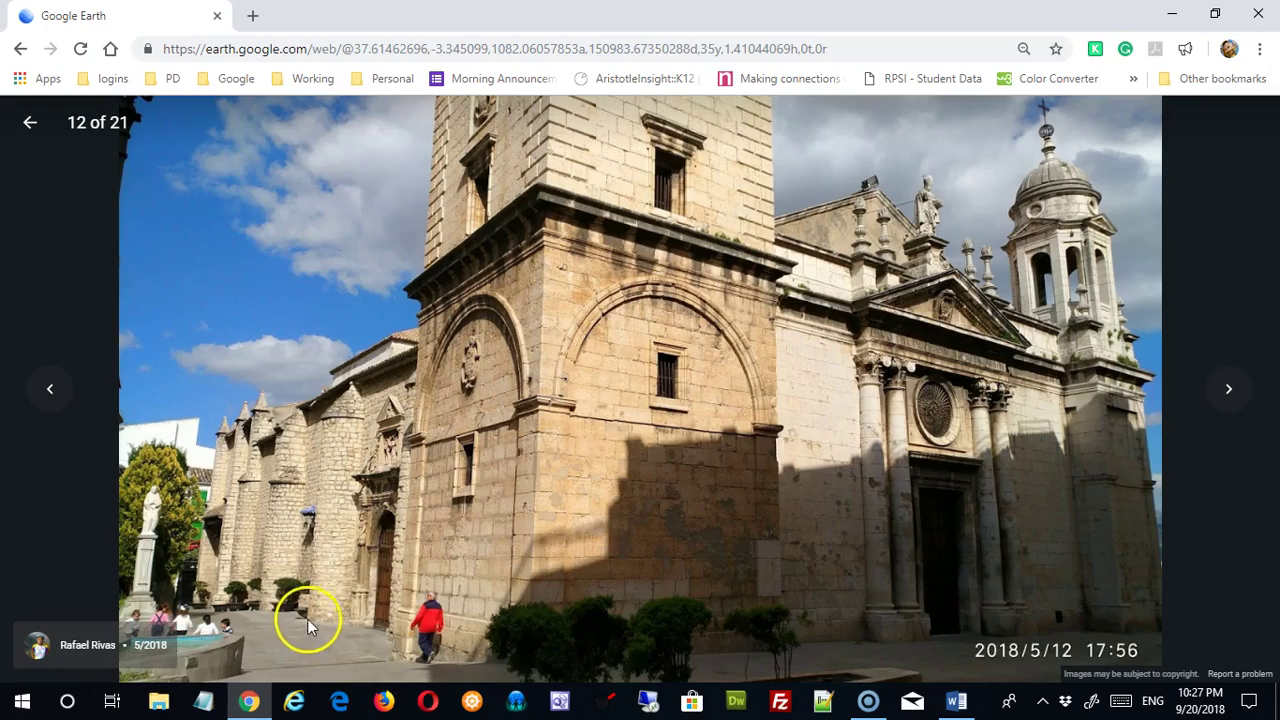
pyautogui.click(28, 124)
# - Open the settings from the map of Spain and Portugal and raise the fly animation speed slightly within Medium
pyautogui.scroll(-8, 502, 510)
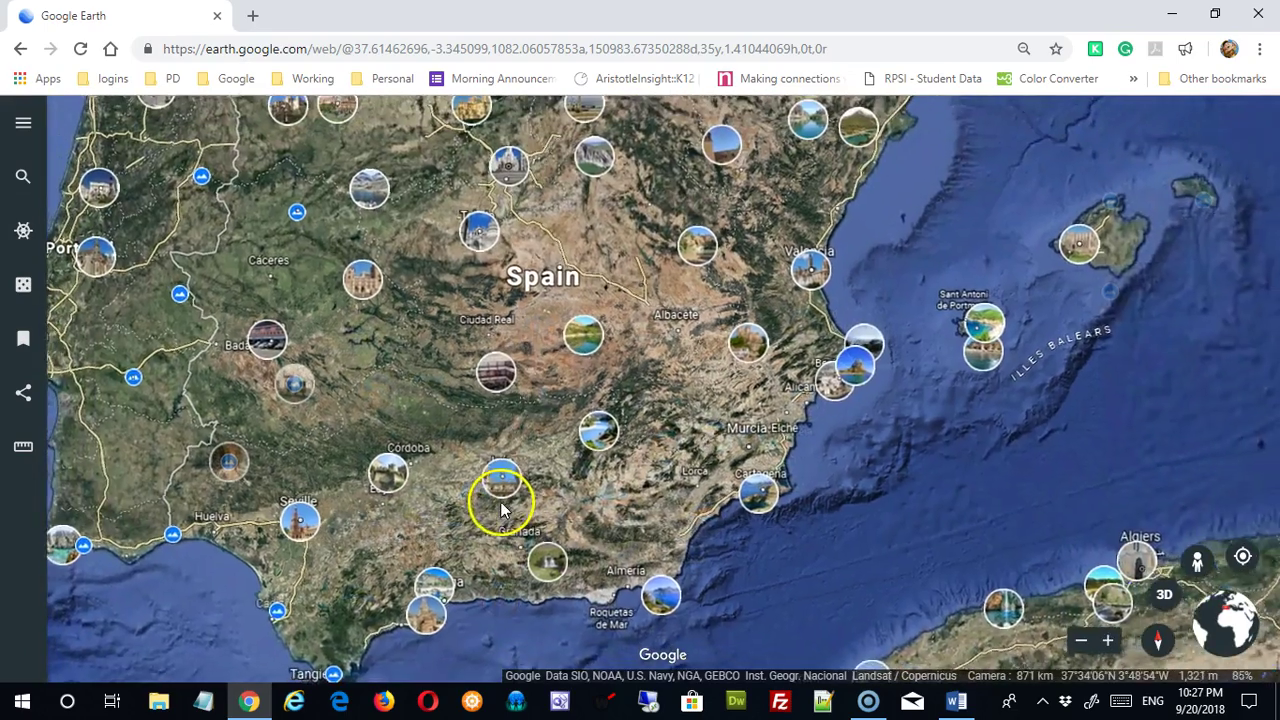
pyautogui.moveTo(502, 510); pyautogui.dragTo(794, 477)
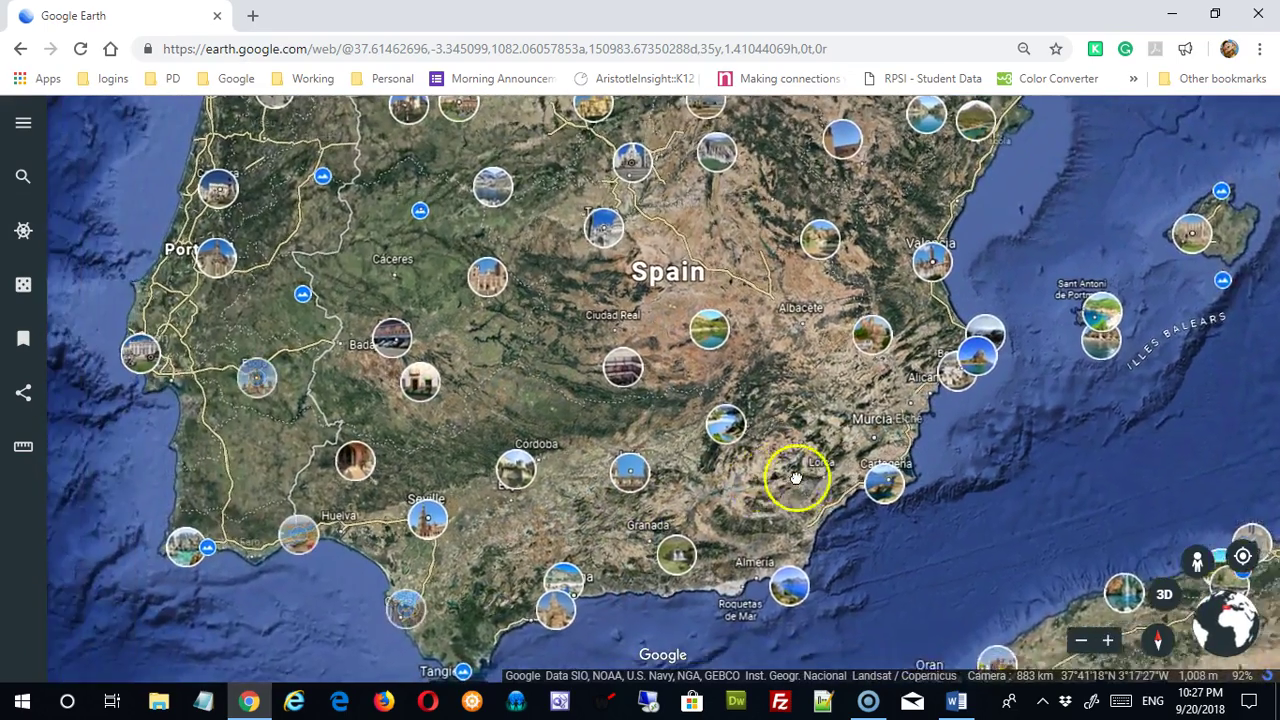
pyautogui.moveTo(631, 491); pyautogui.dragTo(650, 563)
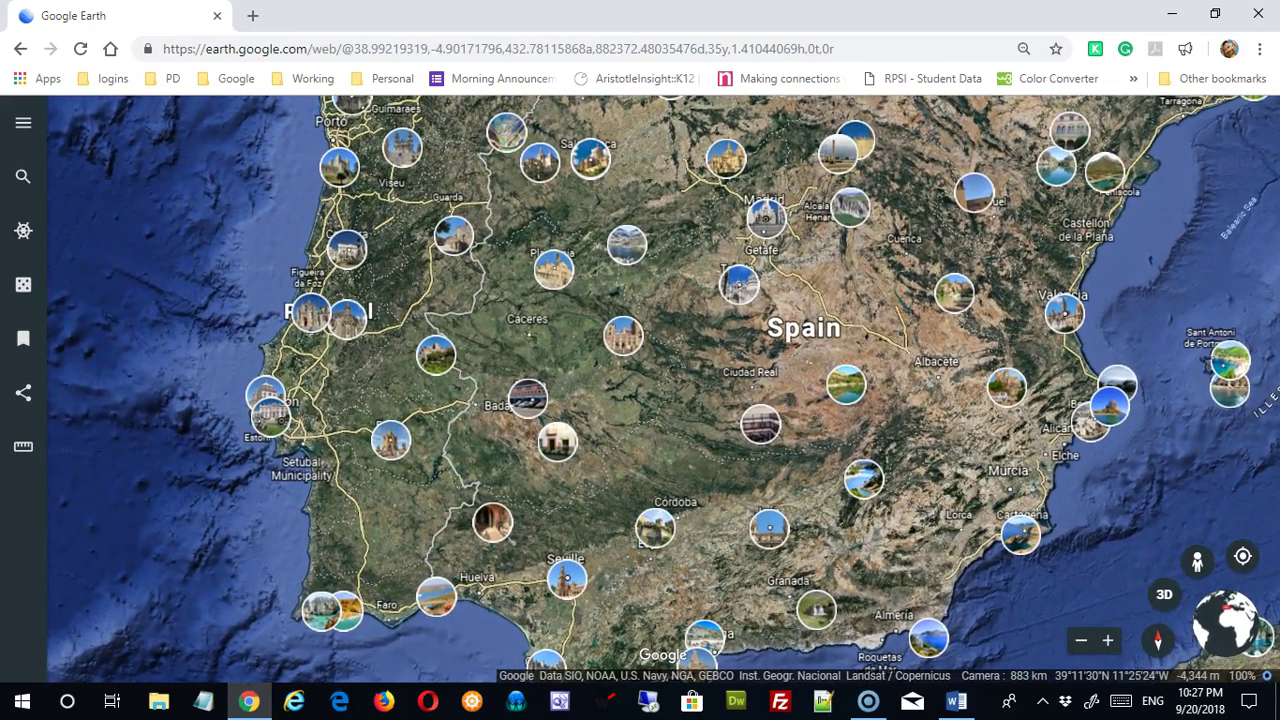
pyautogui.click(23, 128)
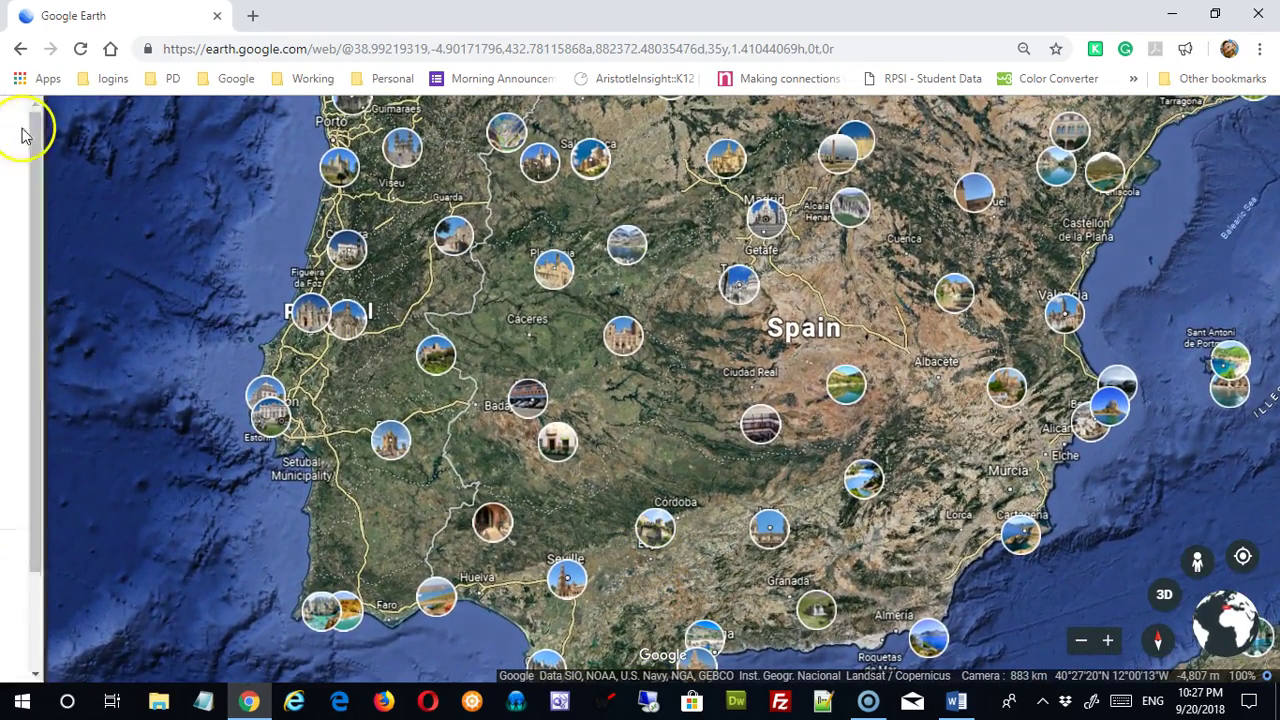
pyautogui.moveTo(257, 514); pyautogui.dragTo(251, 634)
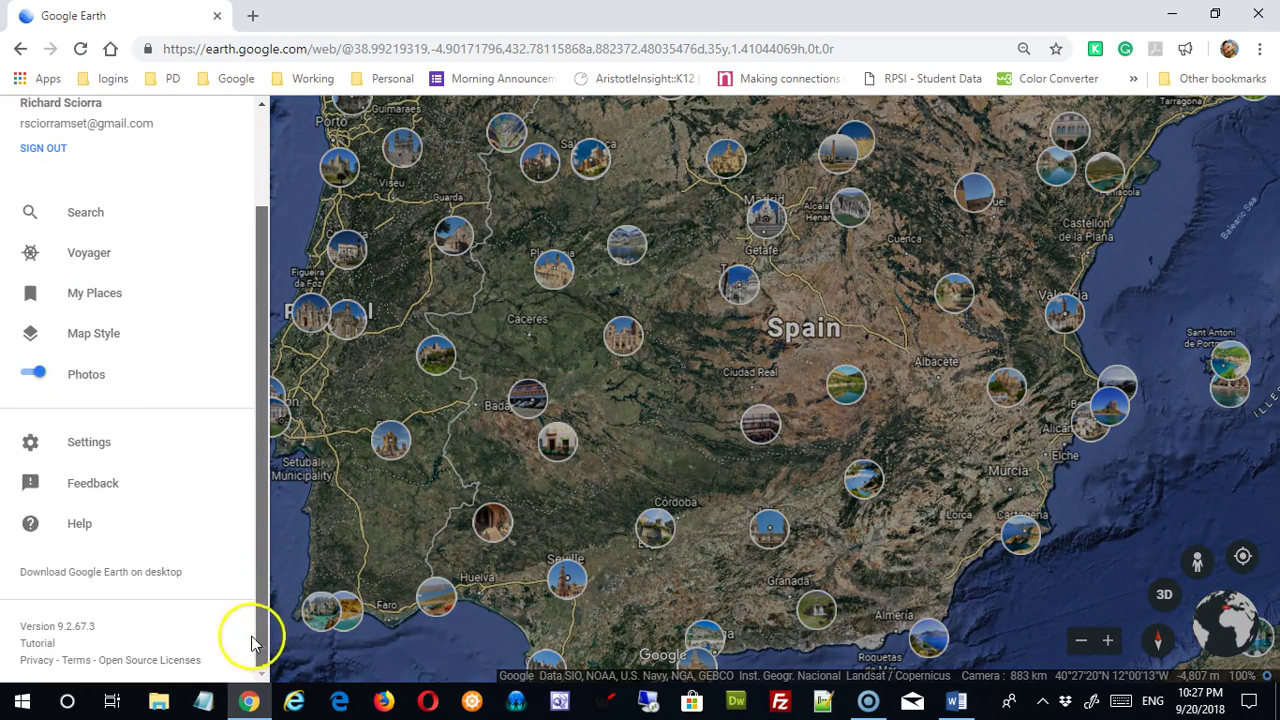
pyautogui.click(82, 447)
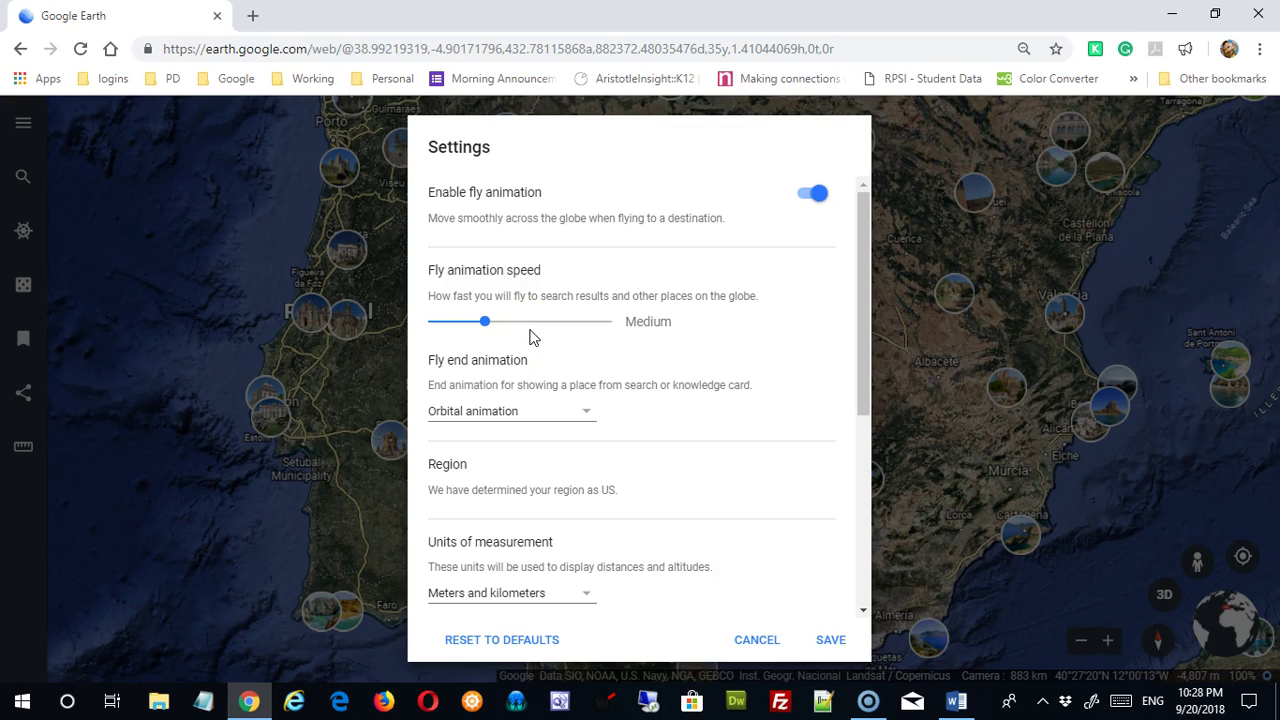
pyautogui.moveTo(485, 322)
pyautogui.mouseDown()
pyautogui.moveTo(546, 330)
pyautogui.moveTo(491, 329)
pyautogui.moveTo(500, 323)
pyautogui.mouseUp()
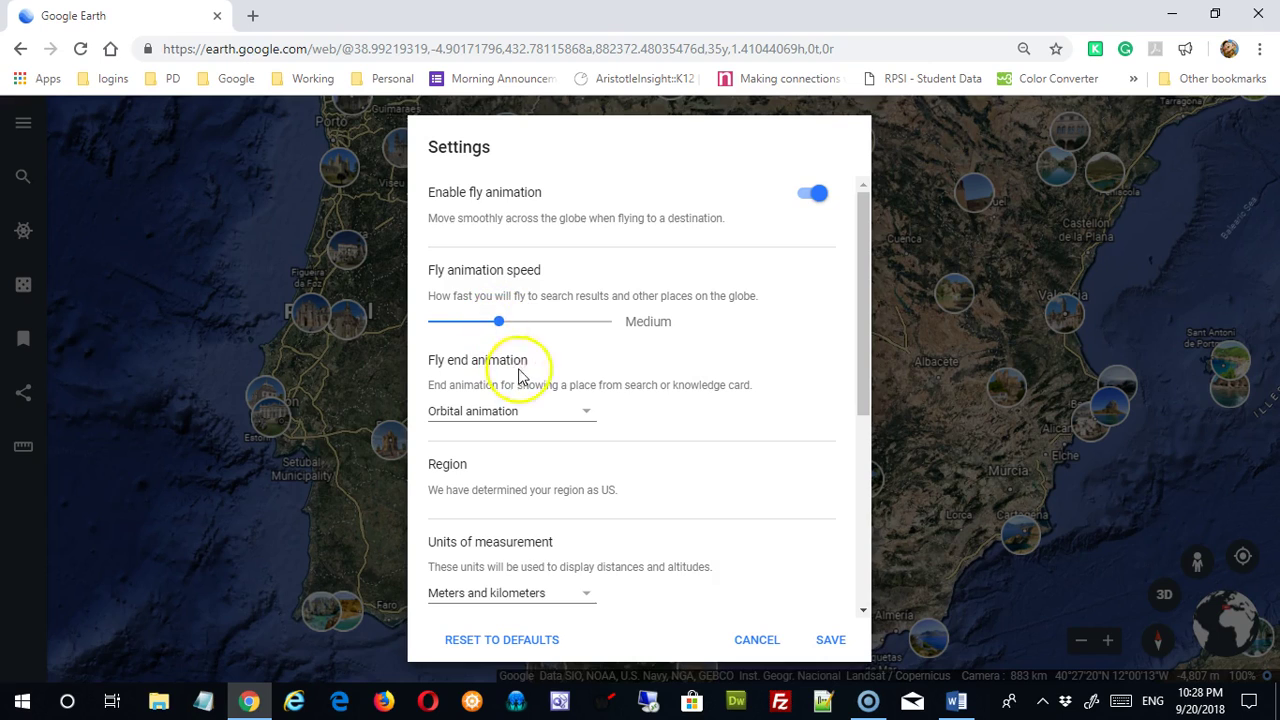
# - Review the available fly end animation options and keep Orbital animation selected
pyautogui.scroll(-1, 633, 402)
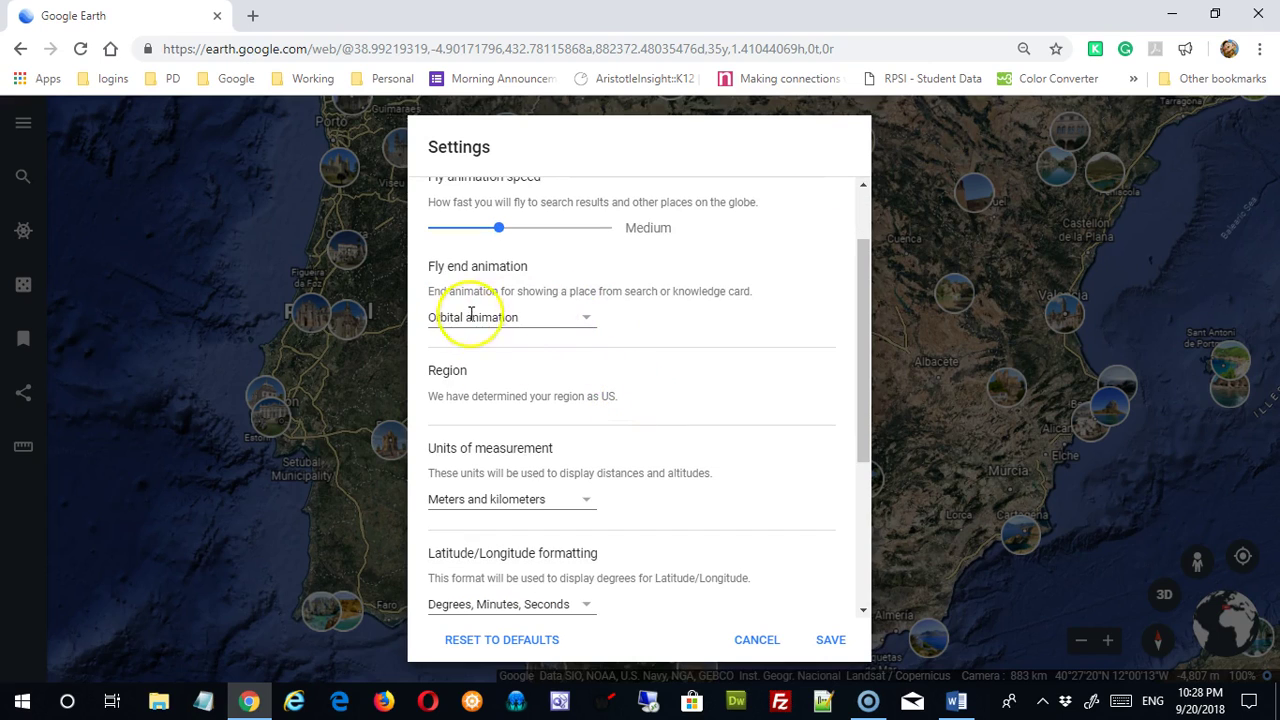
pyautogui.click(592, 326)
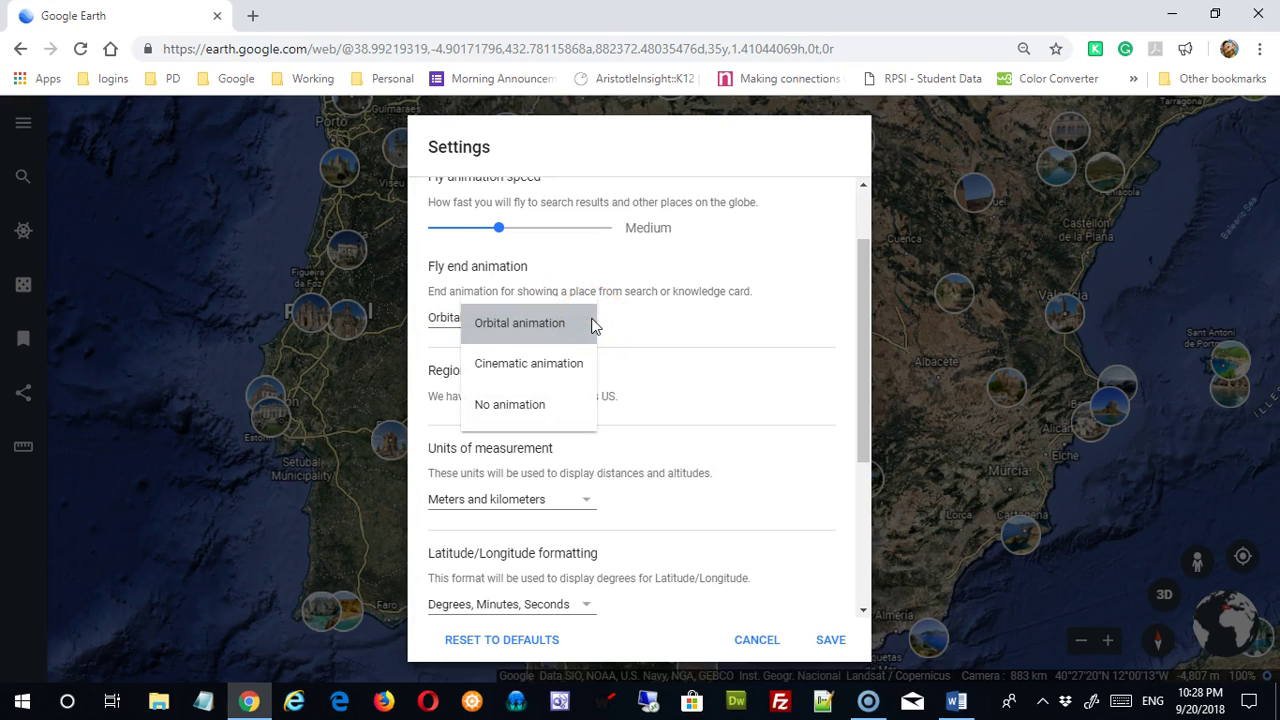
pyautogui.click(588, 323)
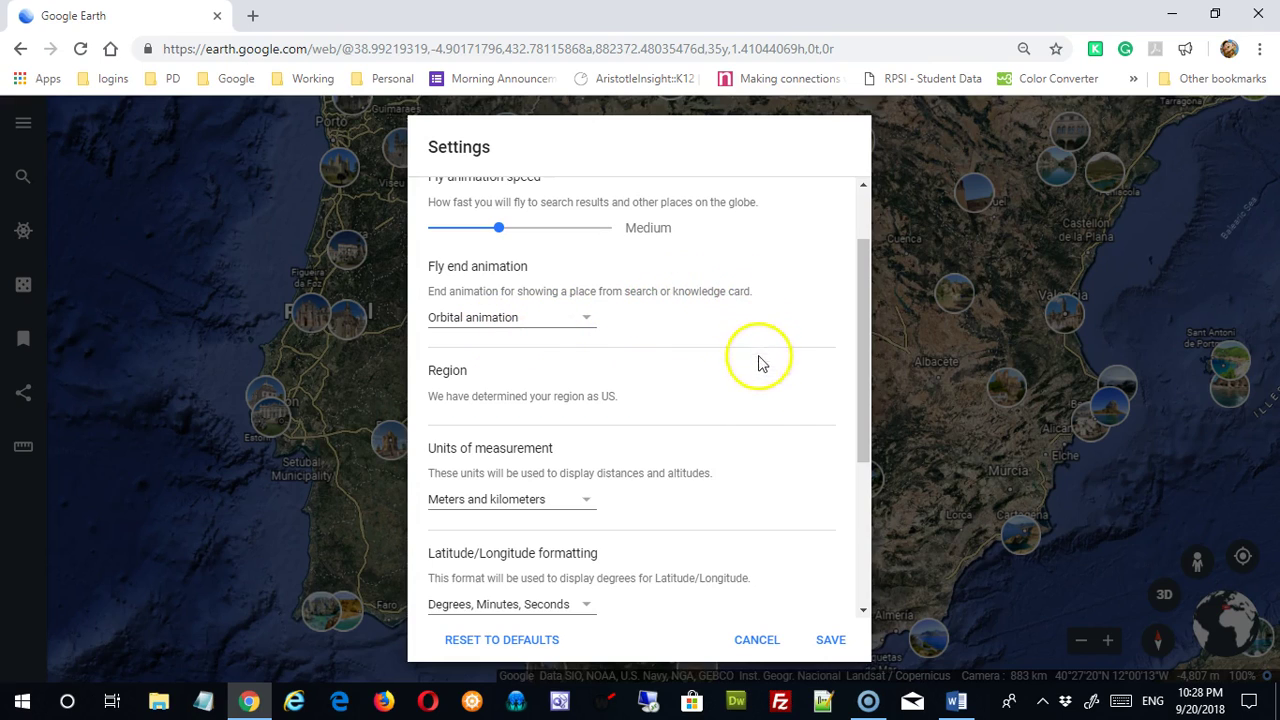
pyautogui.click(589, 324)
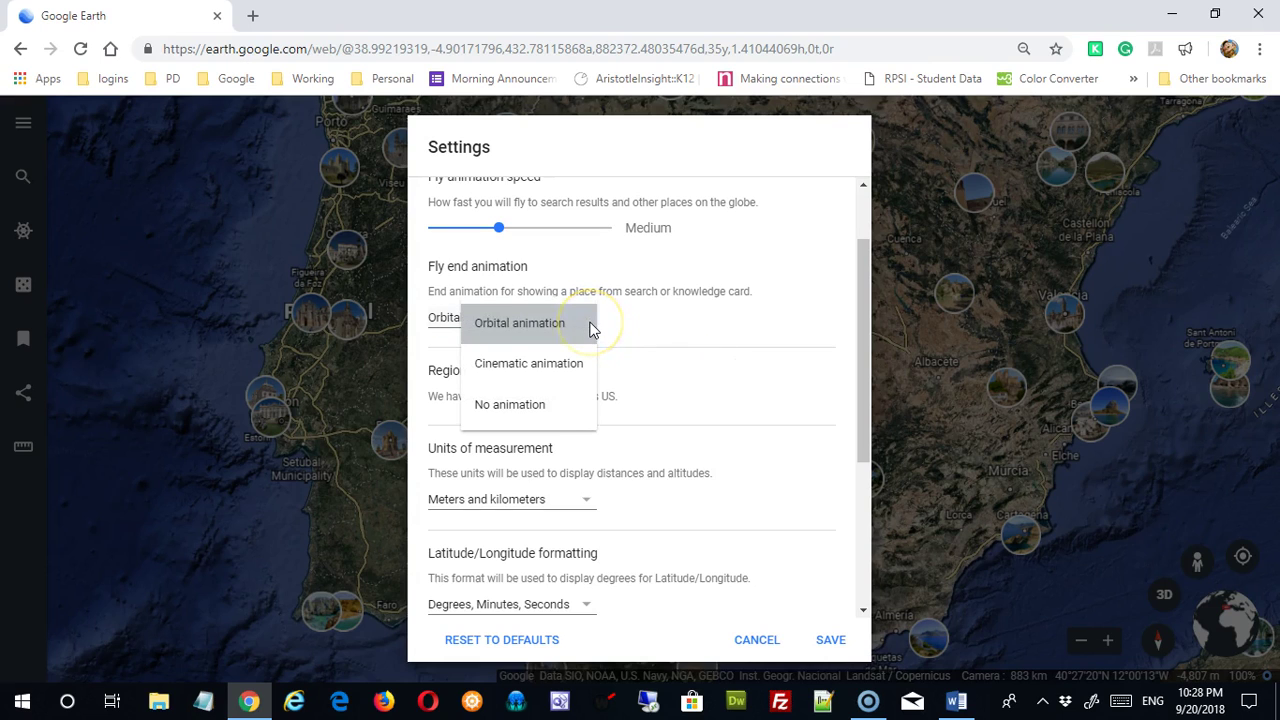
pyautogui.click(592, 330)
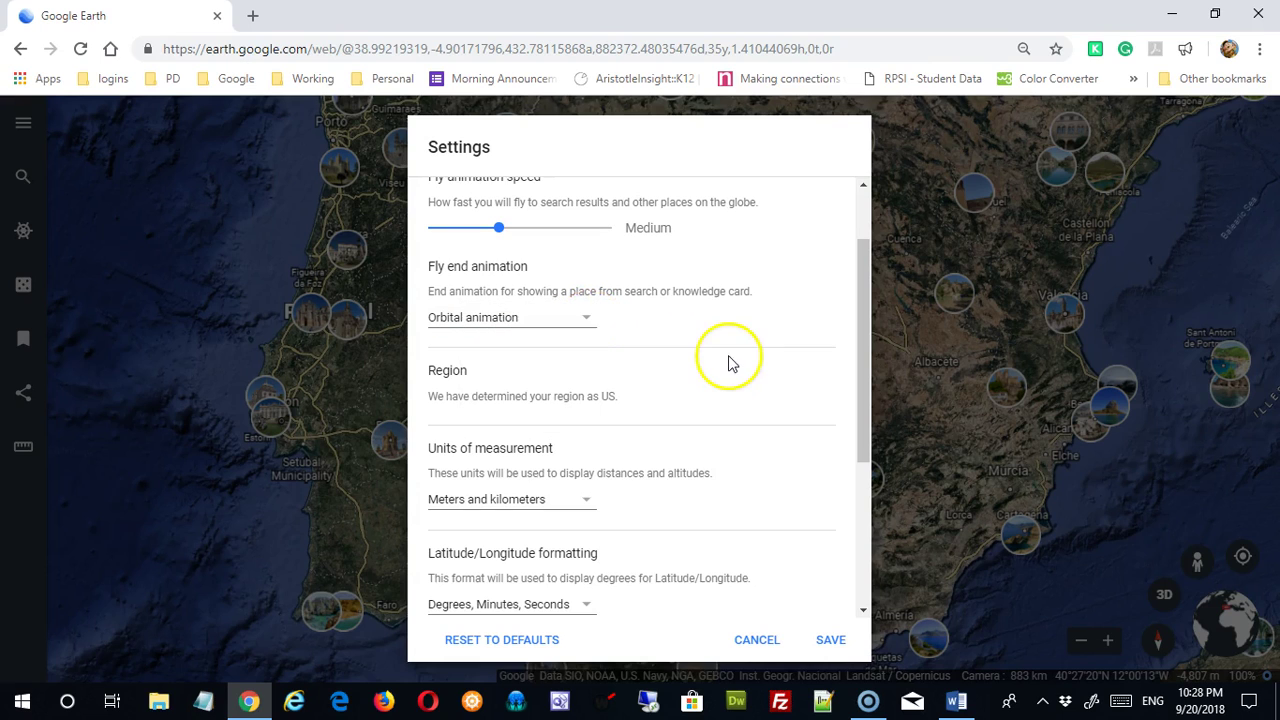
# - Review the available units of measurement and keep Meters and kilometers selected
pyautogui.scroll(-2, 729, 363)
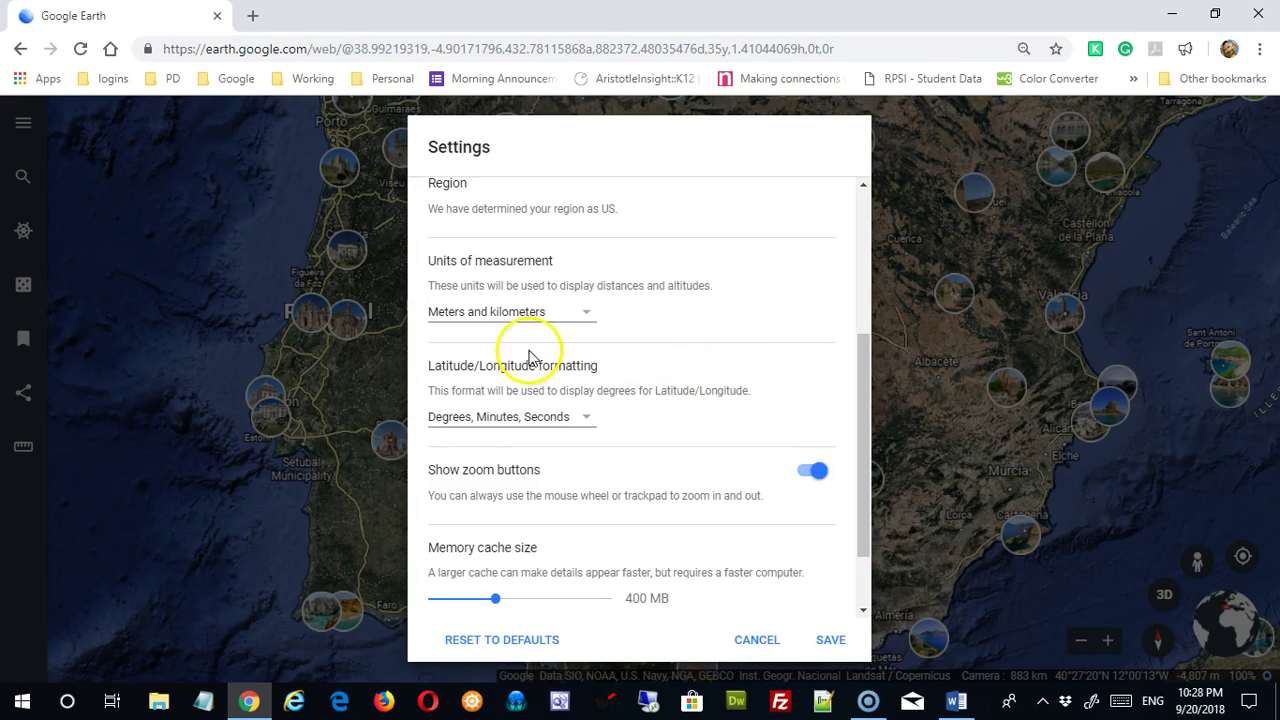
pyautogui.click(580, 316)
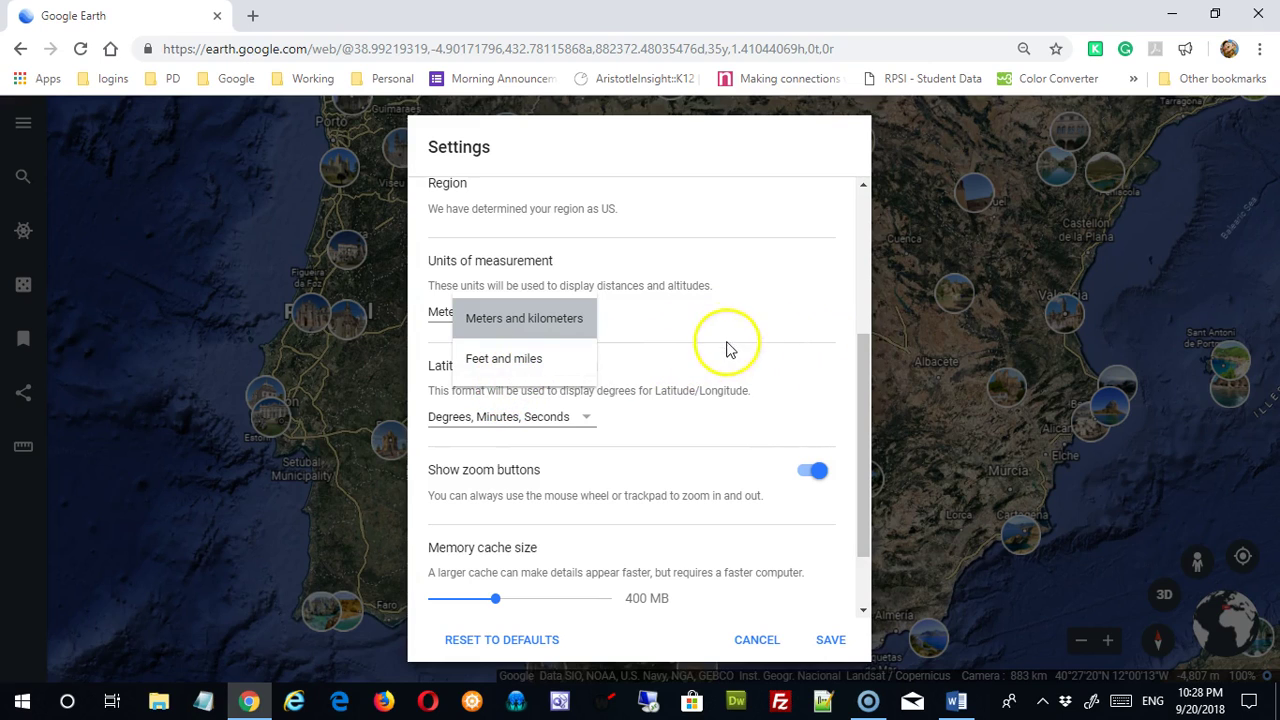
pyautogui.click(722, 344)
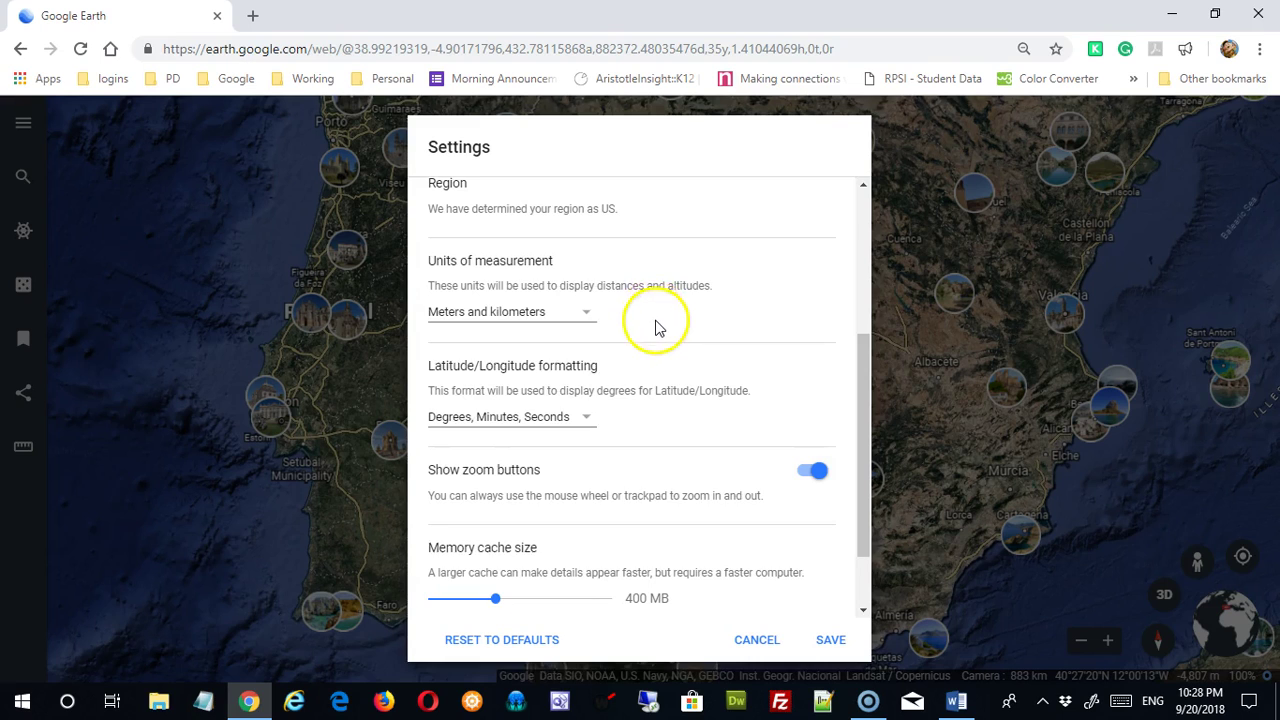
# - Review the latitude/longitude formatting options, keep Degrees, Minutes, Seconds, and close the settings without saving
pyautogui.scroll(-1, 655, 328)
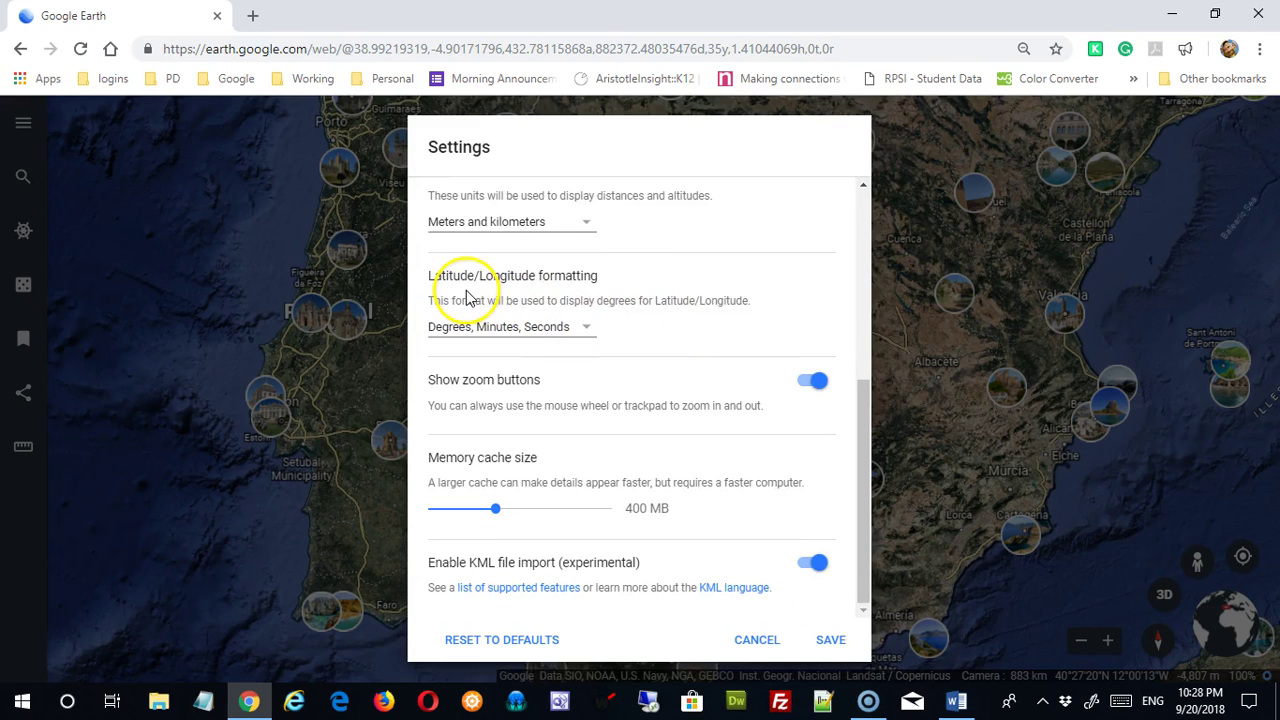
pyautogui.click(587, 332)
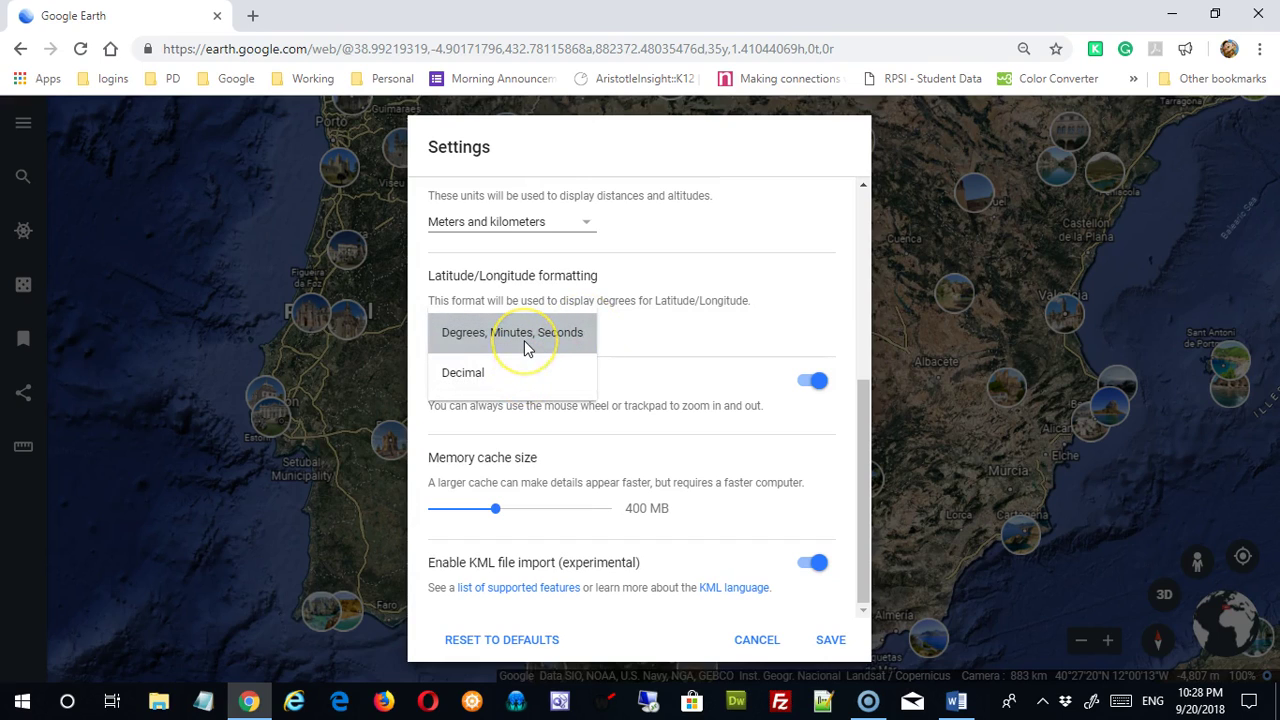
pyautogui.click(524, 340)
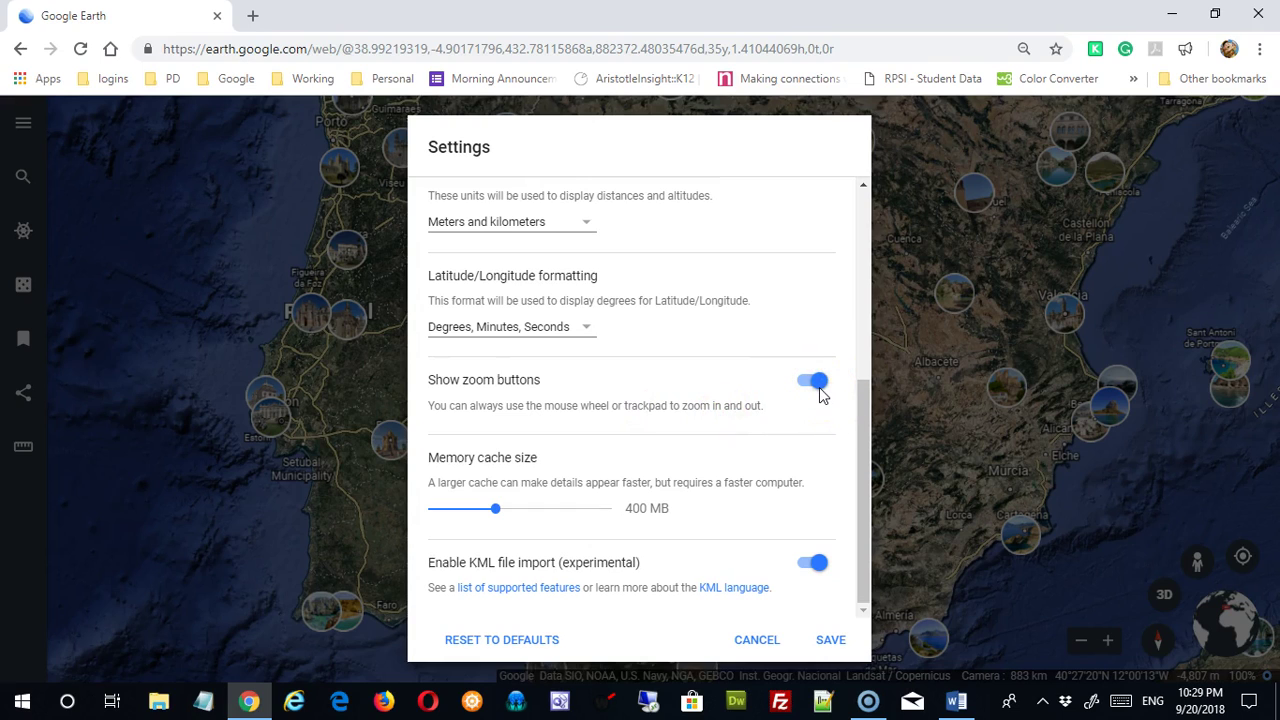
pyautogui.click(726, 466)
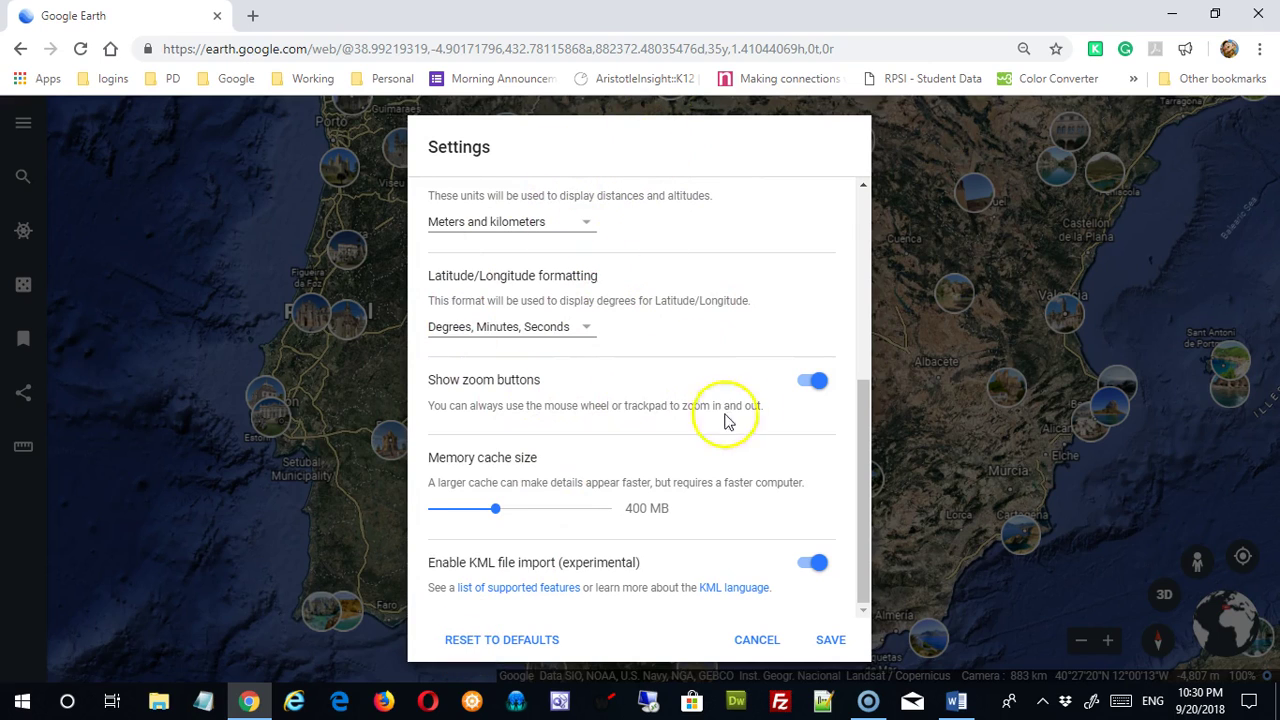
pyautogui.click(757, 645)
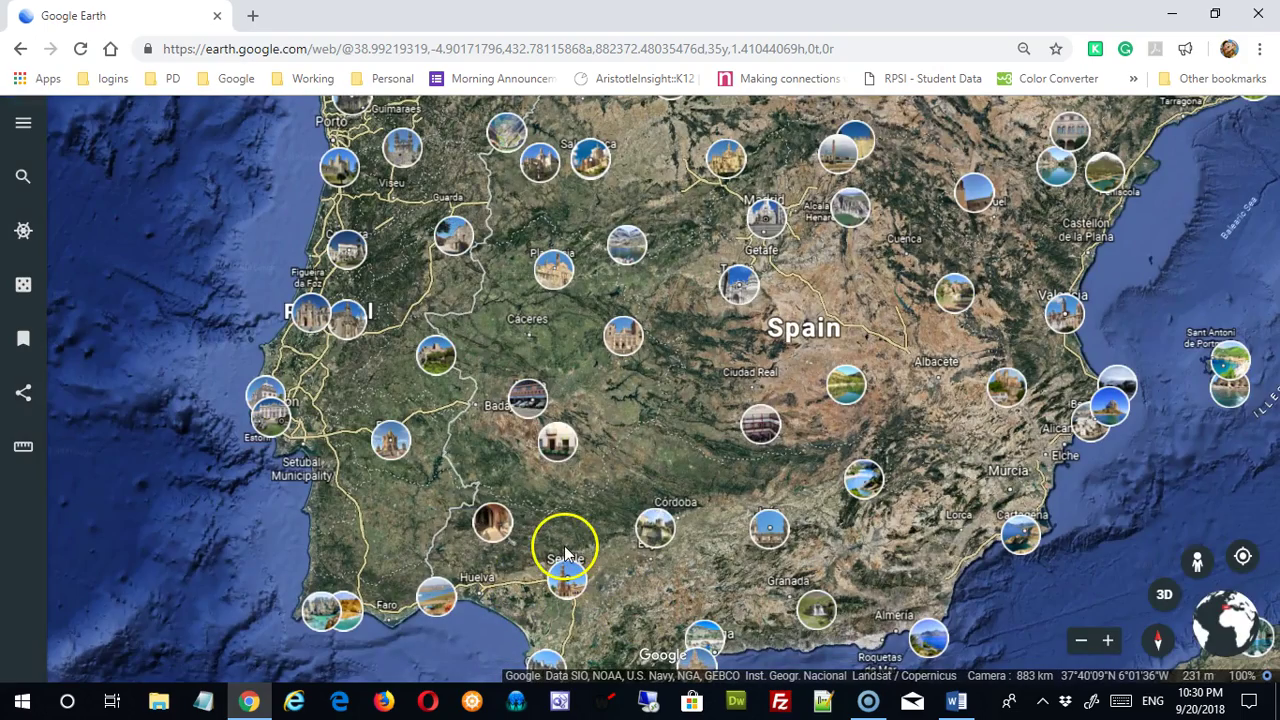
# - Open the Send feedback form to view it and cancel it without sending anything
pyautogui.click(26, 122)
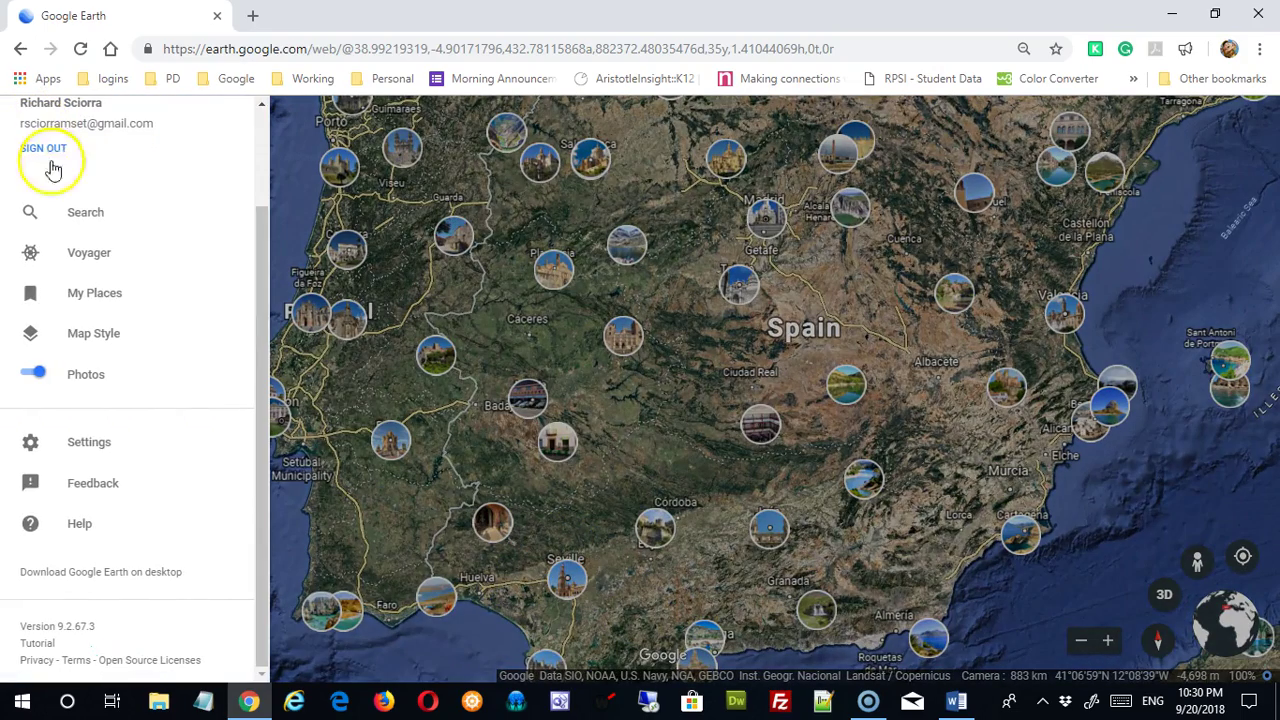
pyautogui.click(32, 490)
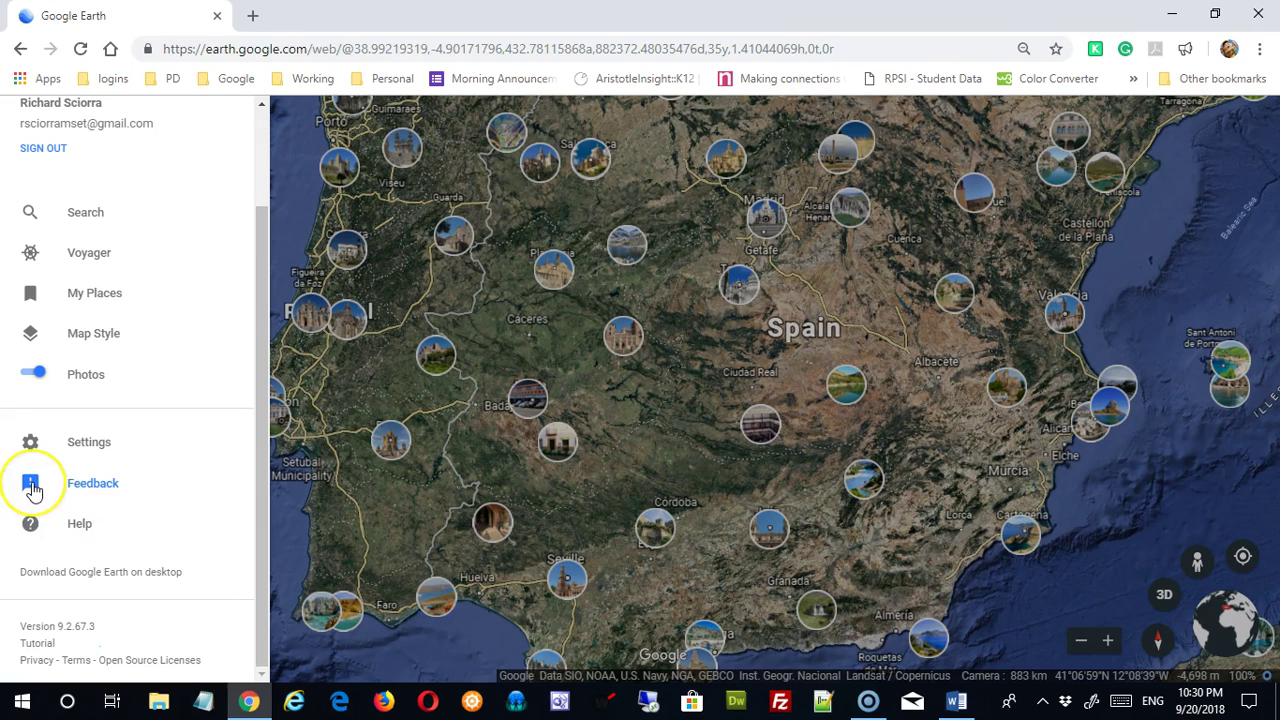
pyautogui.click(32, 490)
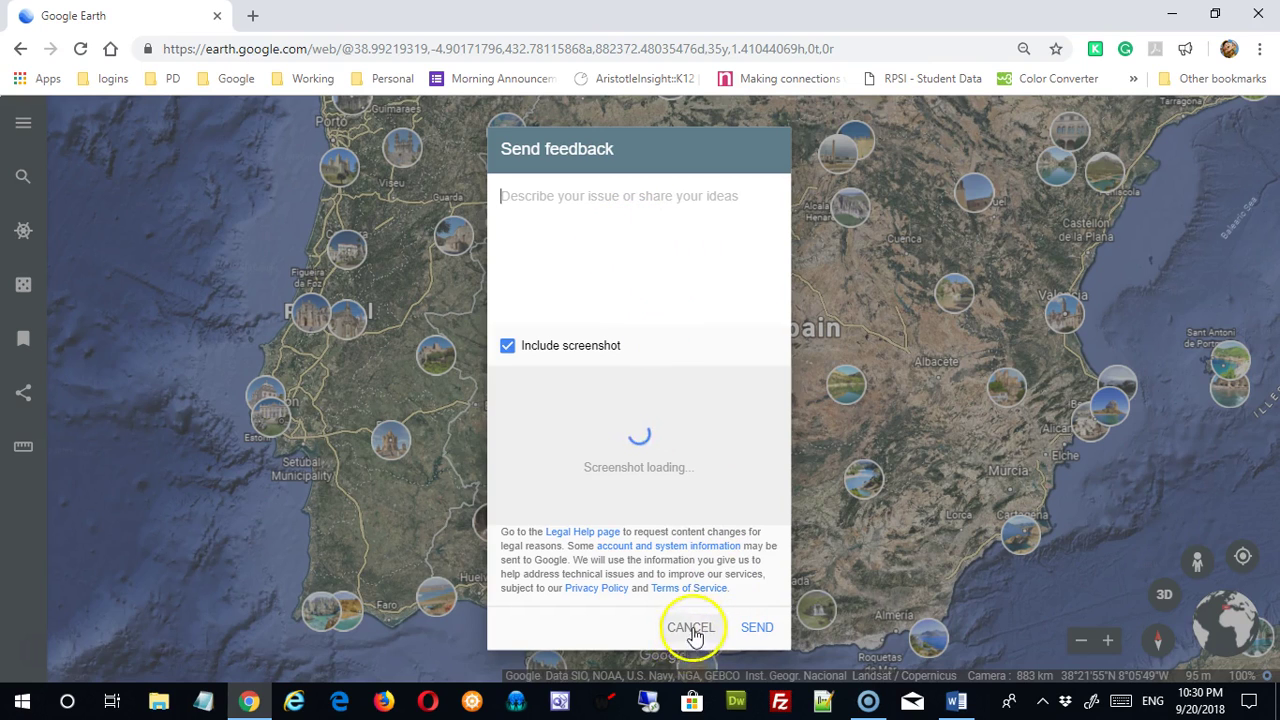
pyautogui.click(690, 630)
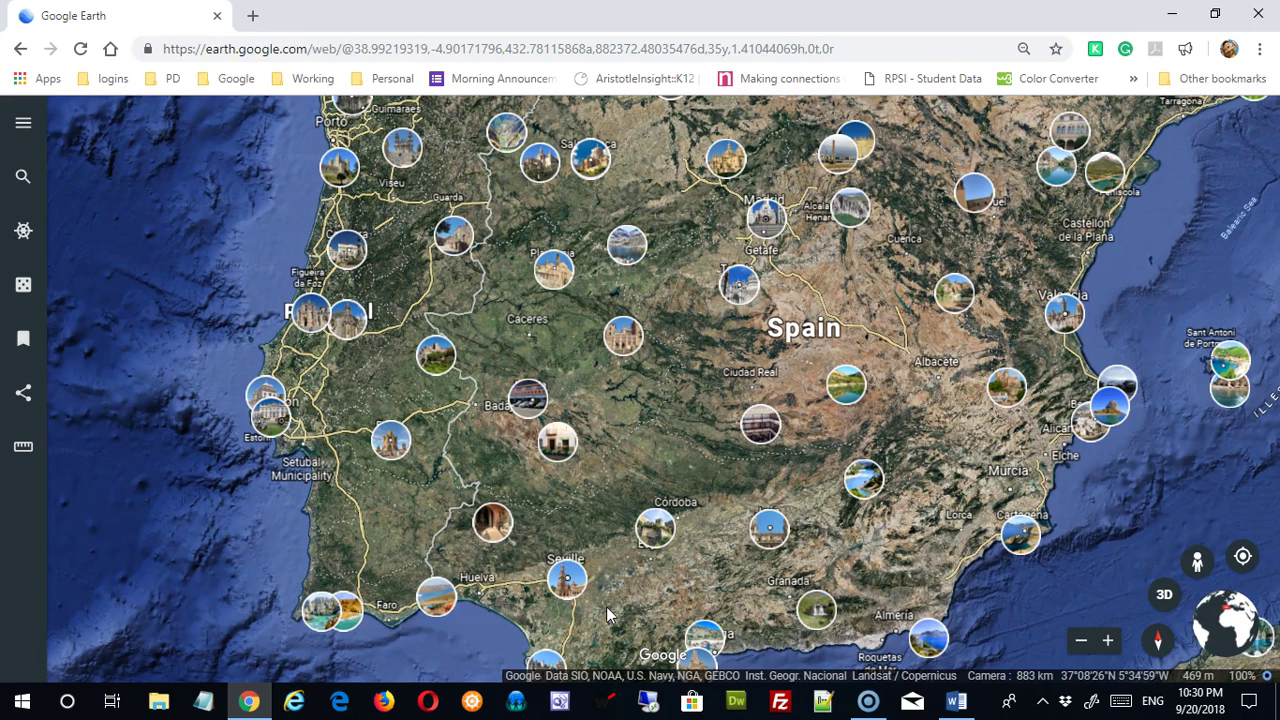
pyautogui.click(612, 593)
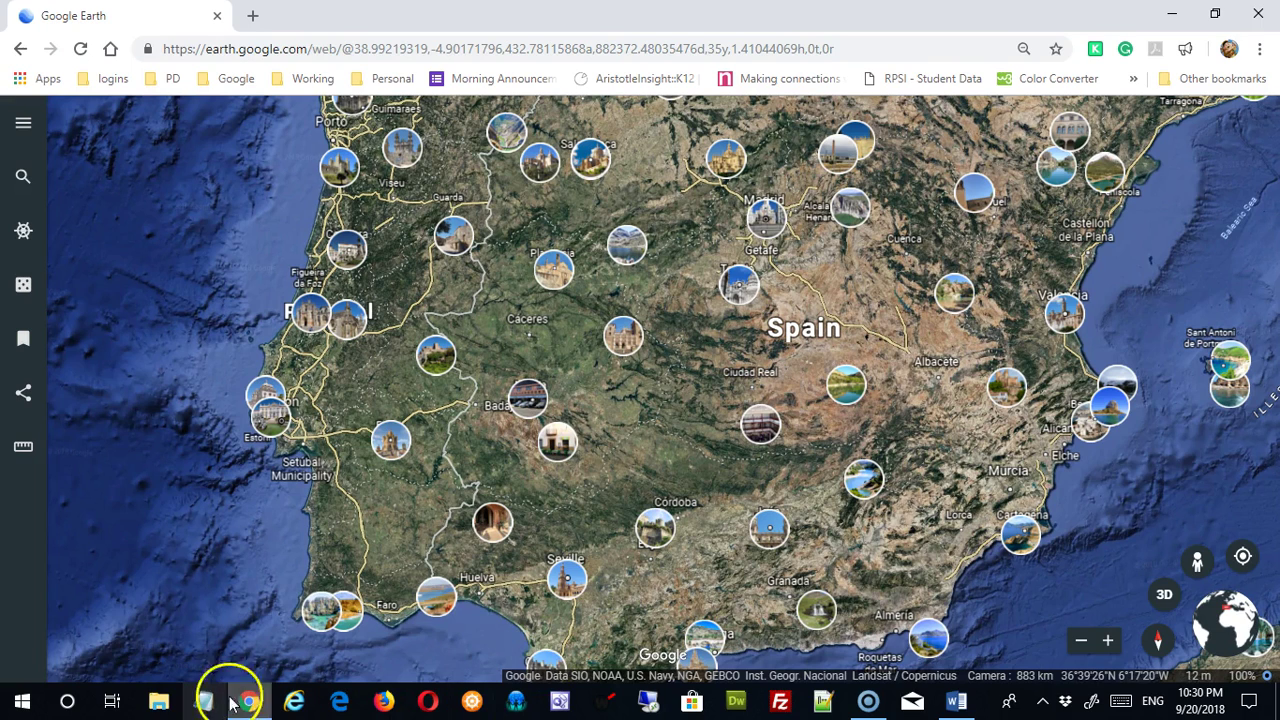
# - Open Help, look over its popular articles and search field, and close it
pyautogui.click(24, 130)
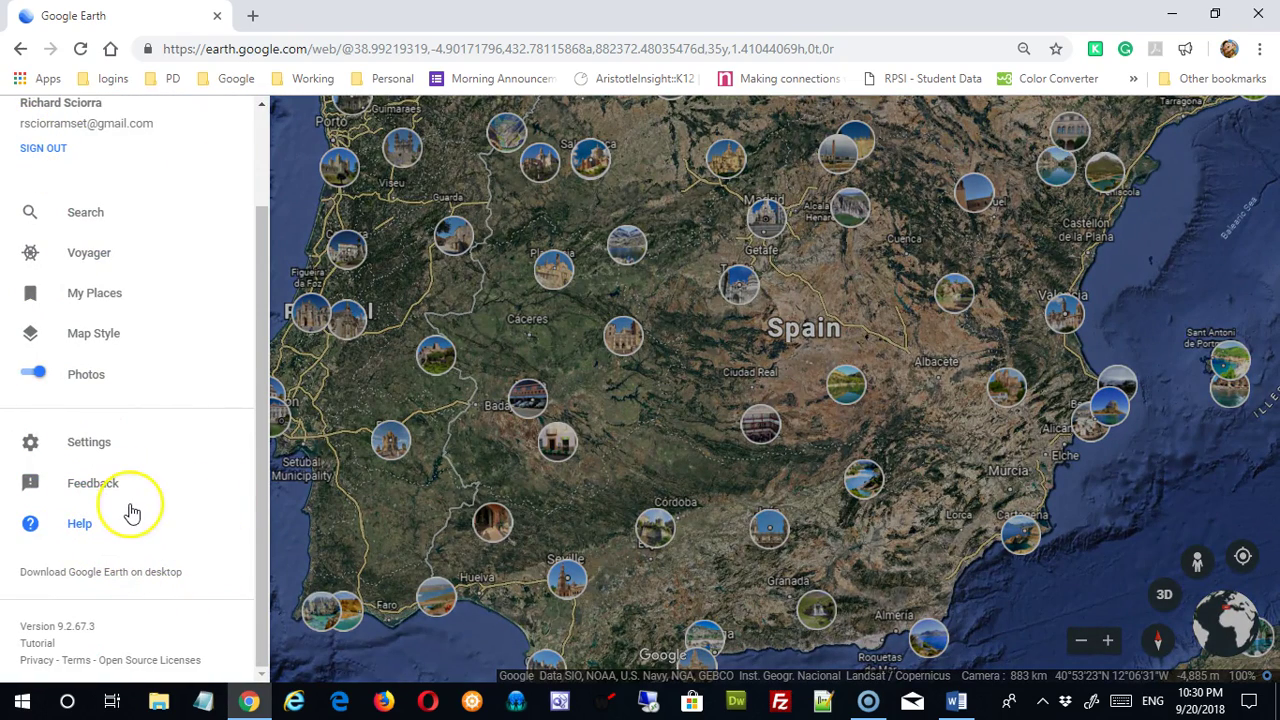
pyautogui.click(84, 525)
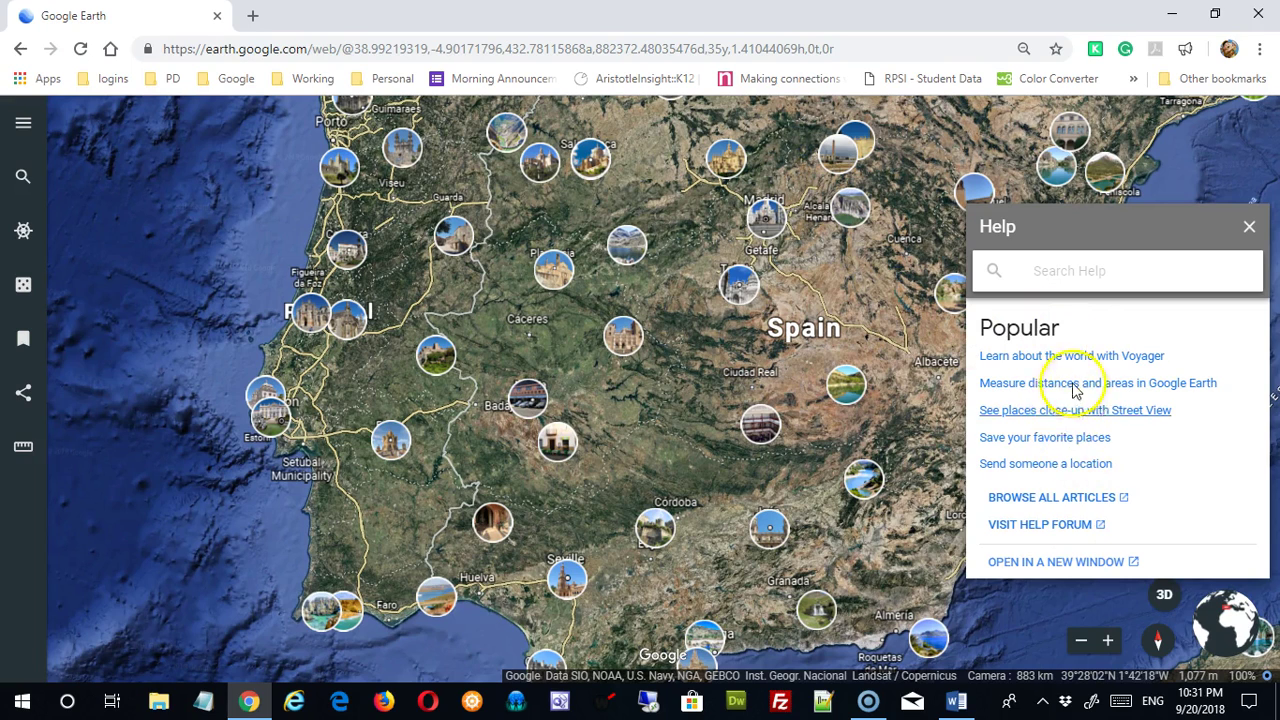
pyautogui.click(1070, 281)
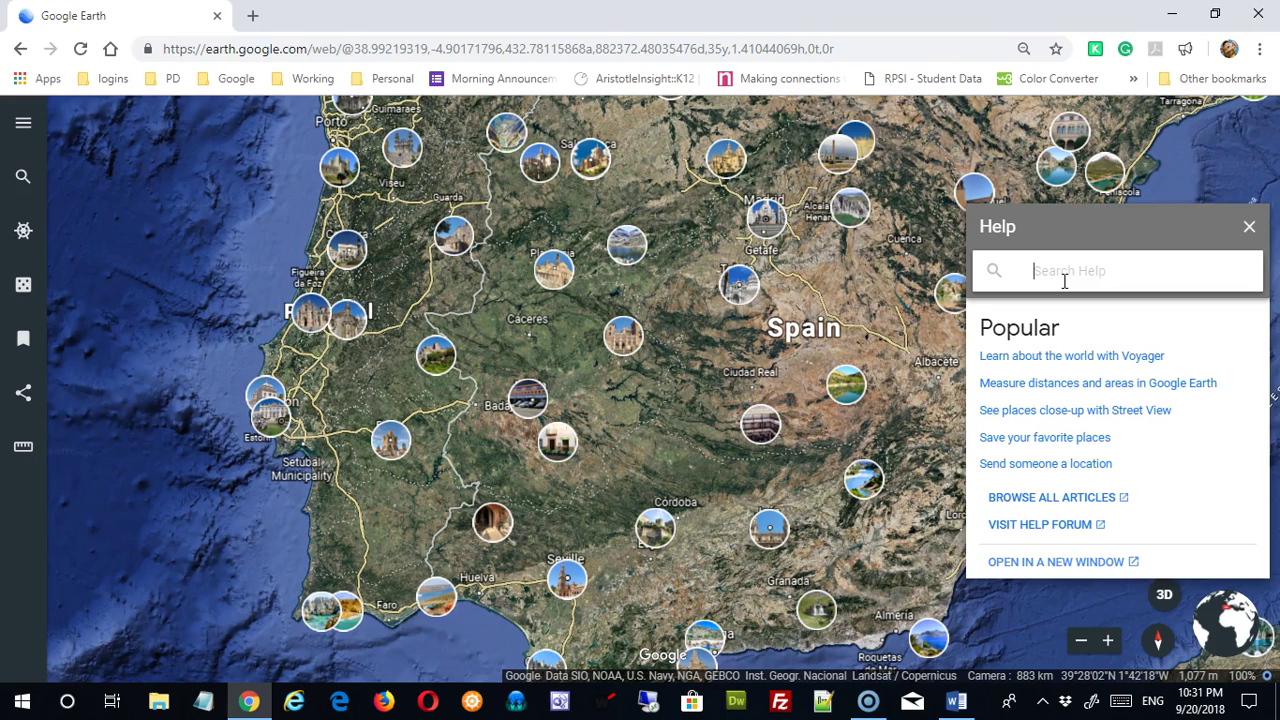
pyautogui.click(1248, 228)
# - Open My Places and import the local KML file query.kml from the junk folder on the Desktop
pyautogui.scroll(-5, 851, 394)
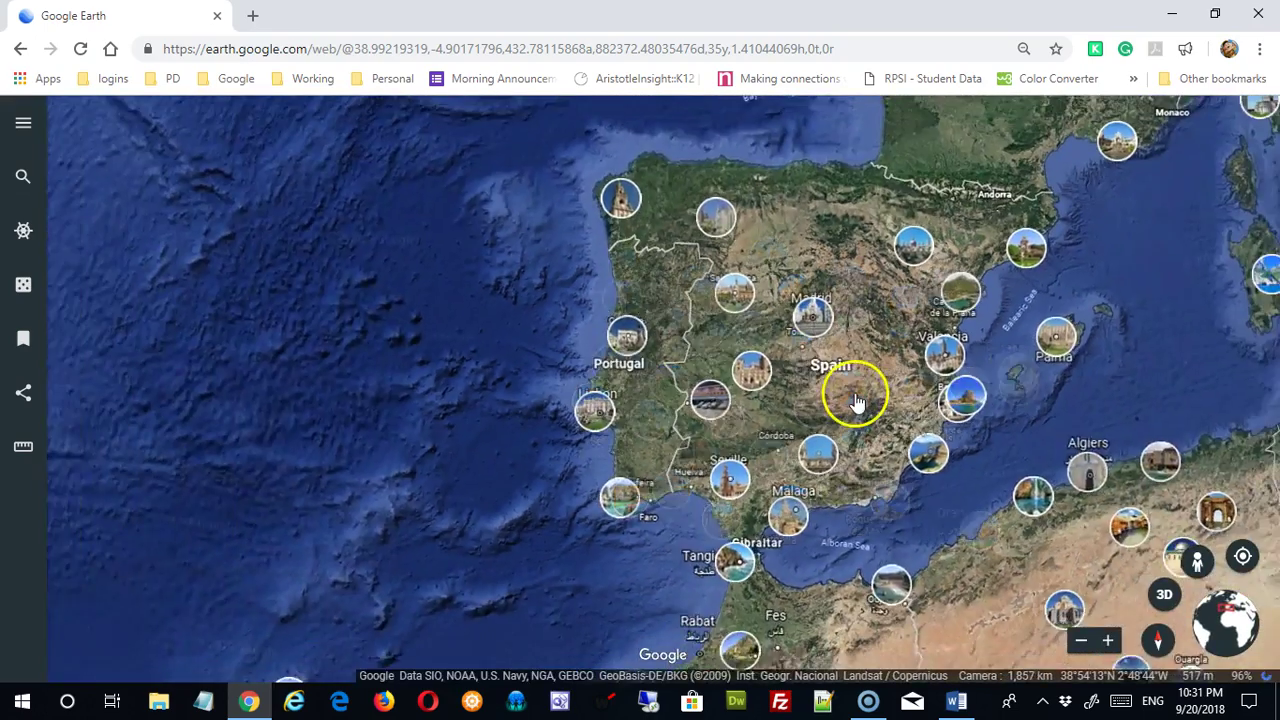
pyautogui.moveTo(790, 396); pyautogui.dragTo(657, 394)
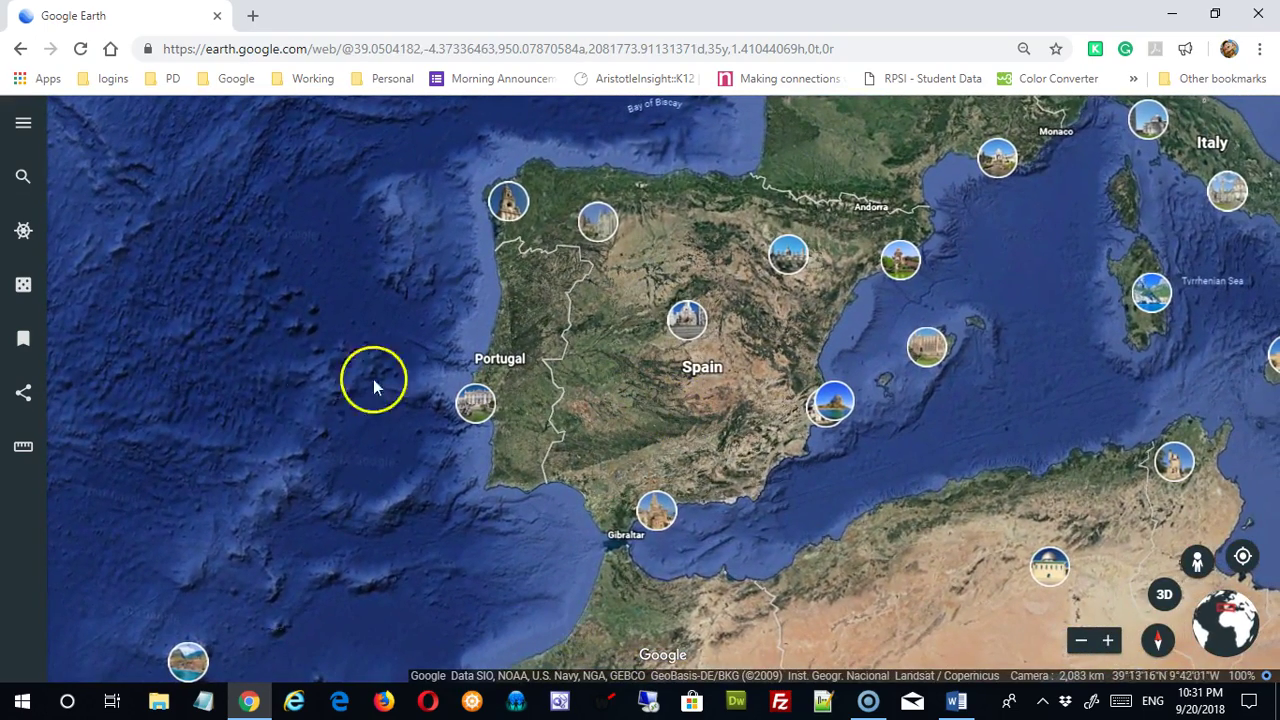
pyautogui.click(24, 340)
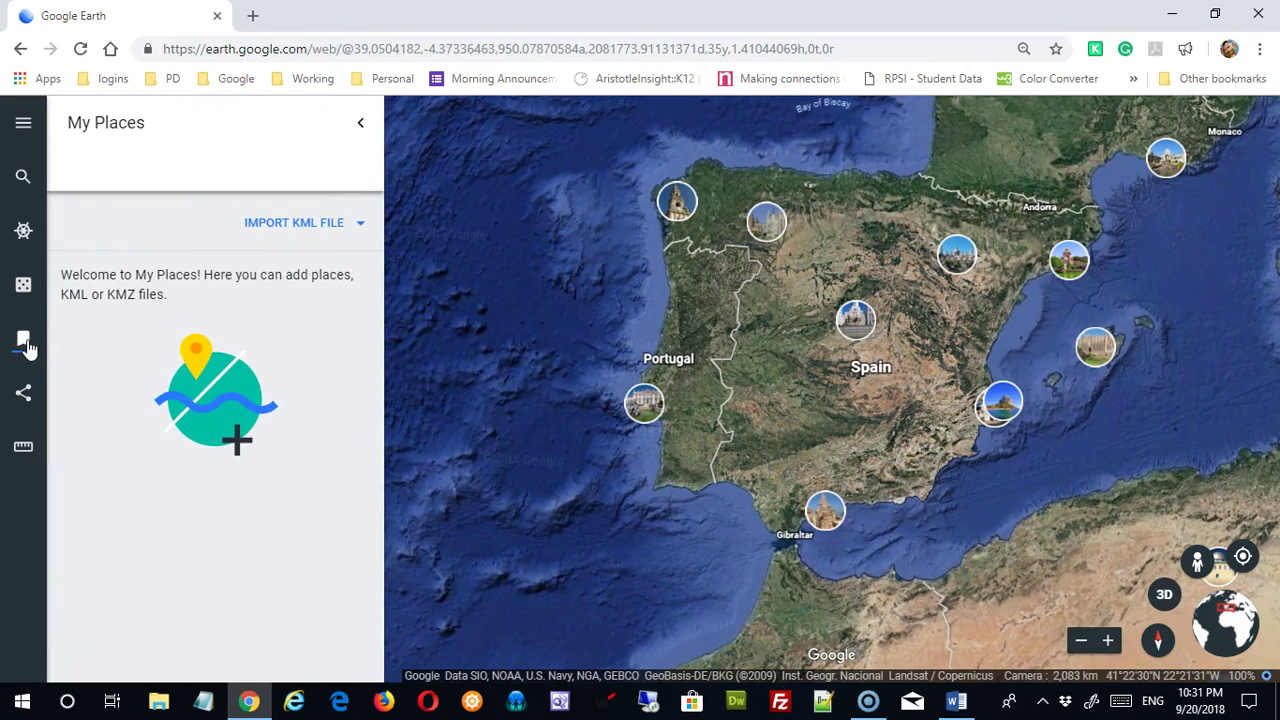
pyautogui.click(313, 236)
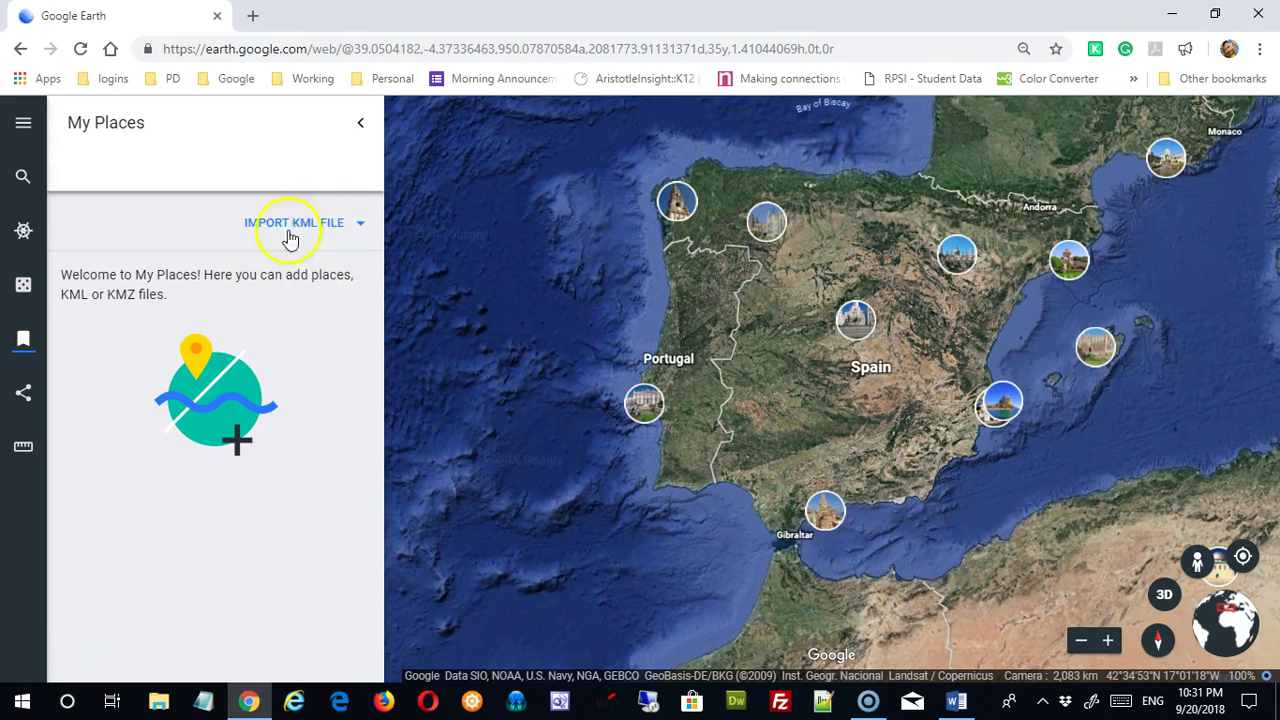
pyautogui.click(303, 228)
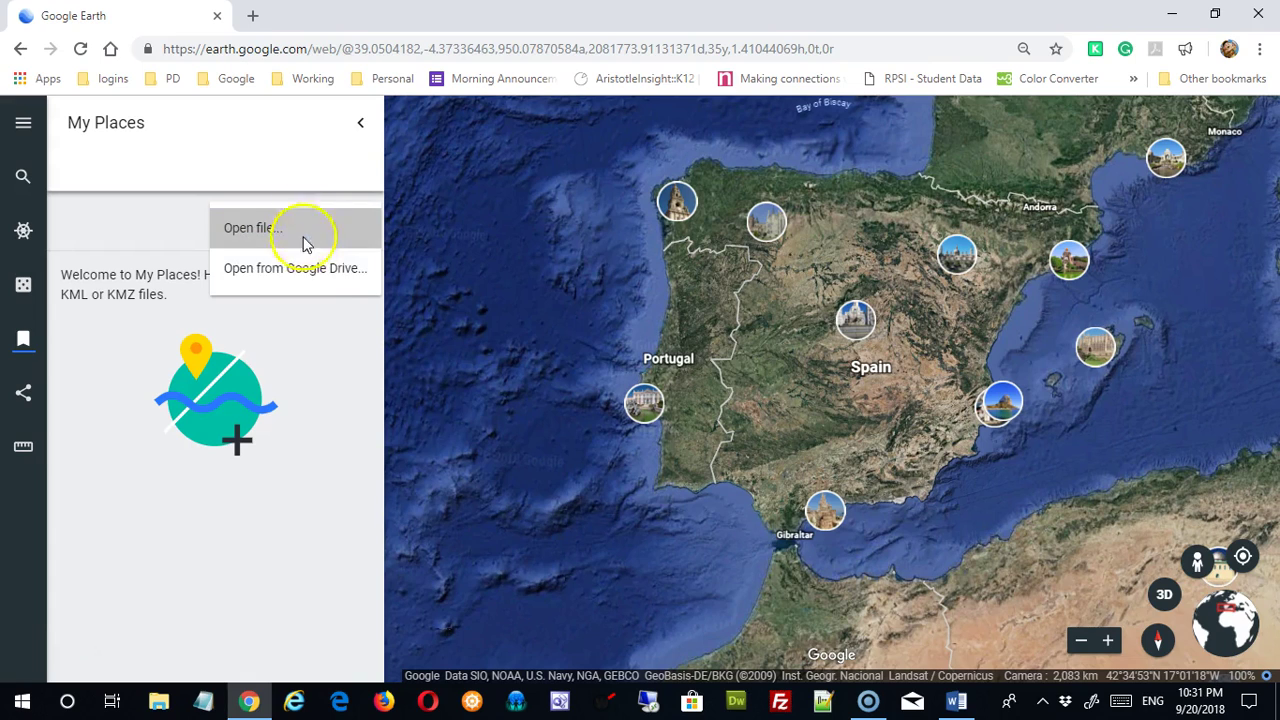
pyautogui.click(266, 229)
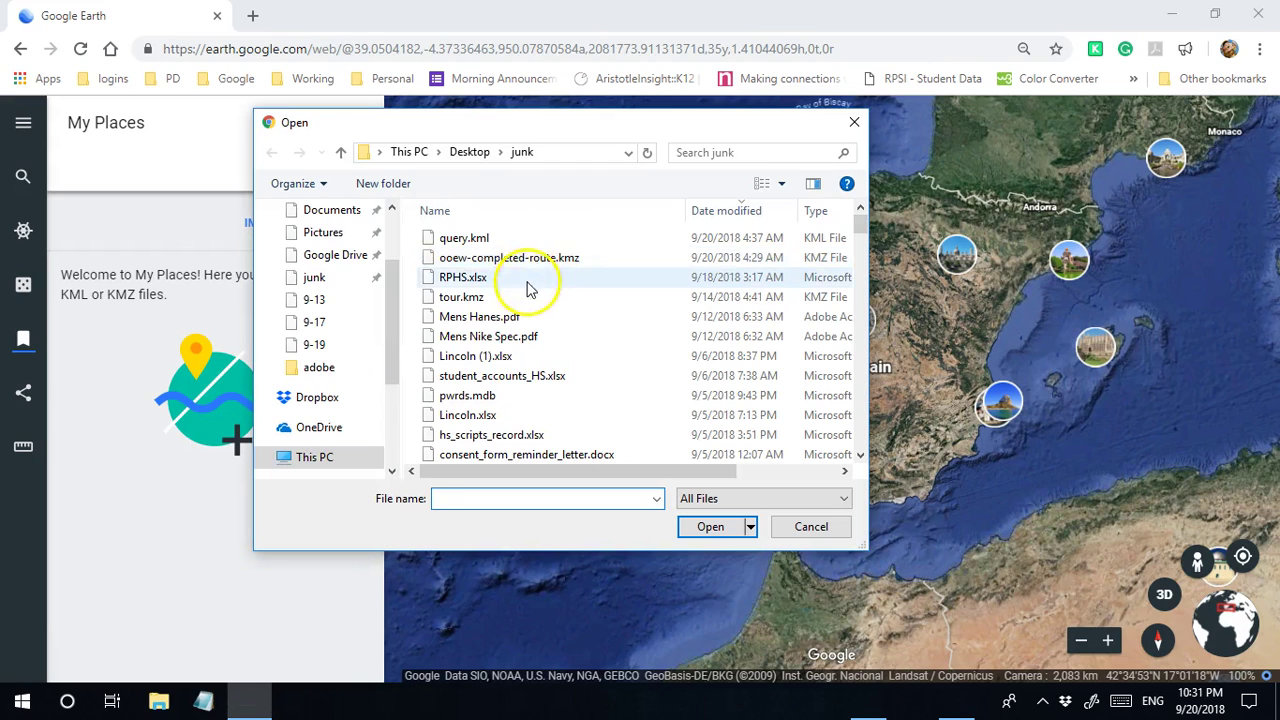
pyautogui.click(460, 240)
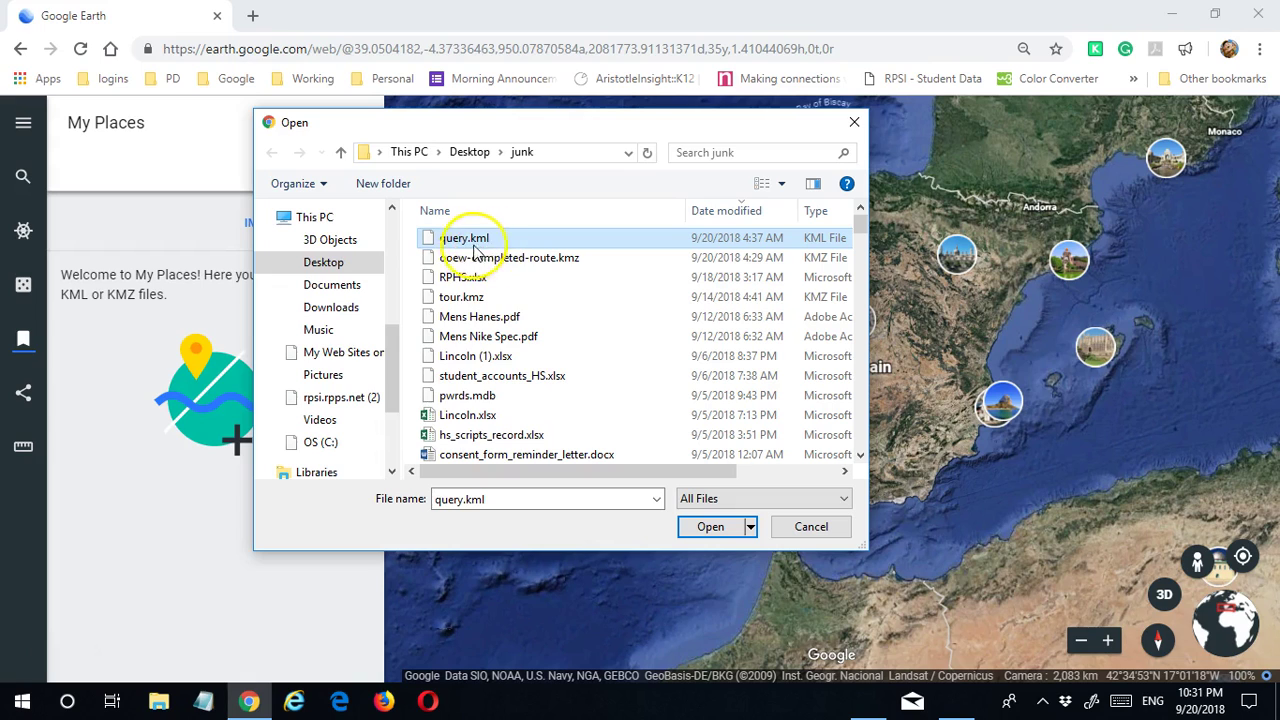
pyautogui.click(714, 528)
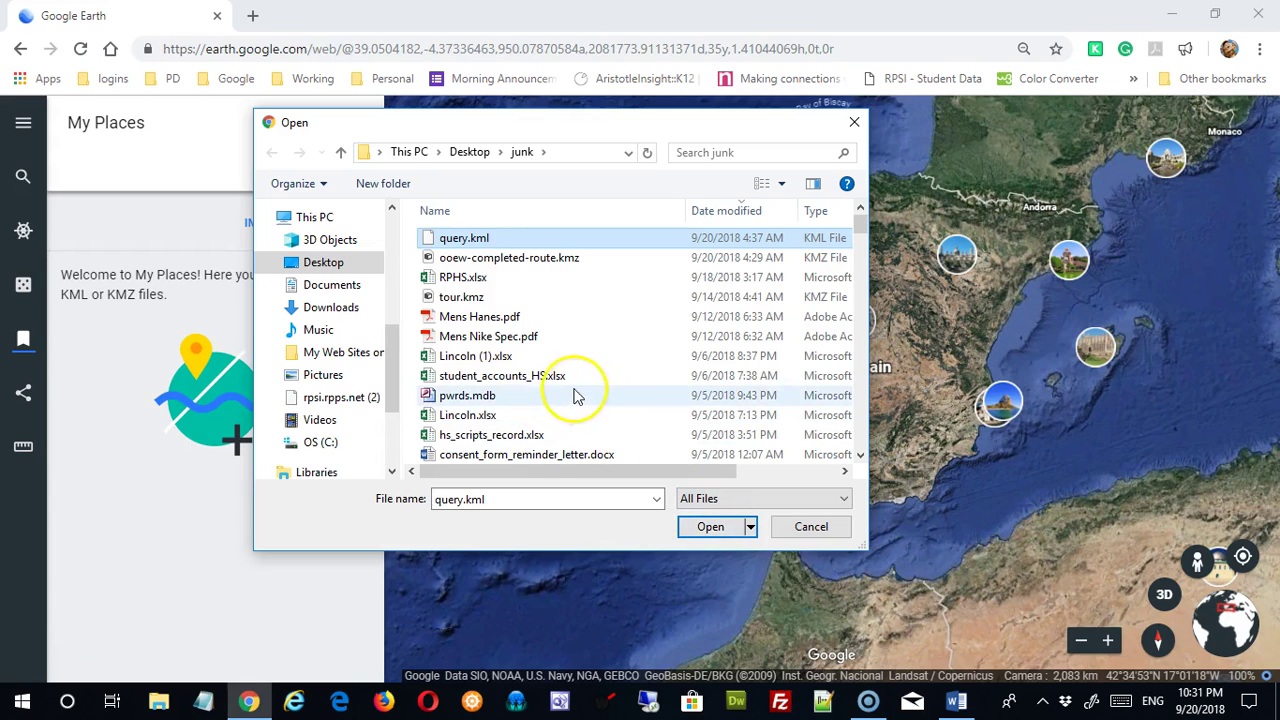
pyautogui.click(710, 528)
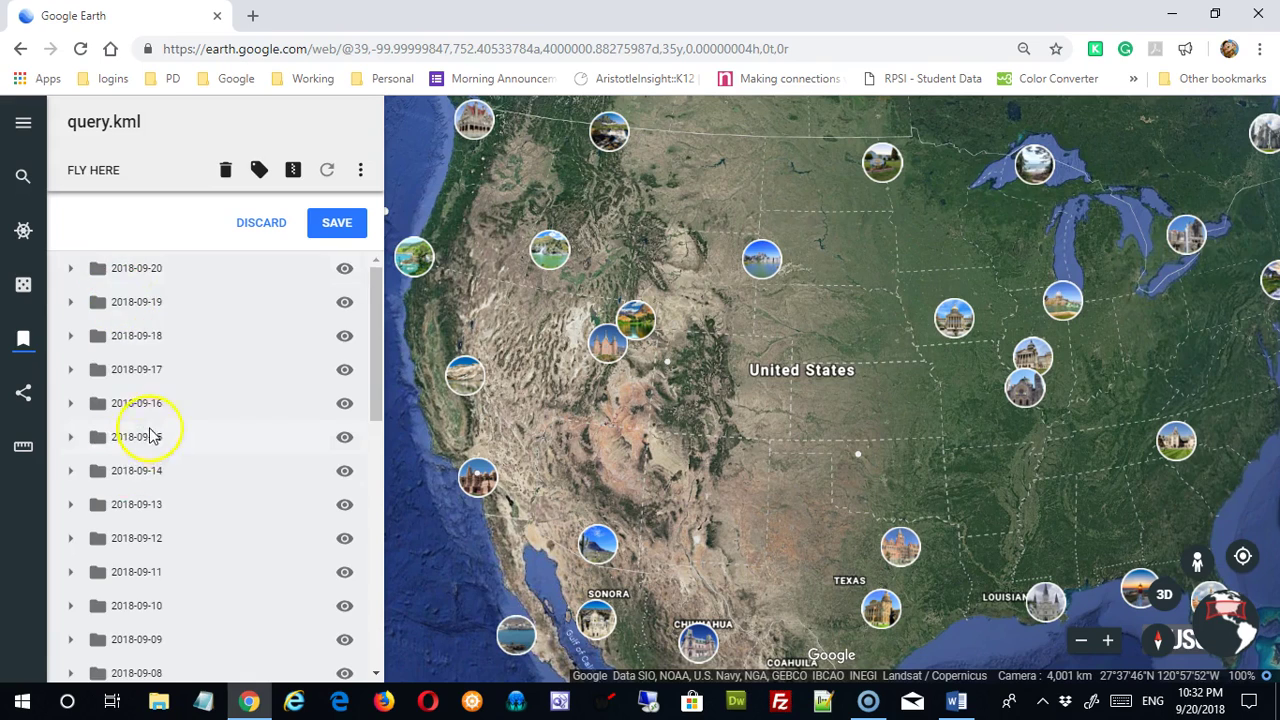
# - Look through the dated folders in query.kml, expand 2018-09-20 and fly to its M 4.6 earthquake ENE of Miyako, Japan
pyautogui.scroll(-4, 150, 447)
pyautogui.scroll(-2, 150, 447)
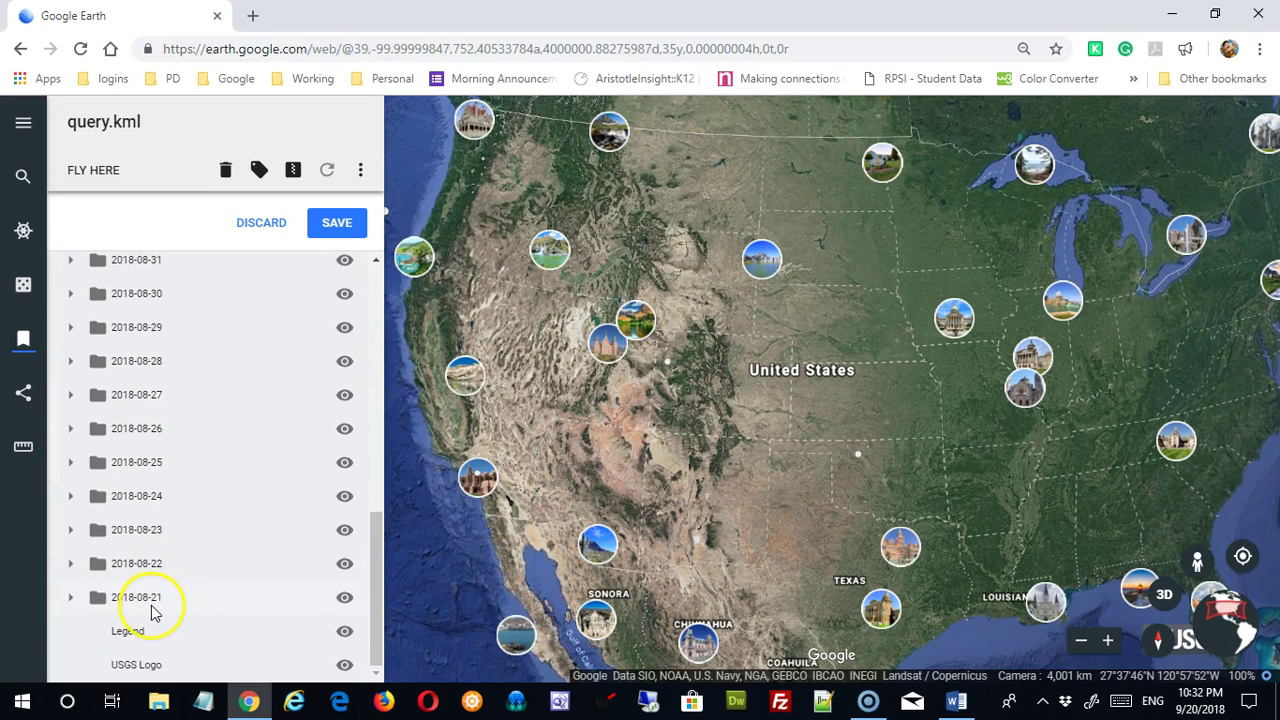
pyautogui.scroll(2, 165, 580)
pyautogui.scroll(5, 167, 560)
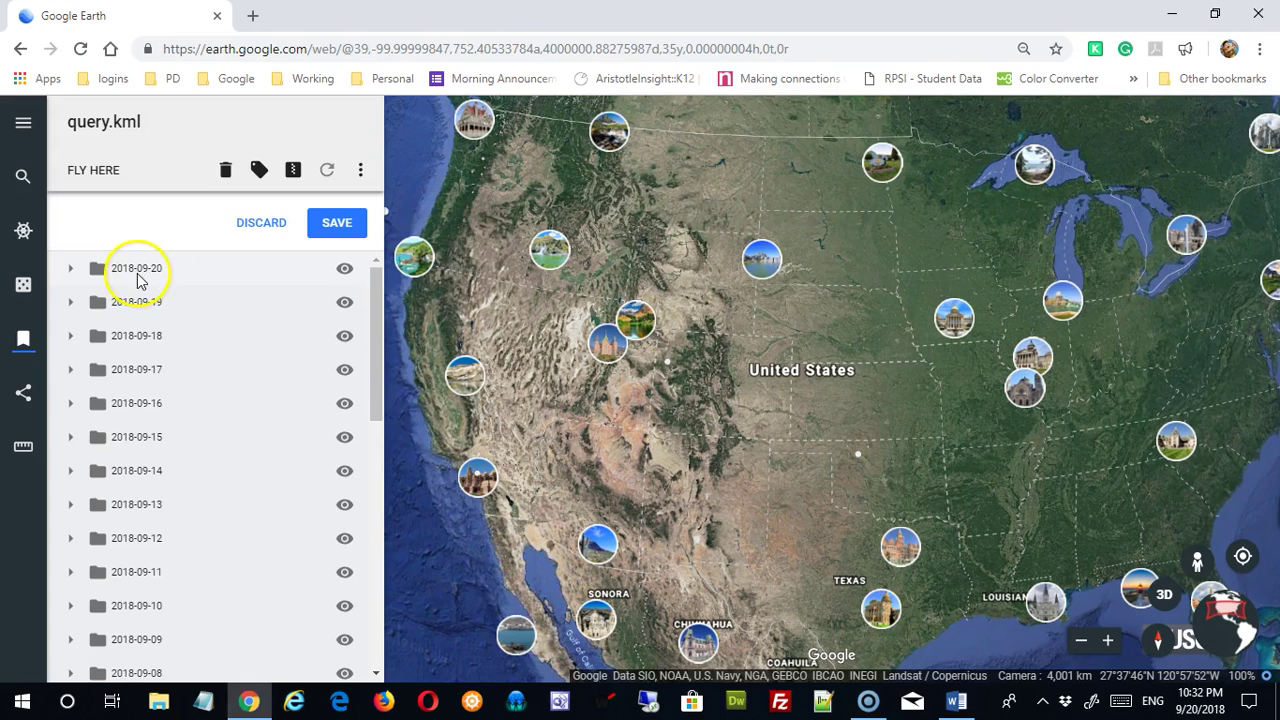
pyautogui.click(71, 270)
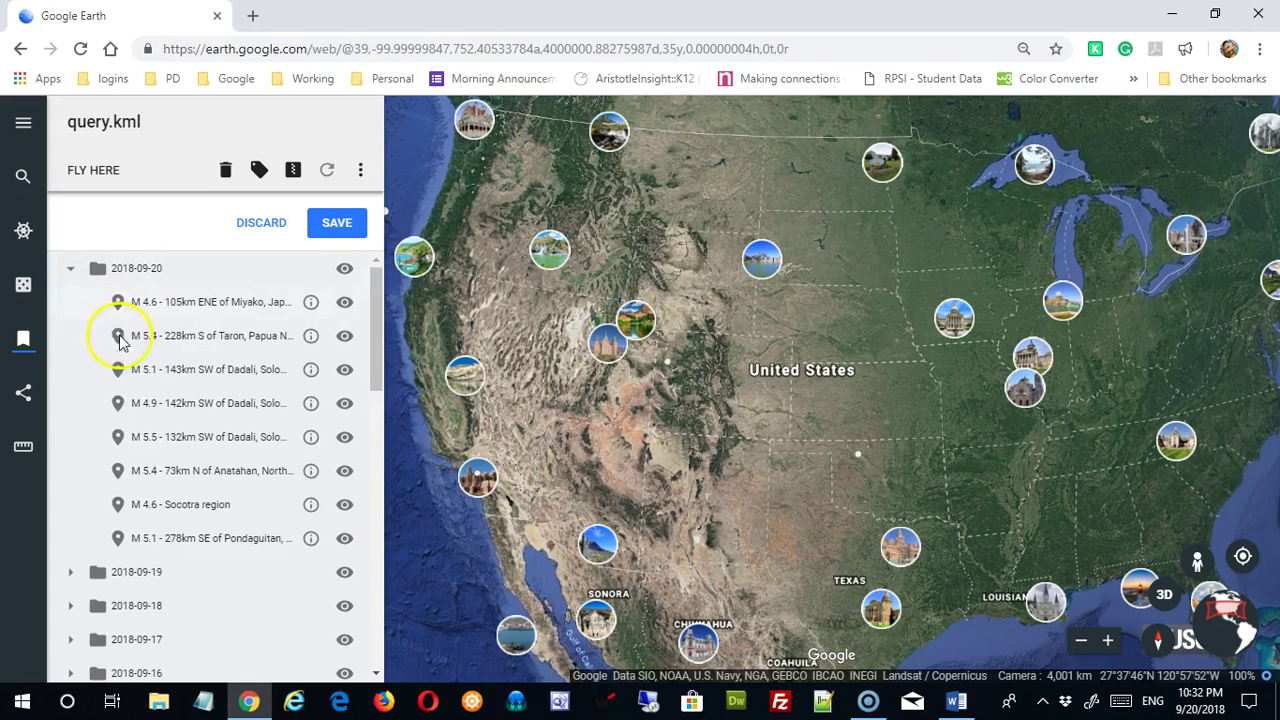
pyautogui.click(190, 306)
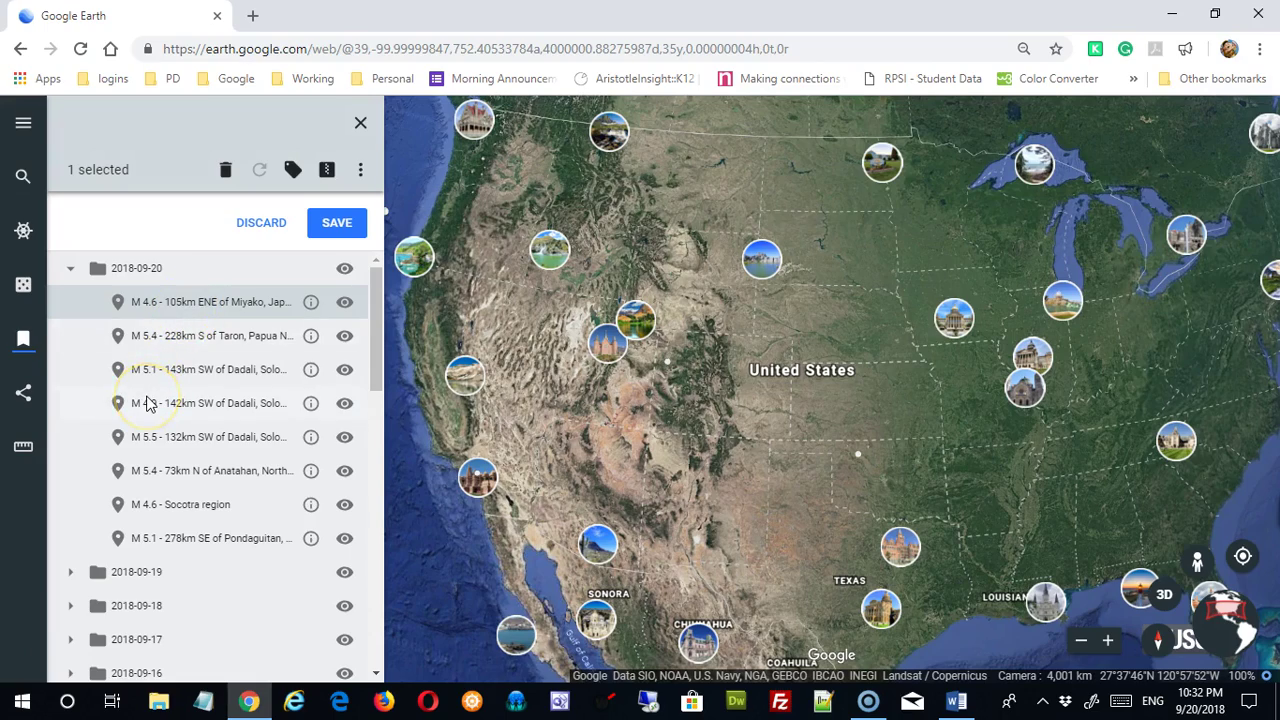
pyautogui.click(185, 303)
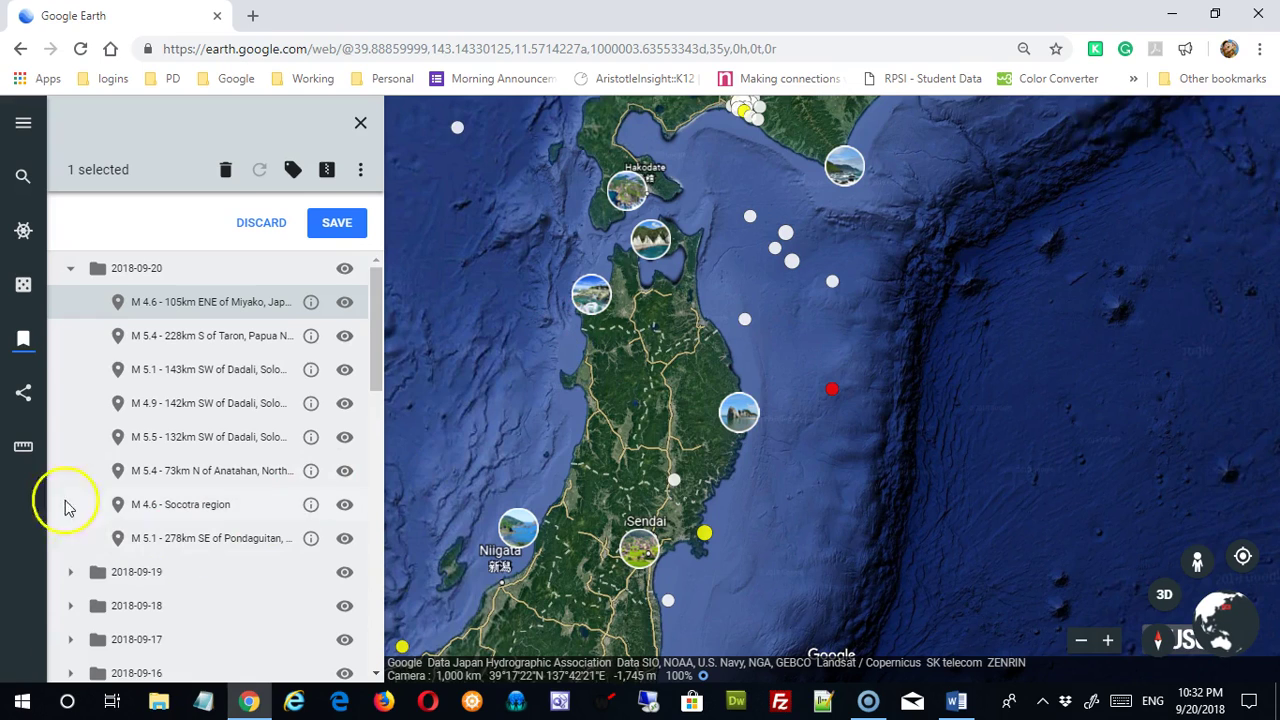
# - Turn off the Photos layer and examine the earthquake markers and legend on the map of Japan
pyautogui.click(23, 122)
pyautogui.click(30, 372)
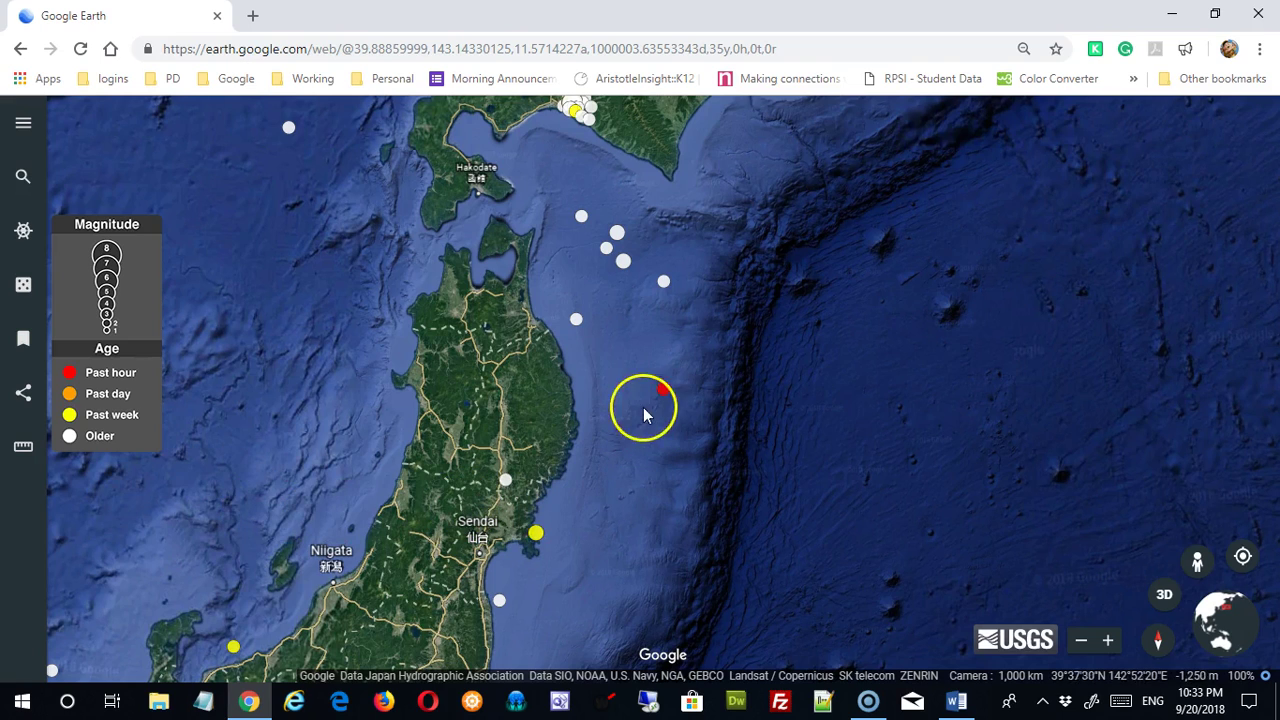
pyautogui.moveTo(667, 396)
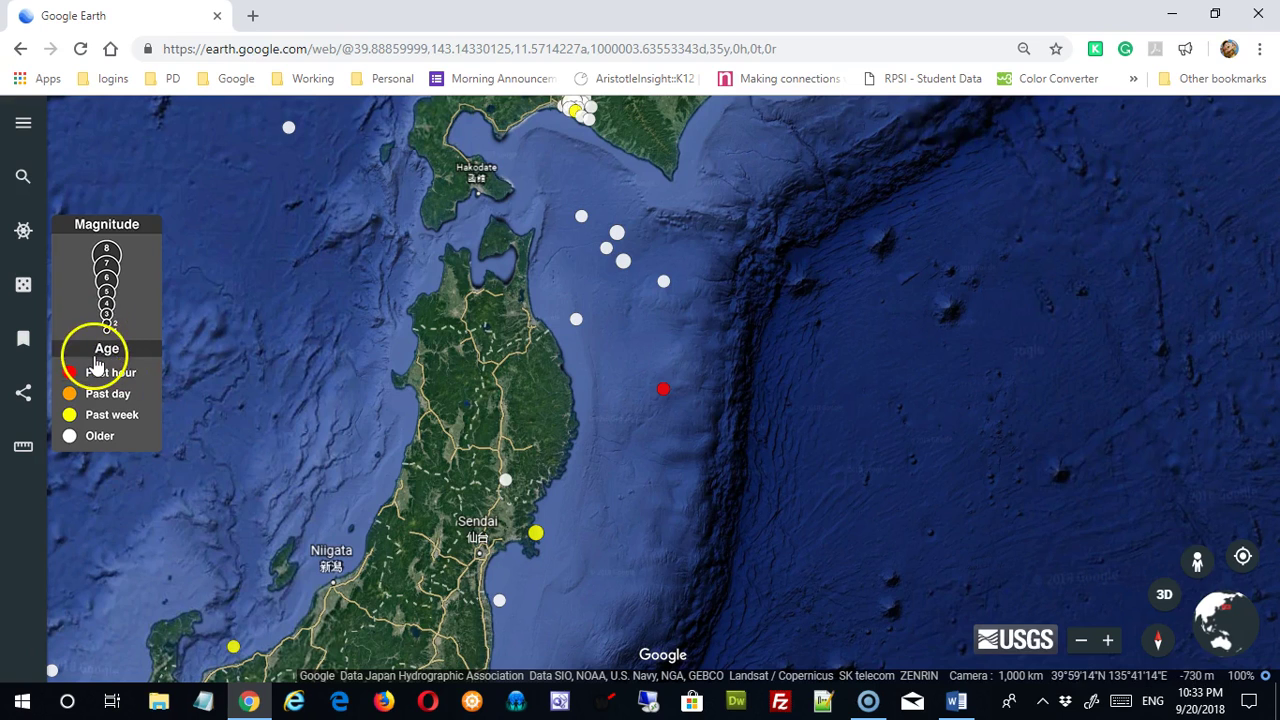
# - Return to My Places, collapse the 2018-09-20 folder, and delete the 2018-09-20 and 2018-09-19 folders from query.kml
pyautogui.click(24, 340)
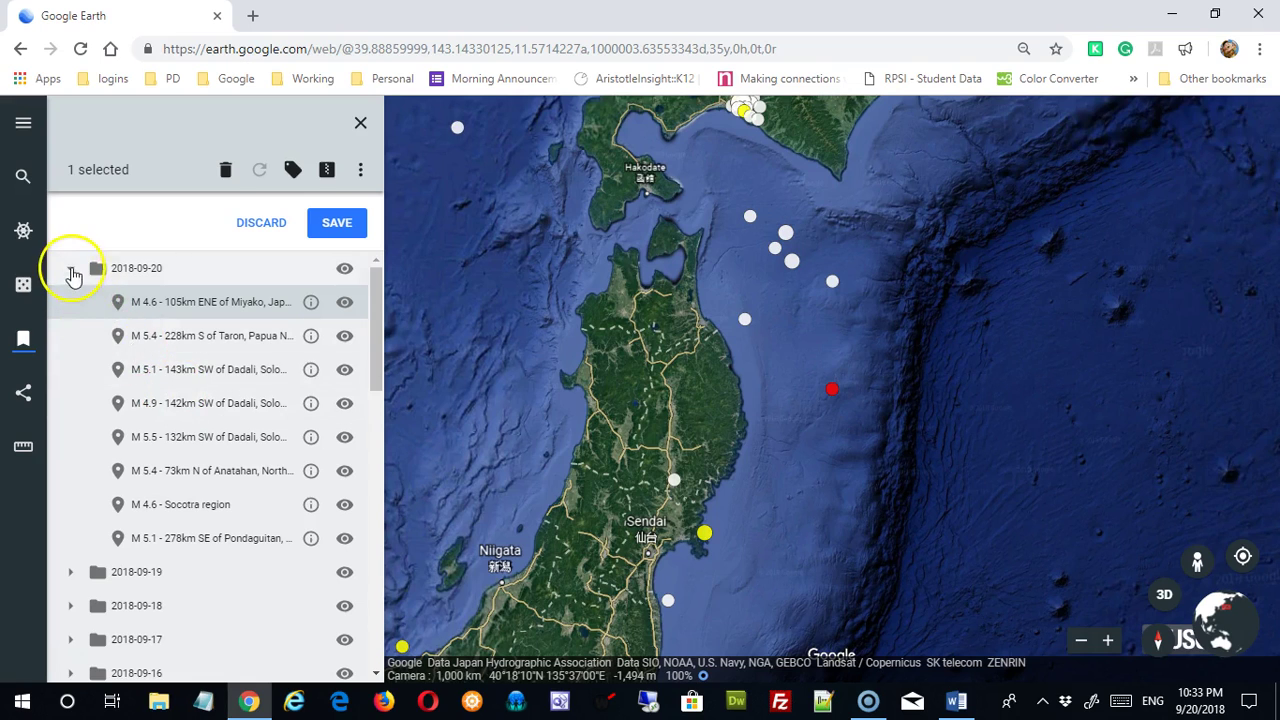
pyautogui.click(70, 268)
pyautogui.click(135, 272)
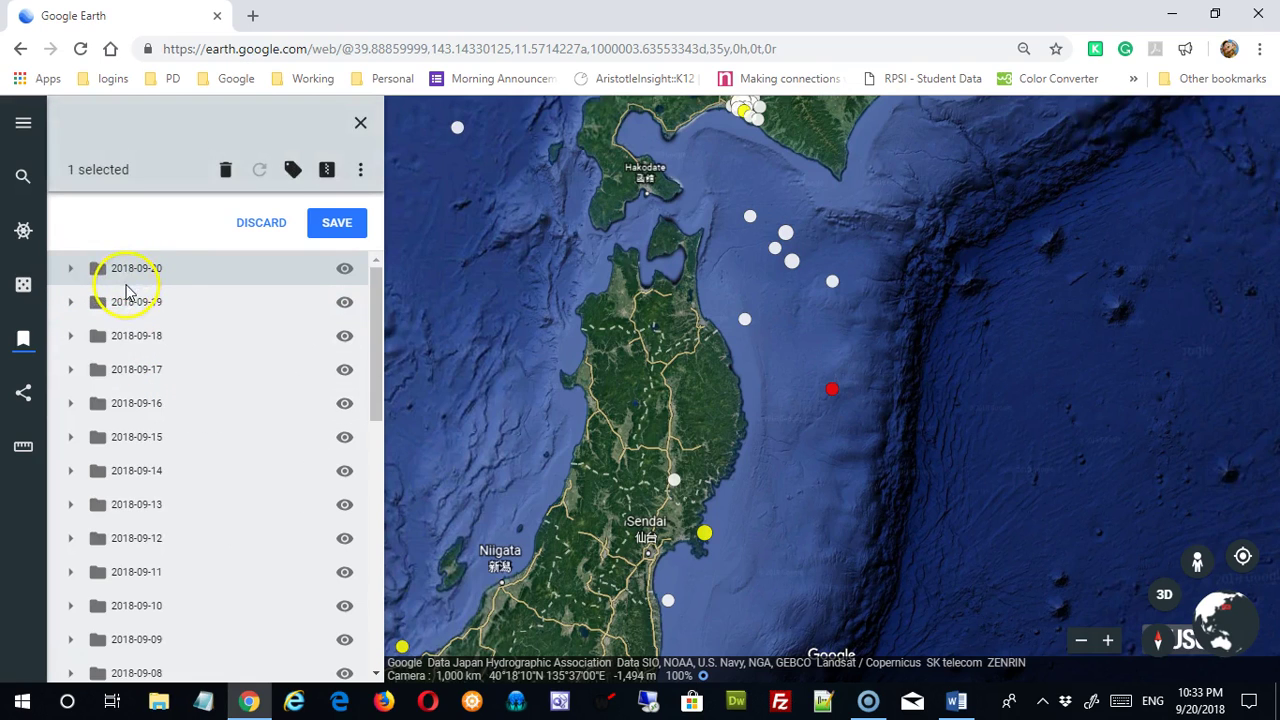
pyautogui.click(226, 172)
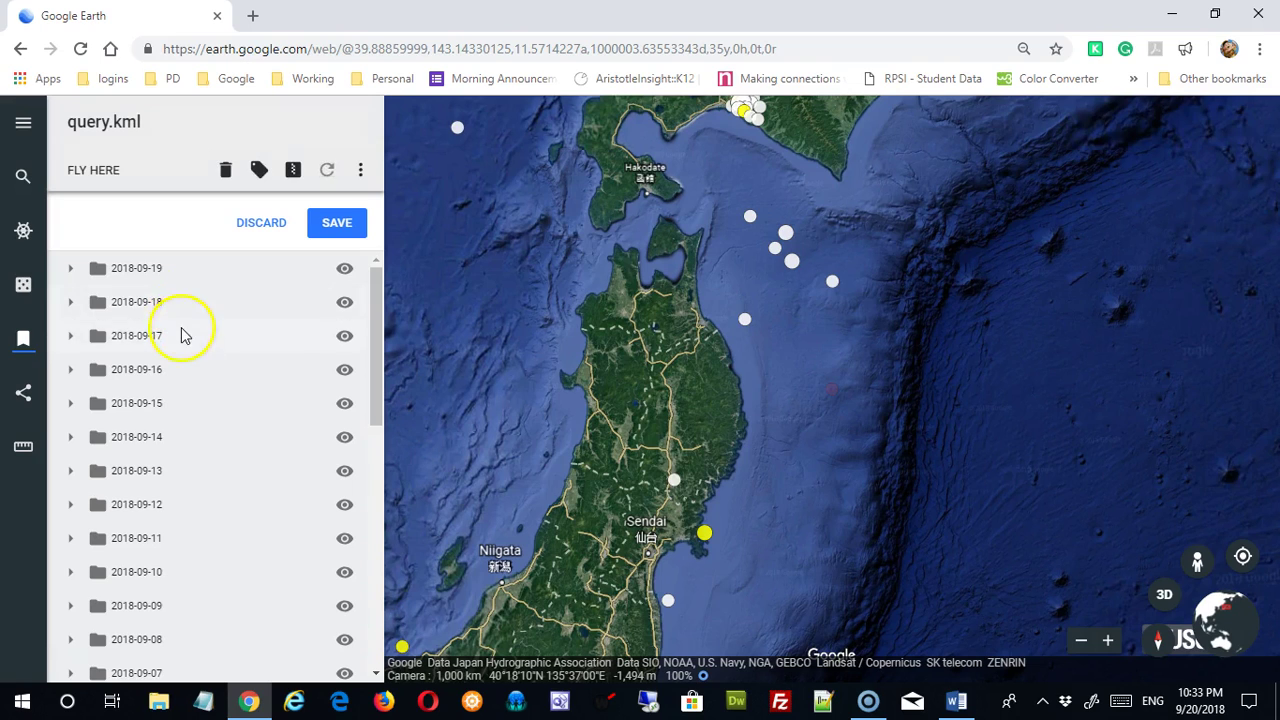
pyautogui.click(155, 268)
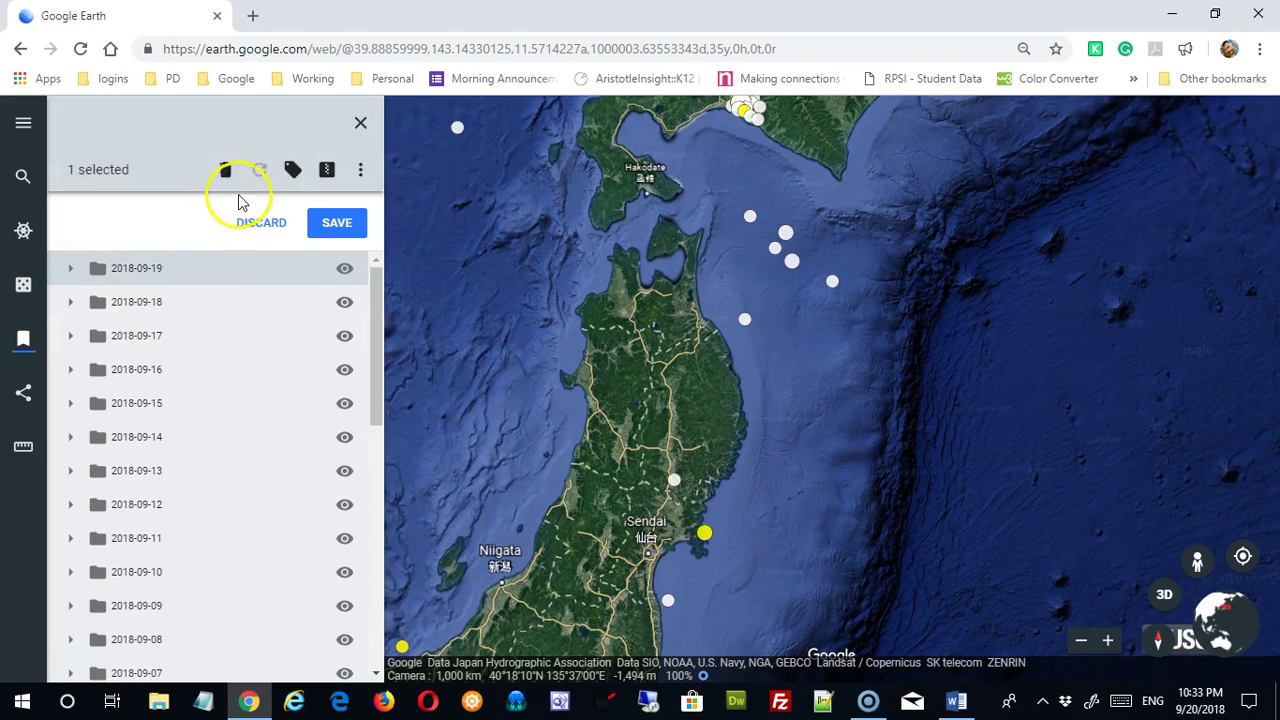
pyautogui.click(226, 172)
# - Delete the folders 2018-09-18 through 2018-09-10 from query.kml
pyautogui.click(160, 268)
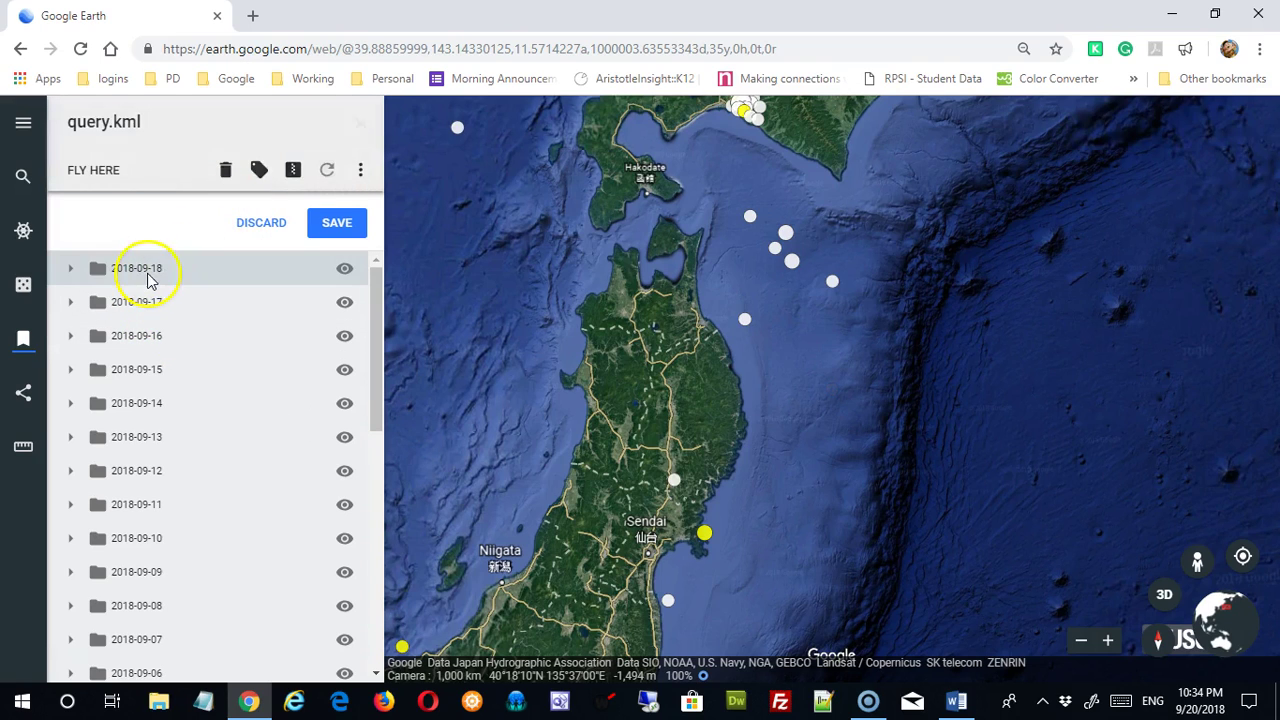
pyautogui.keyDown('shift'); pyautogui.click(150, 538); pyautogui.keyUp('shift')
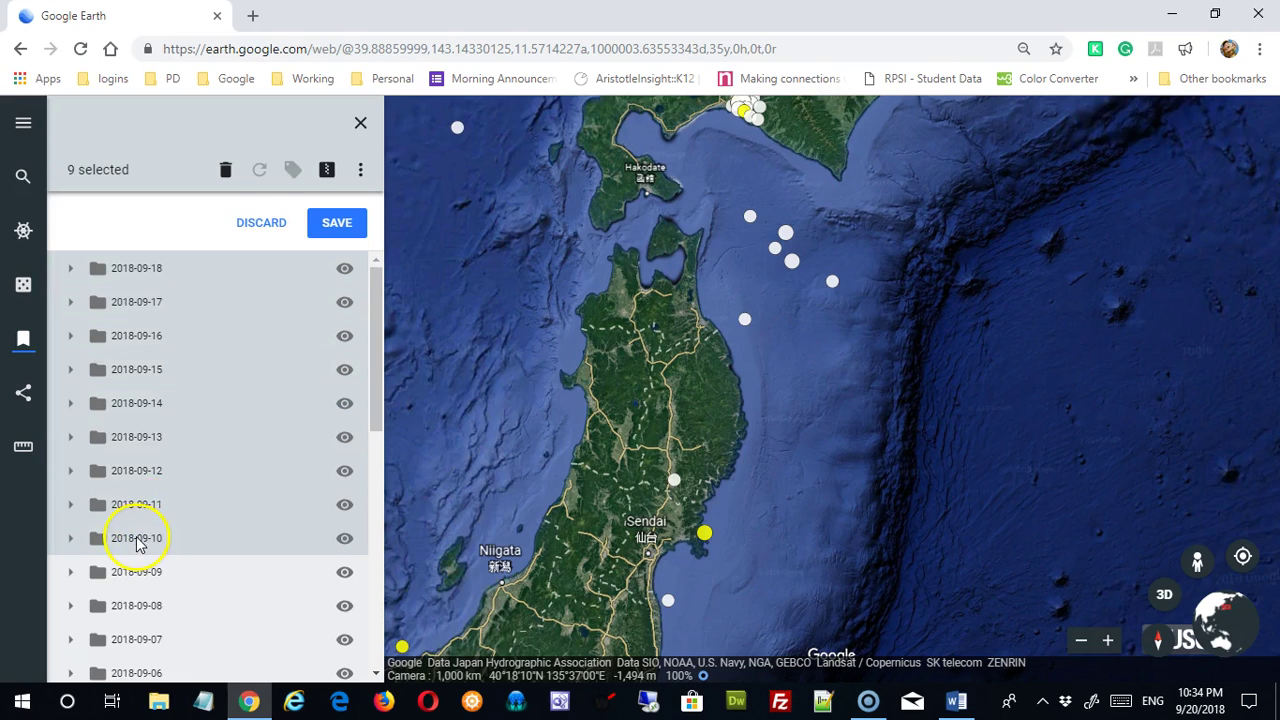
pyautogui.click(228, 170)
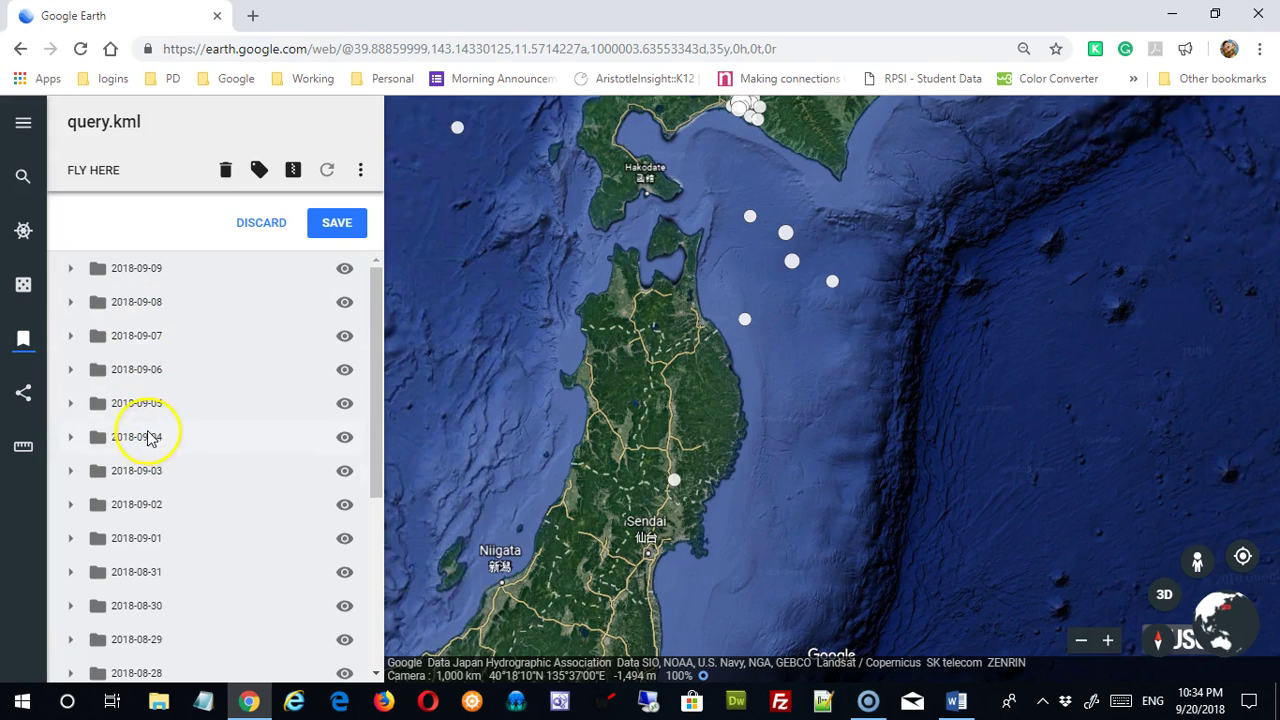
# - Open the name of the 2018-09-09 folder for editing and leave it without entering a new one
pyautogui.click(140, 276)
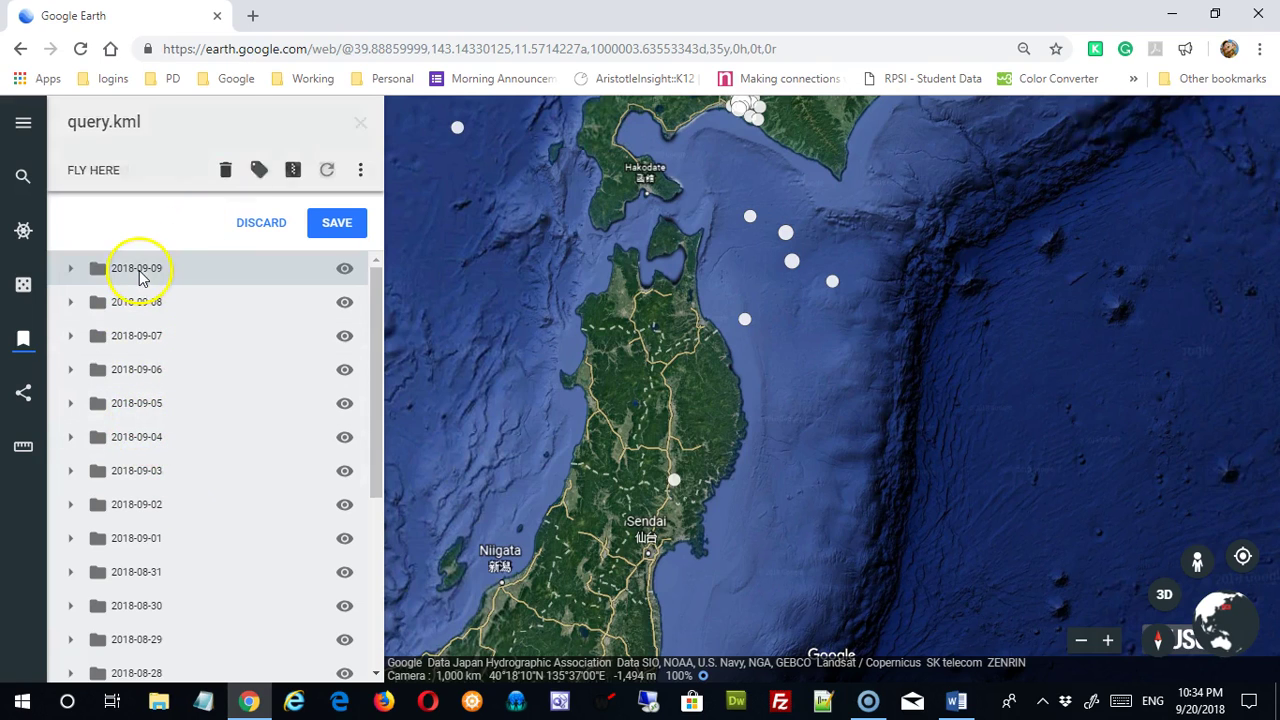
pyautogui.click(291, 172)
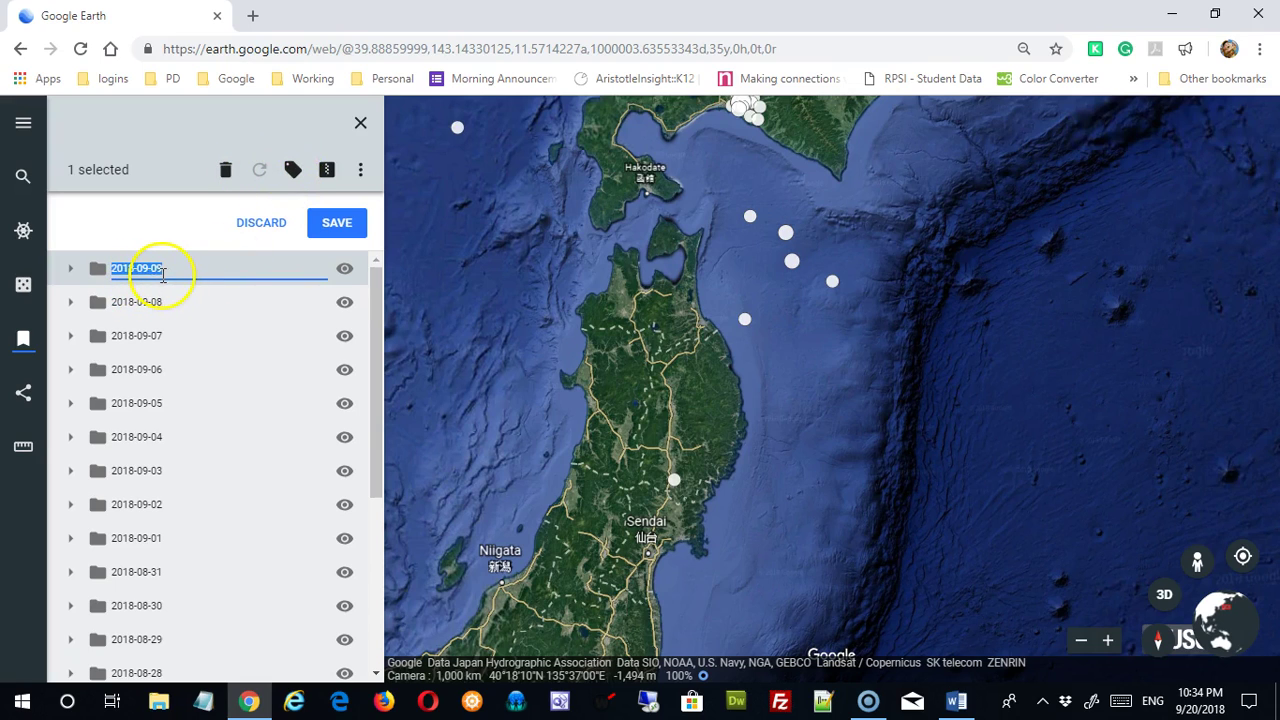
pyautogui.click(160, 305)
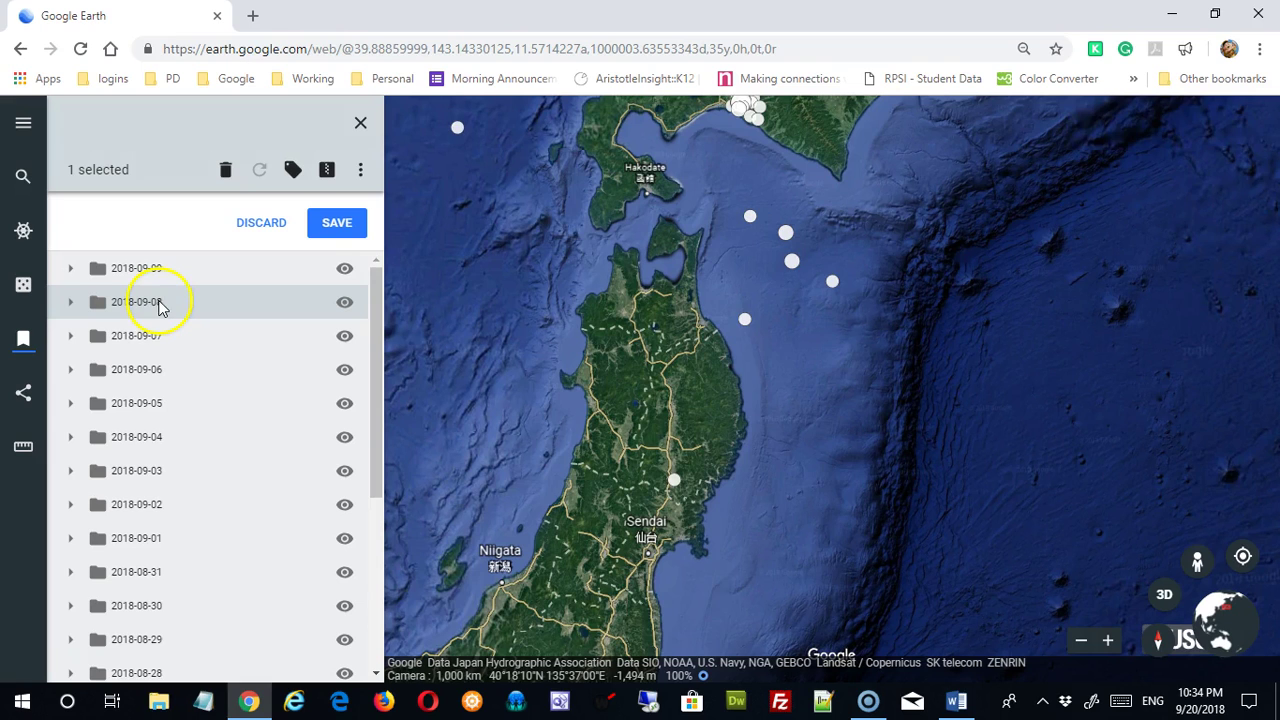
# - Start exporting the 2018-09-08 folder as a KMZ file, cancel the save, and look at the KML export option
pyautogui.click(327, 172)
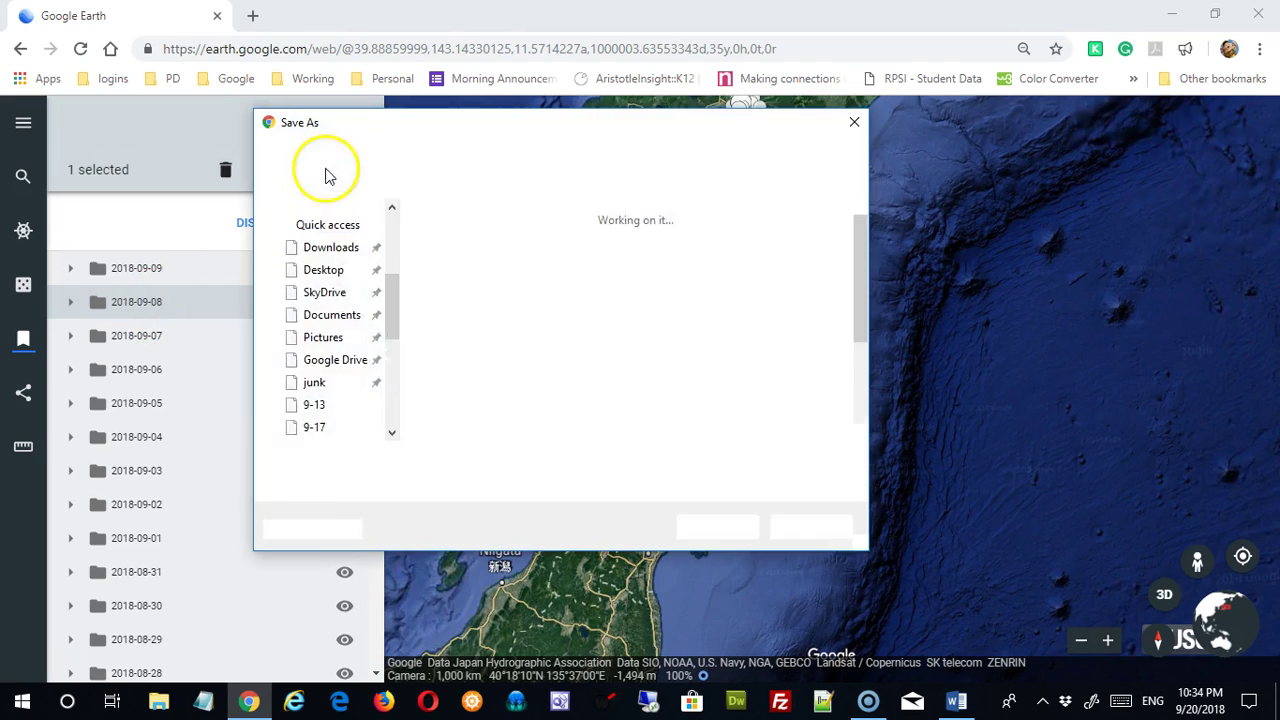
pyautogui.click(808, 526)
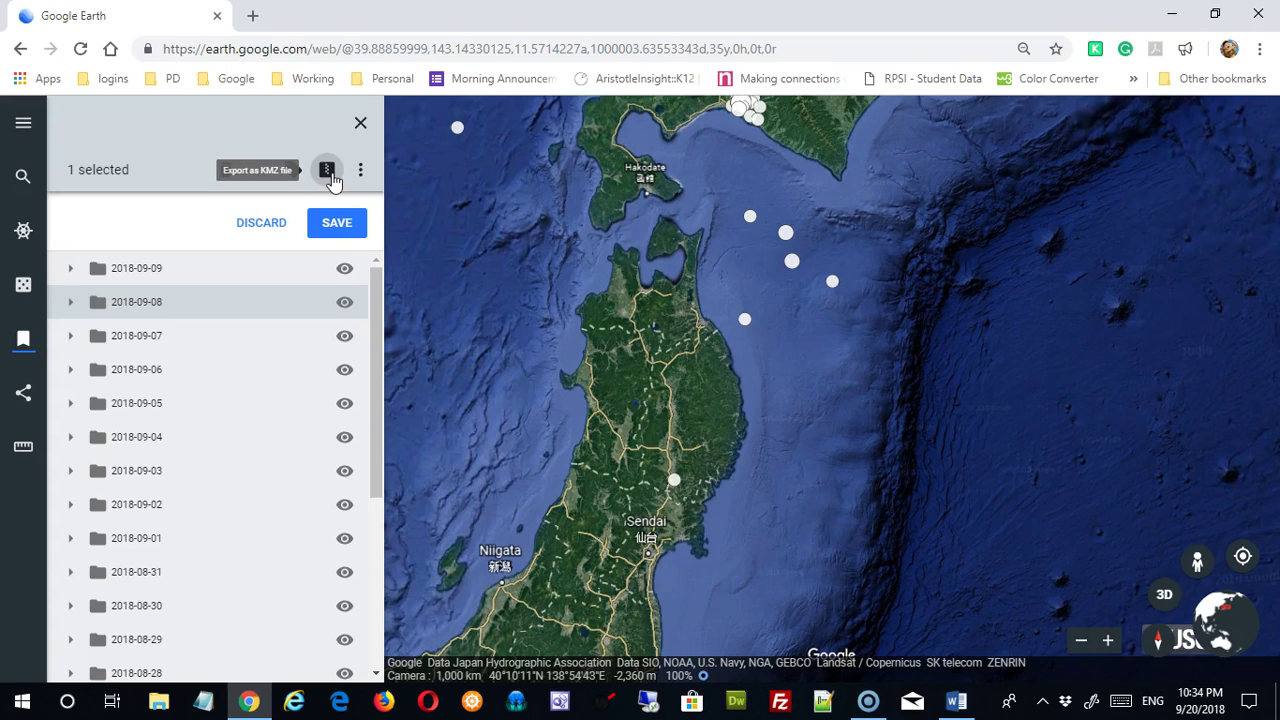
pyautogui.click(361, 172)
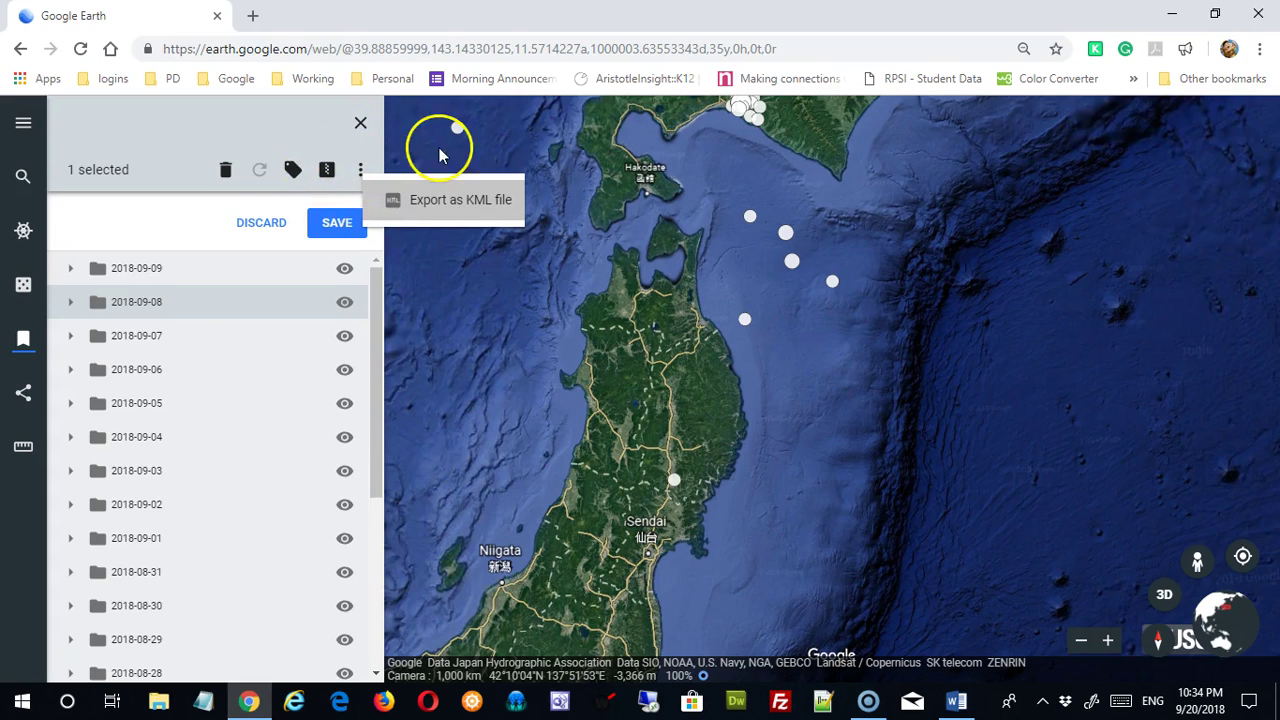
pyautogui.click(234, 337)
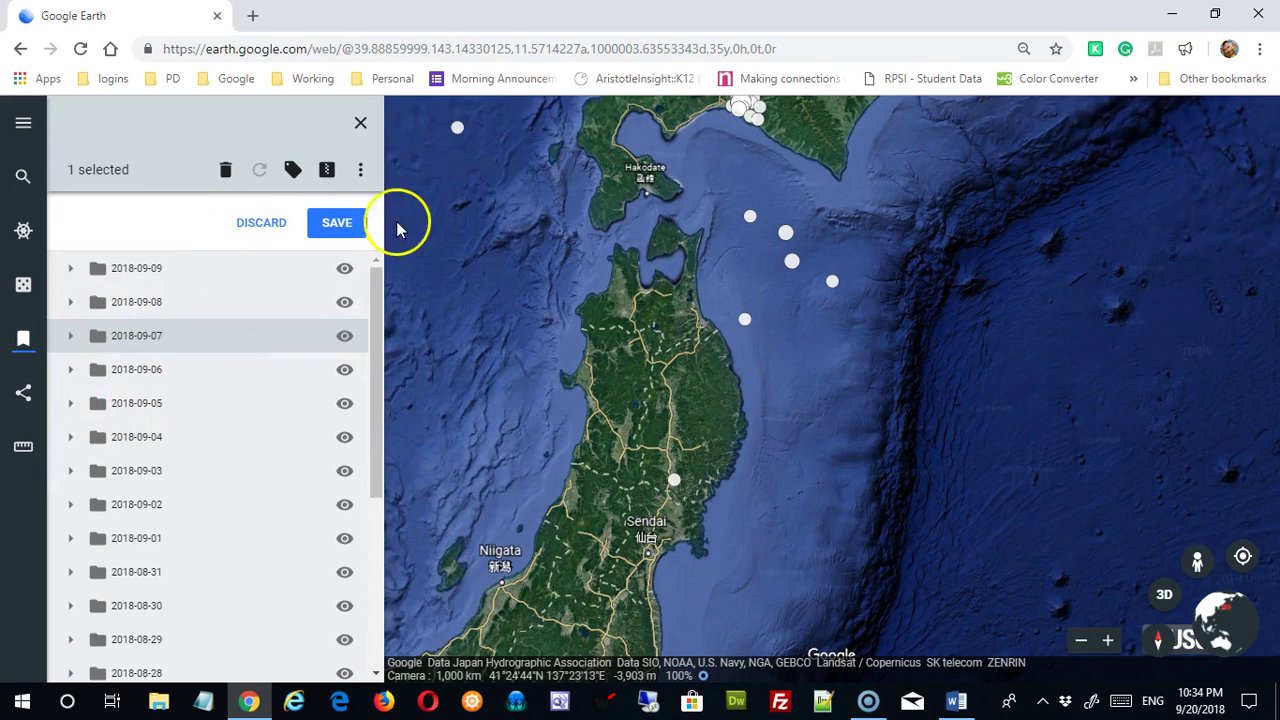
# - Discard the imported query.kml from My Places and reload the page
pyautogui.click(276, 227)
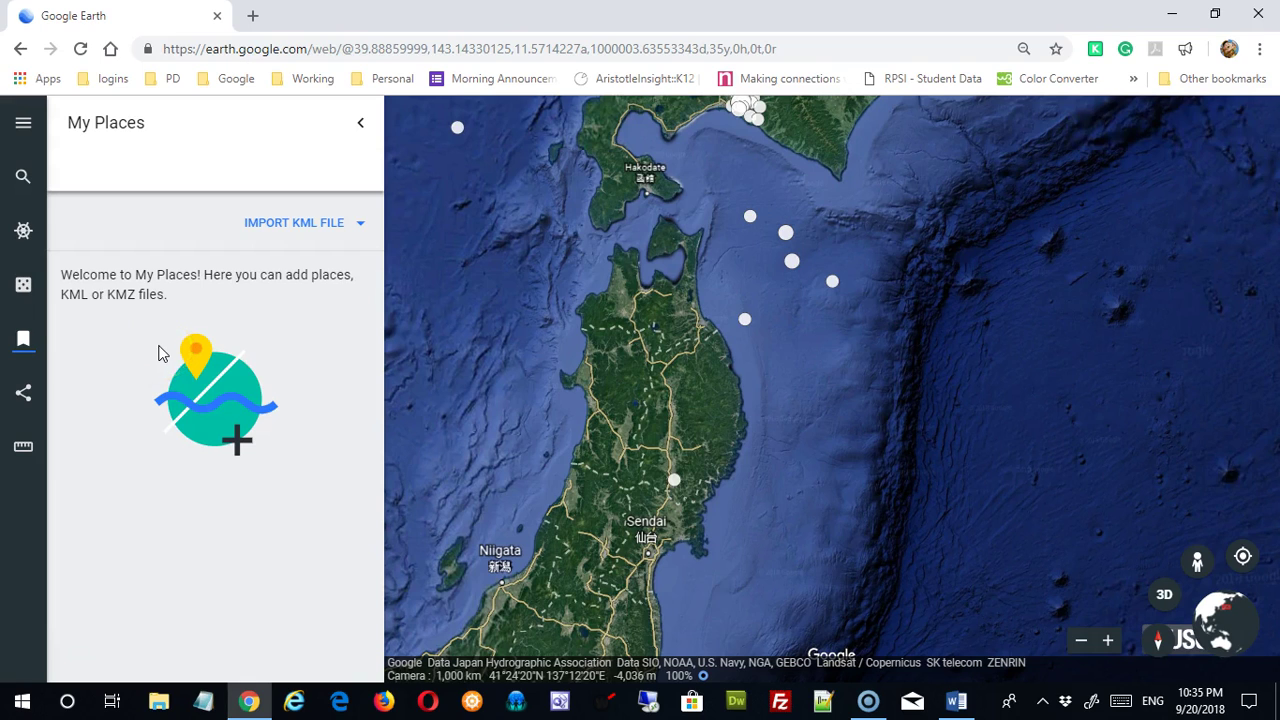
pyautogui.click(82, 50)
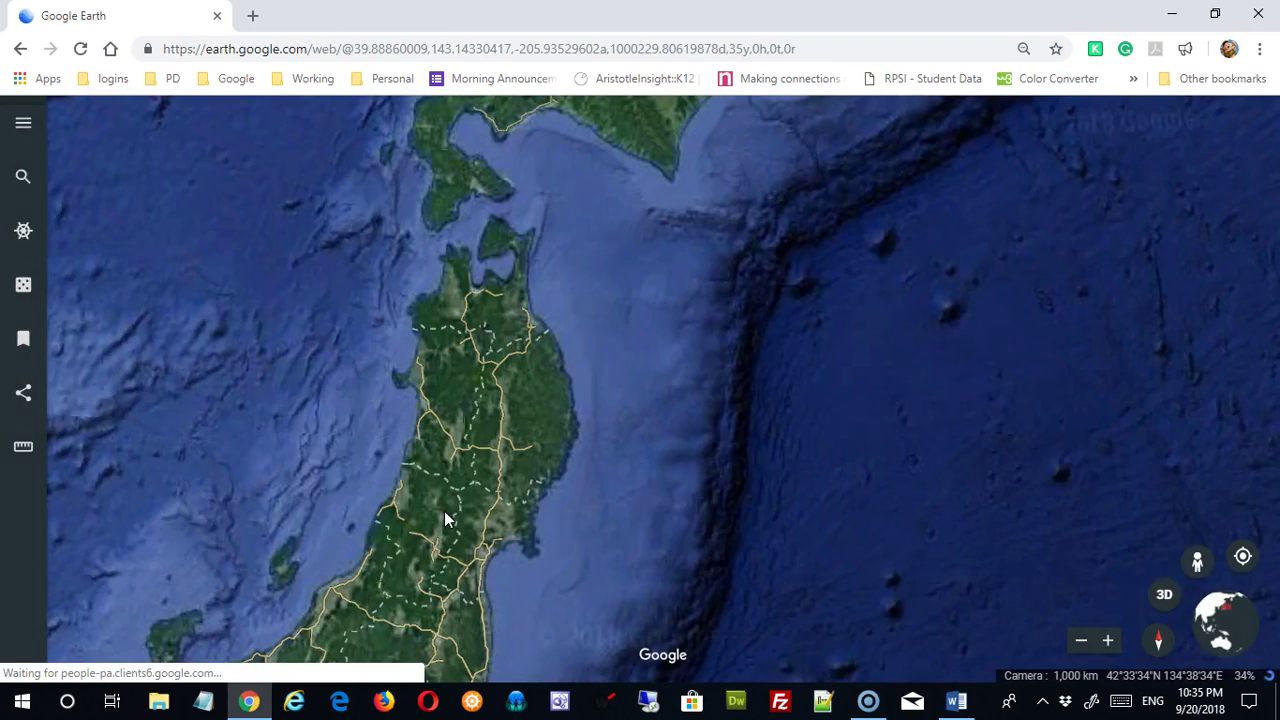
# - Search for "san" and fly to the suggested San Francisco, CA
pyautogui.click(640, 468)
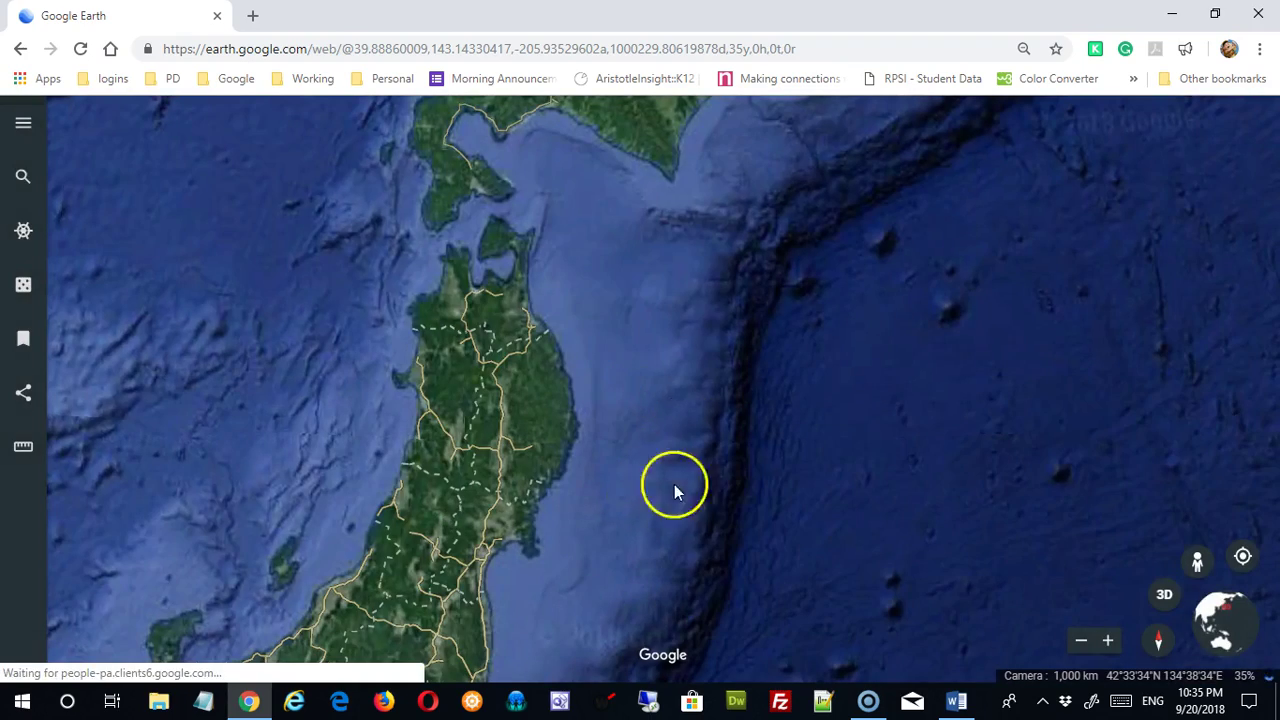
pyautogui.moveTo(714, 466); pyautogui.dragTo(640, 570)
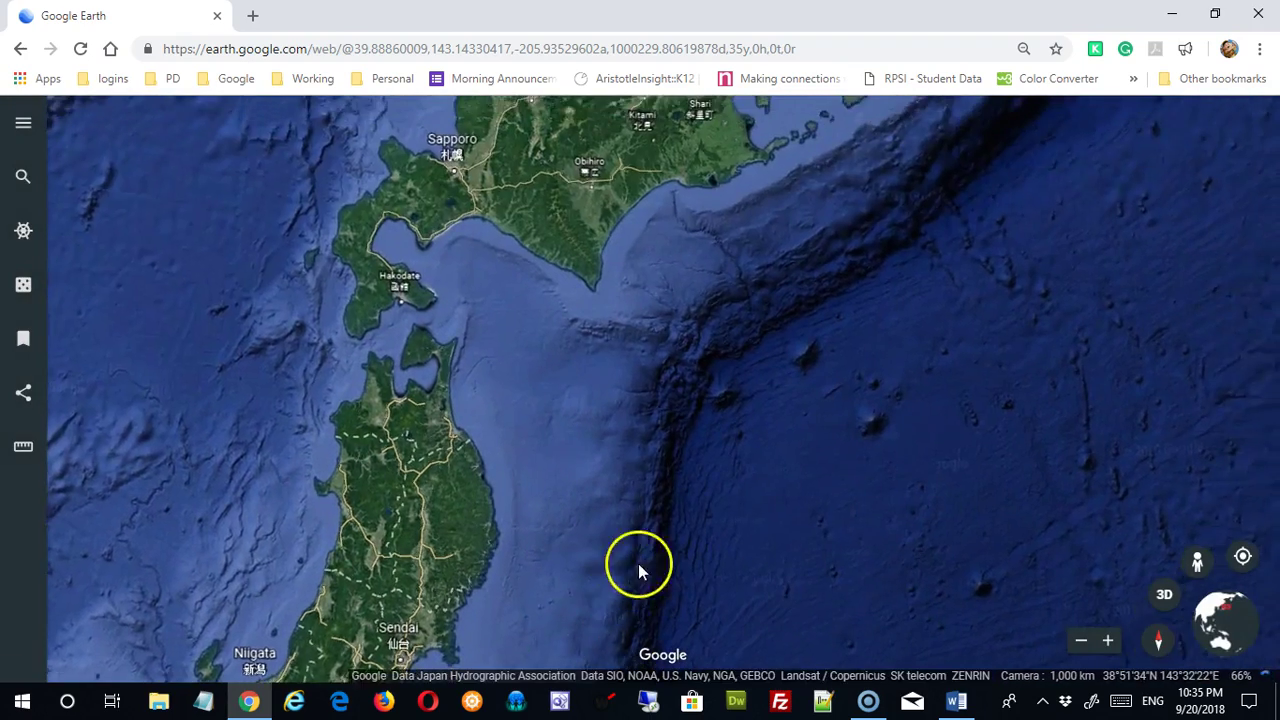
pyautogui.scroll(3, 661, 534)
pyautogui.scroll(-5, 659, 530)
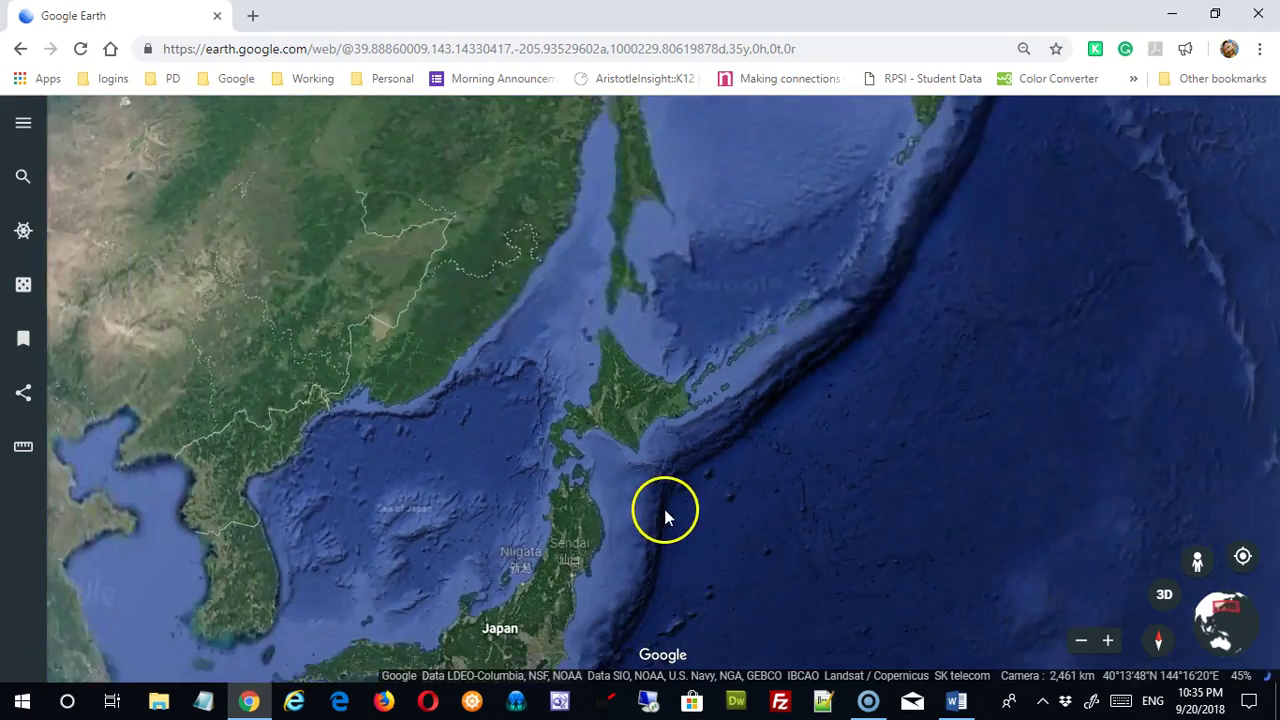
pyautogui.moveTo(817, 411); pyautogui.dragTo(289, 537)
pyautogui.moveTo(777, 491); pyautogui.dragTo(474, 443)
pyautogui.moveTo(1123, 594); pyautogui.dragTo(546, 400)
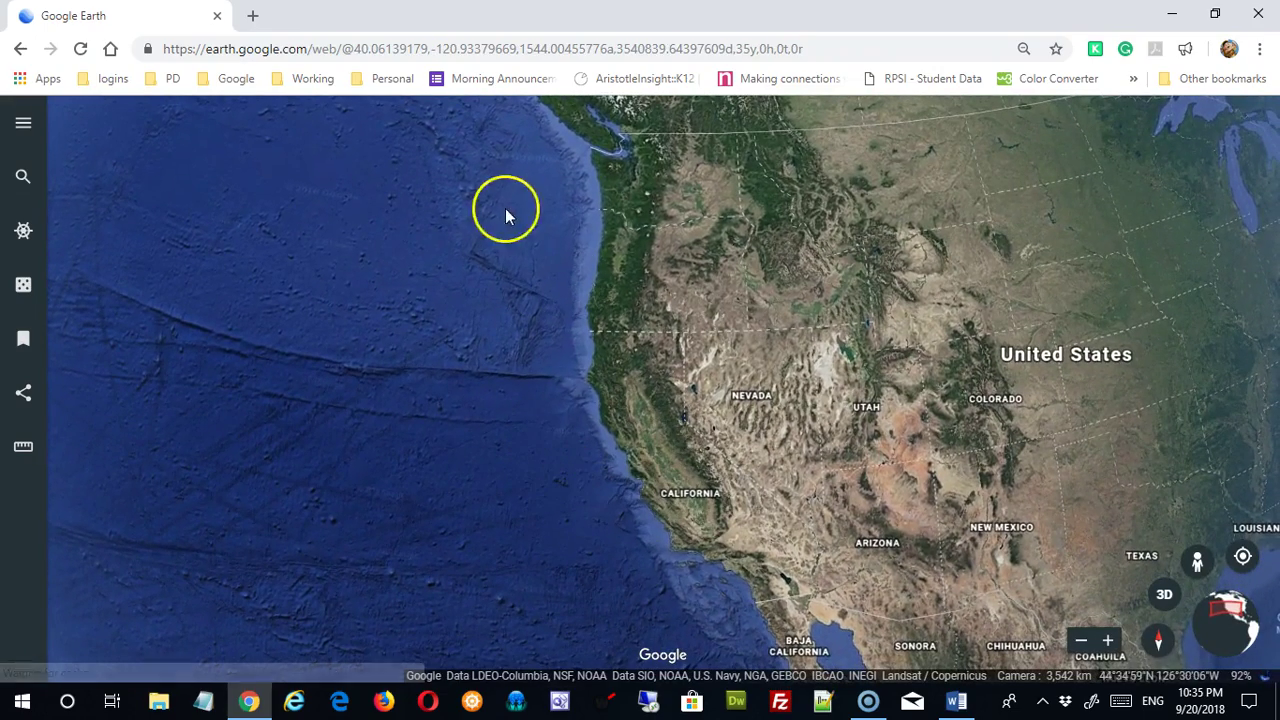
pyautogui.click(23, 122)
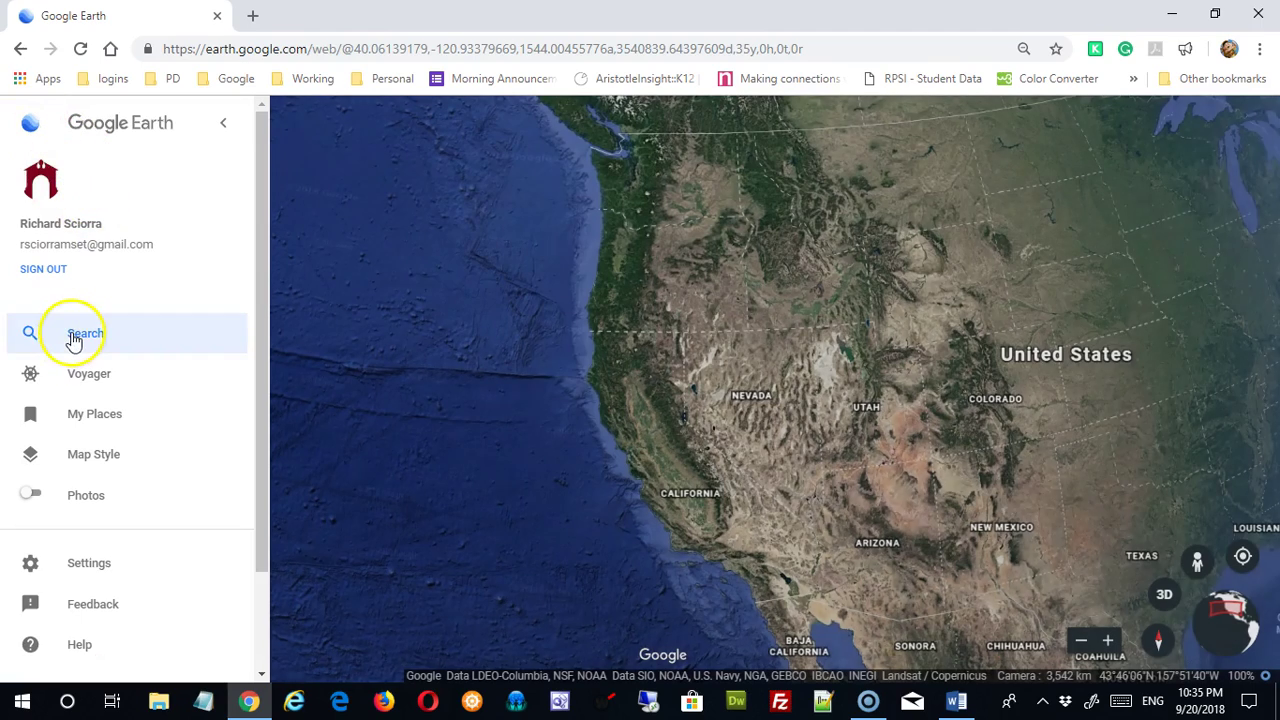
pyautogui.click(73, 340)
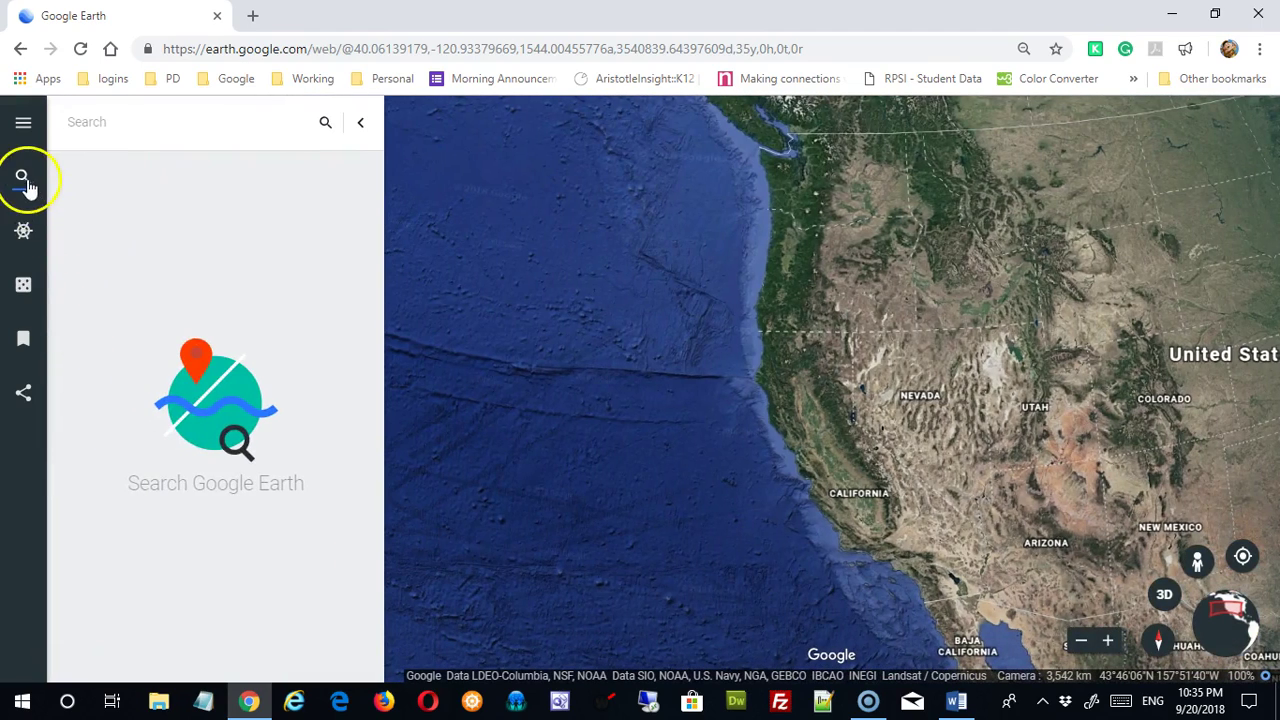
pyautogui.write('san')
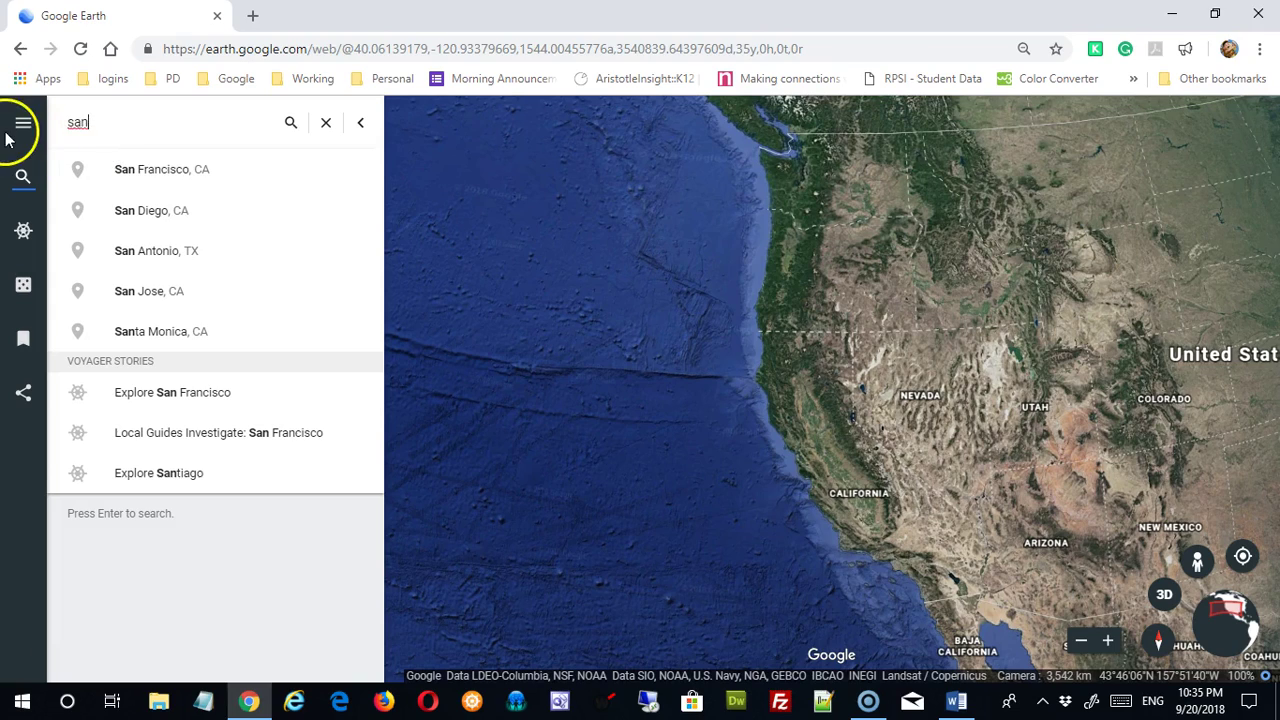
pyautogui.click(140, 172)
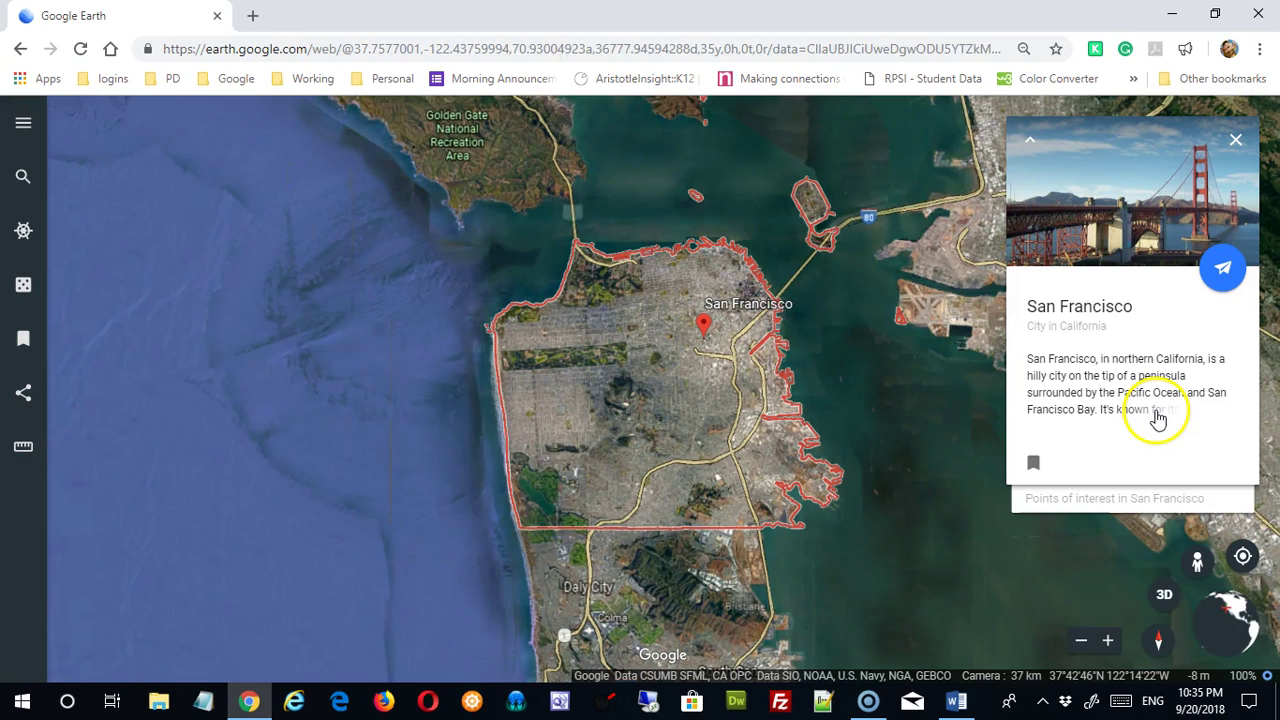
# - Open the full San Francisco information page and read through its description, facts and points of interest
pyautogui.click(1158, 420)
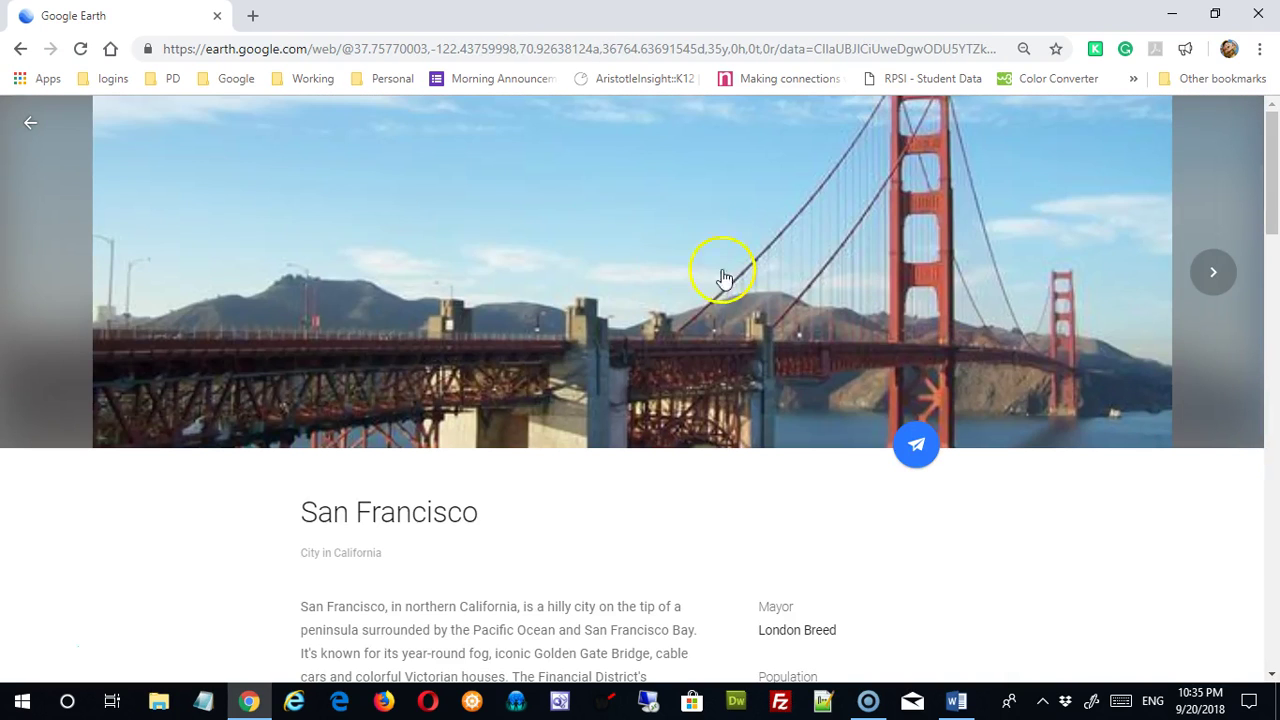
pyautogui.scroll(-4, 447, 316)
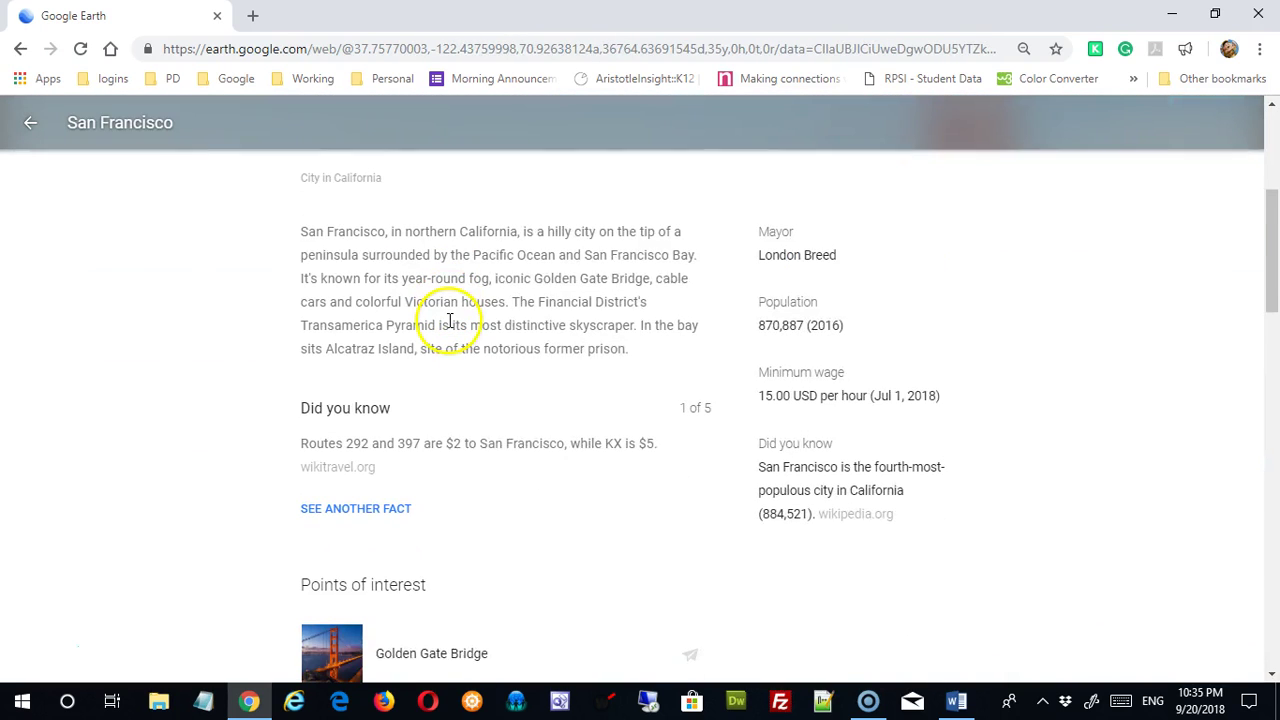
pyautogui.scroll(-1, 449, 320)
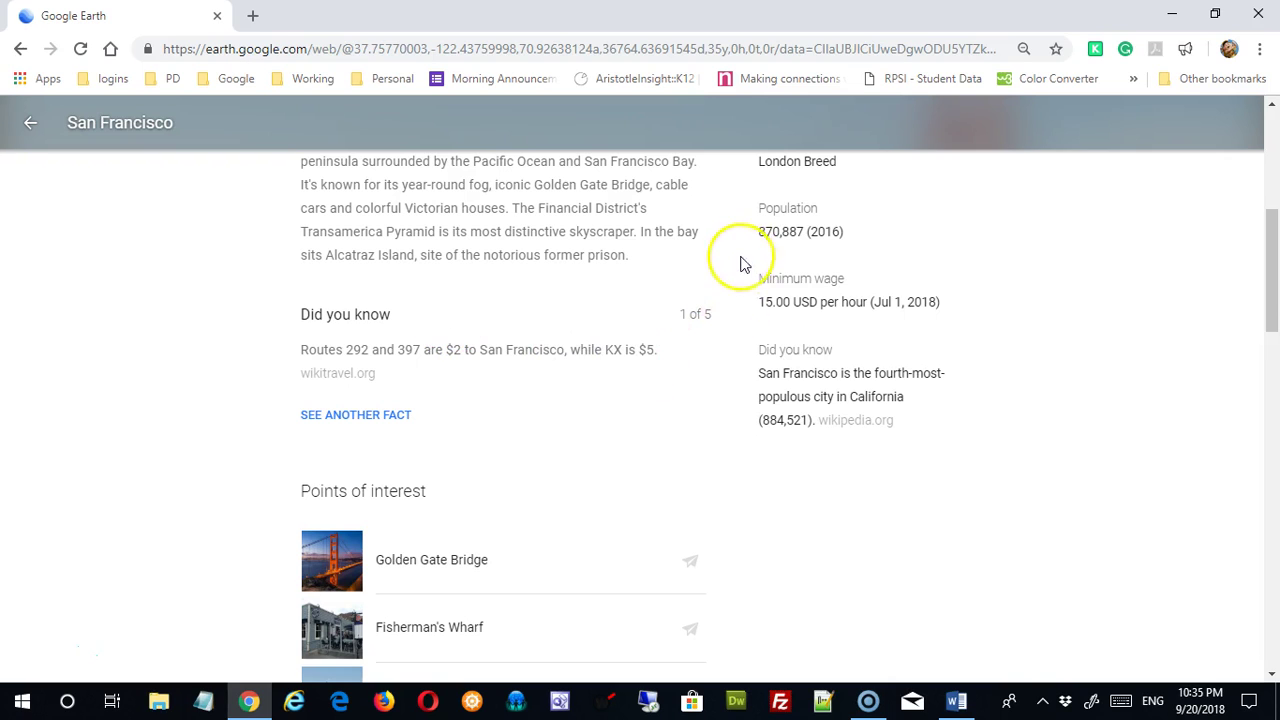
pyautogui.scroll(1, 748, 318)
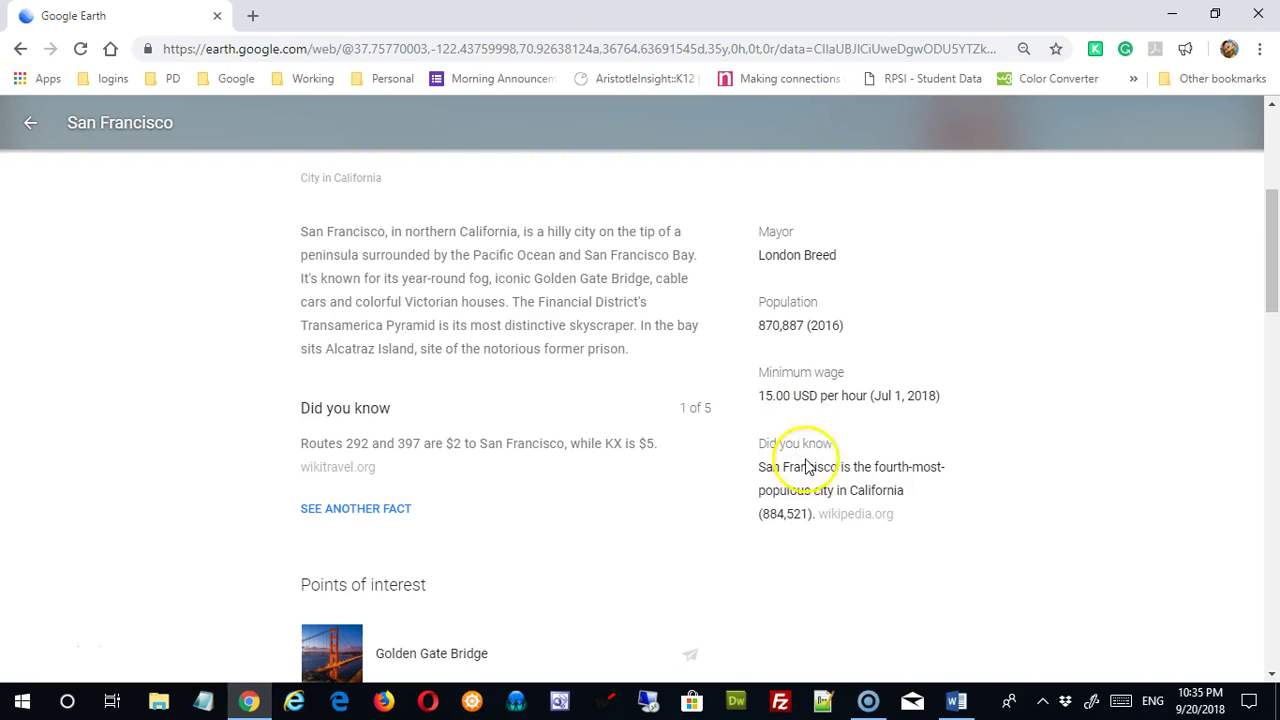
pyautogui.scroll(-1, 485, 421)
pyautogui.scroll(-5, 481, 422)
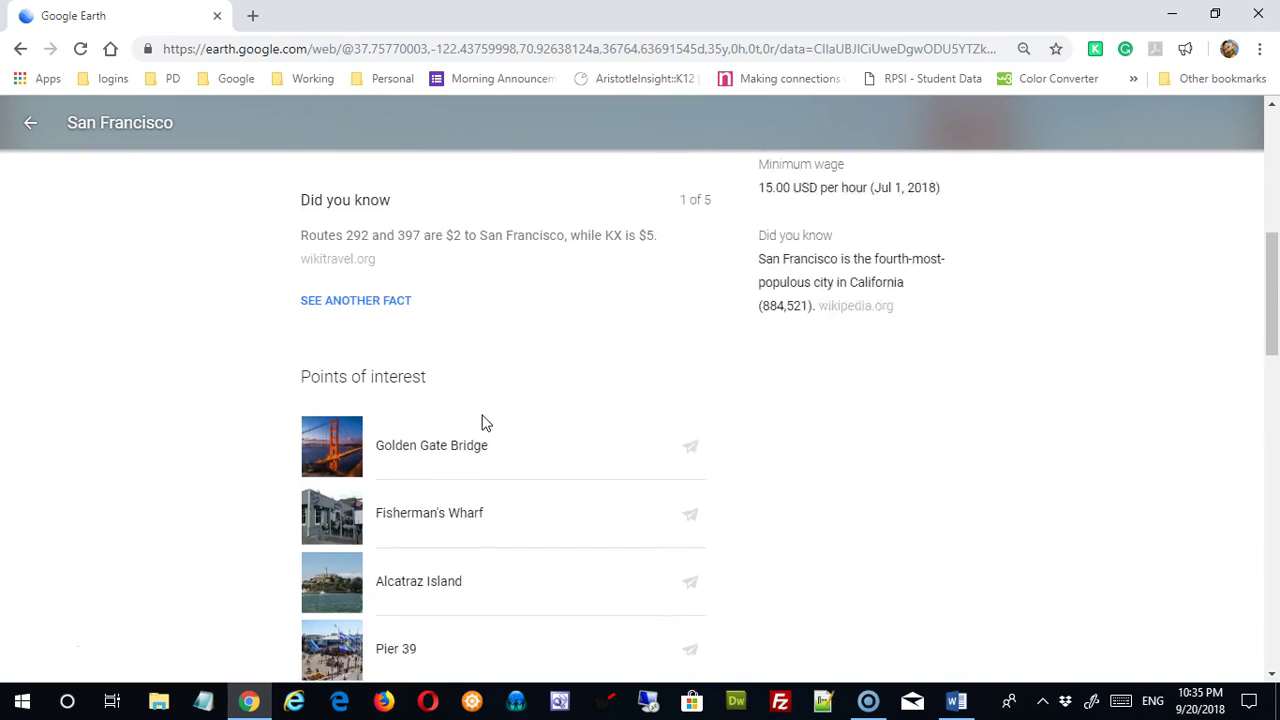
pyautogui.scroll(7, 481, 420)
pyautogui.scroll(2, 481, 420)
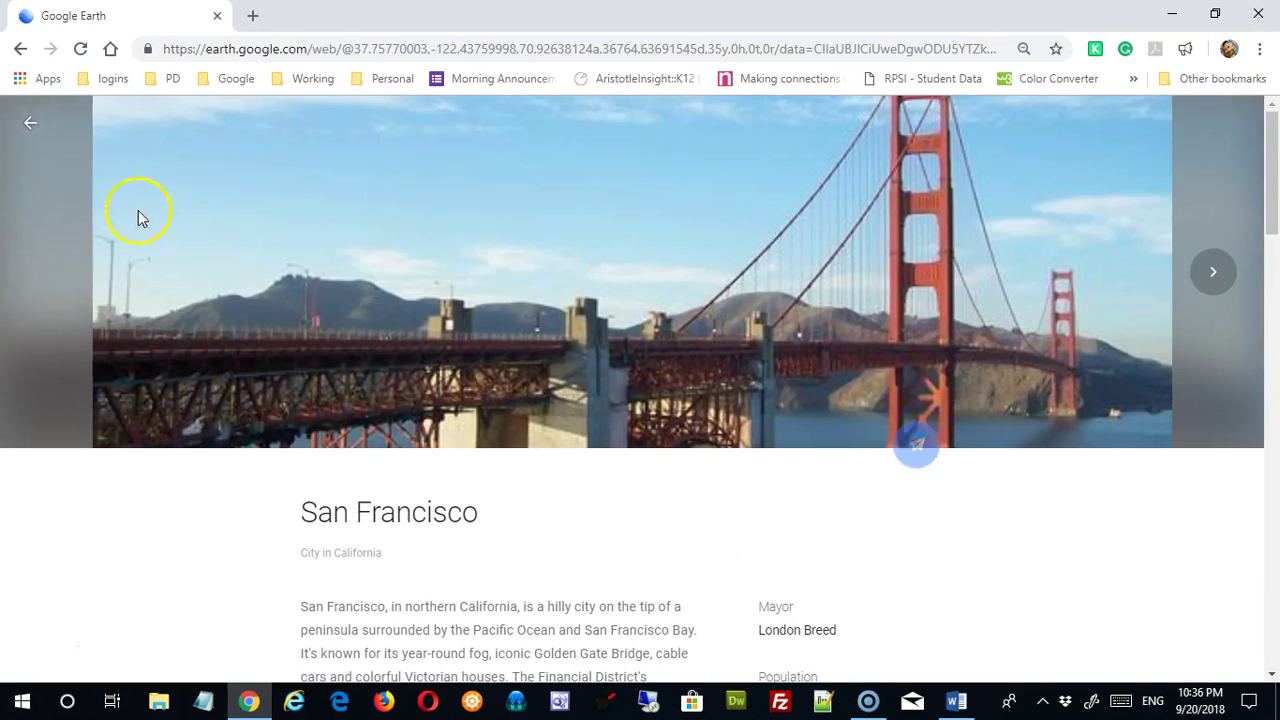
# - Return to the map and bookmark San Francisco in My Places
pyautogui.click(21, 132)
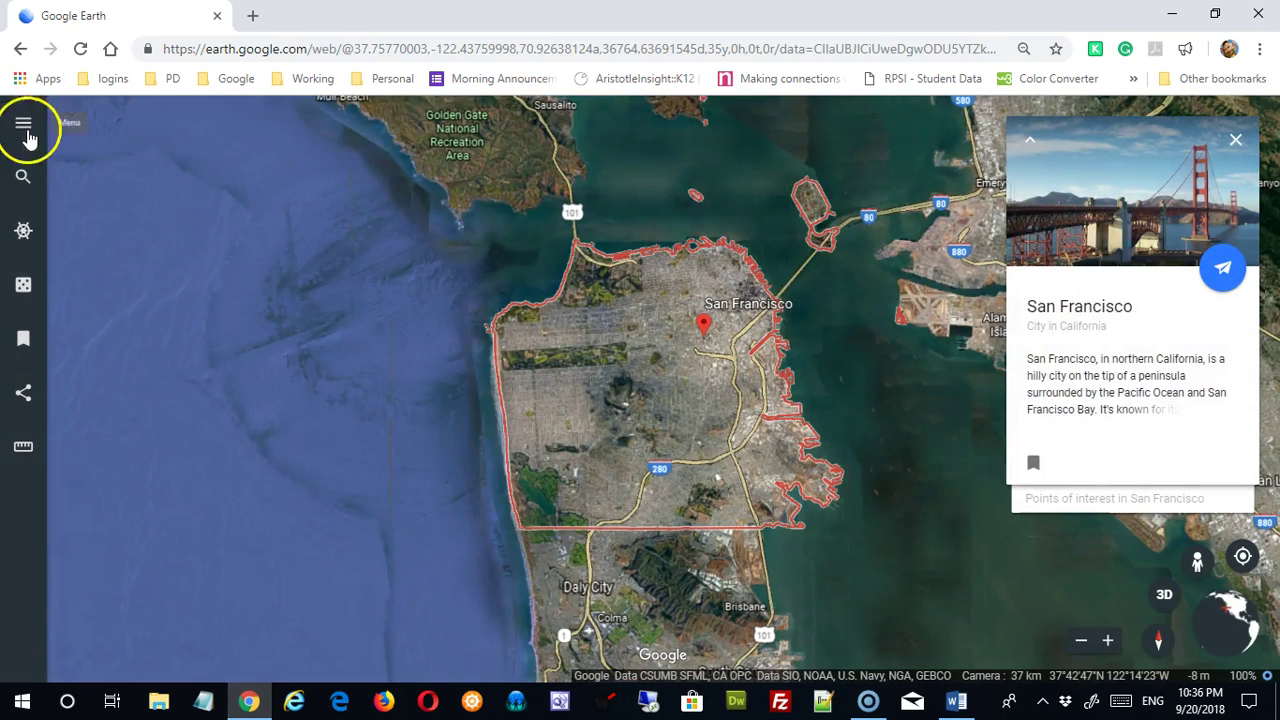
pyautogui.click(1034, 466)
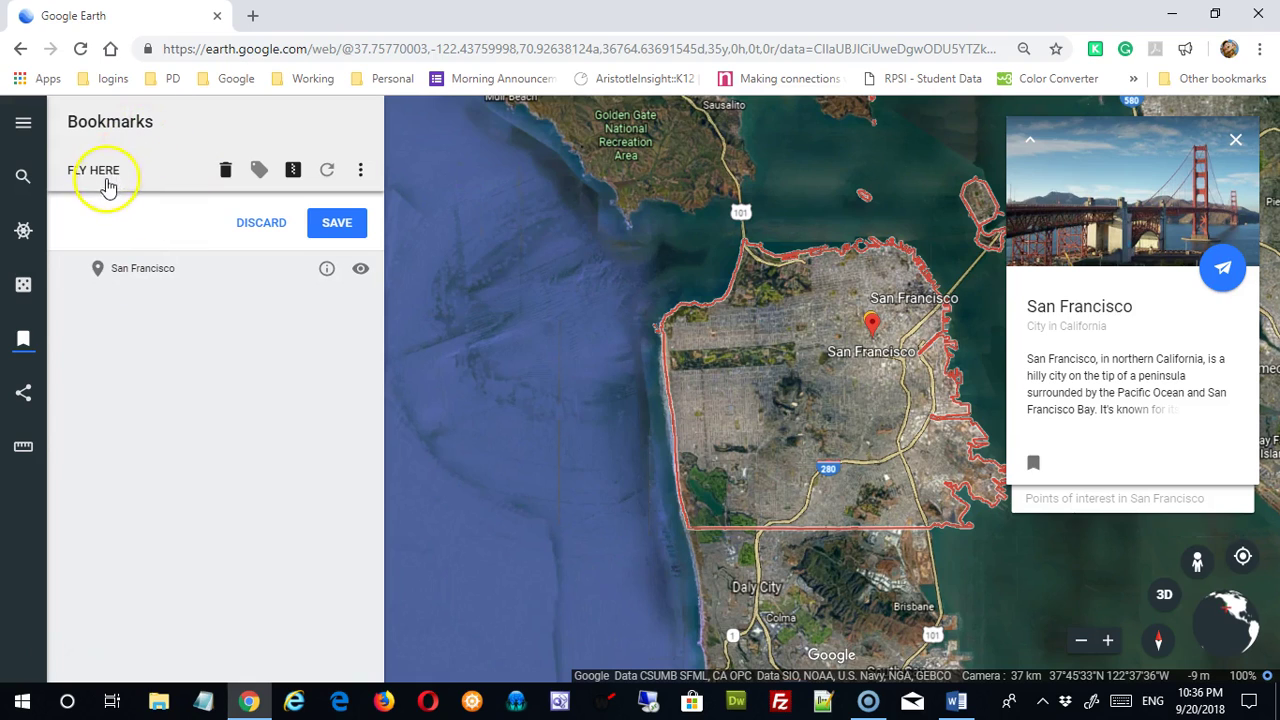
# - Search for San Diego, fly there, and add it to the My Places bookmarks
pyautogui.click(23, 180)
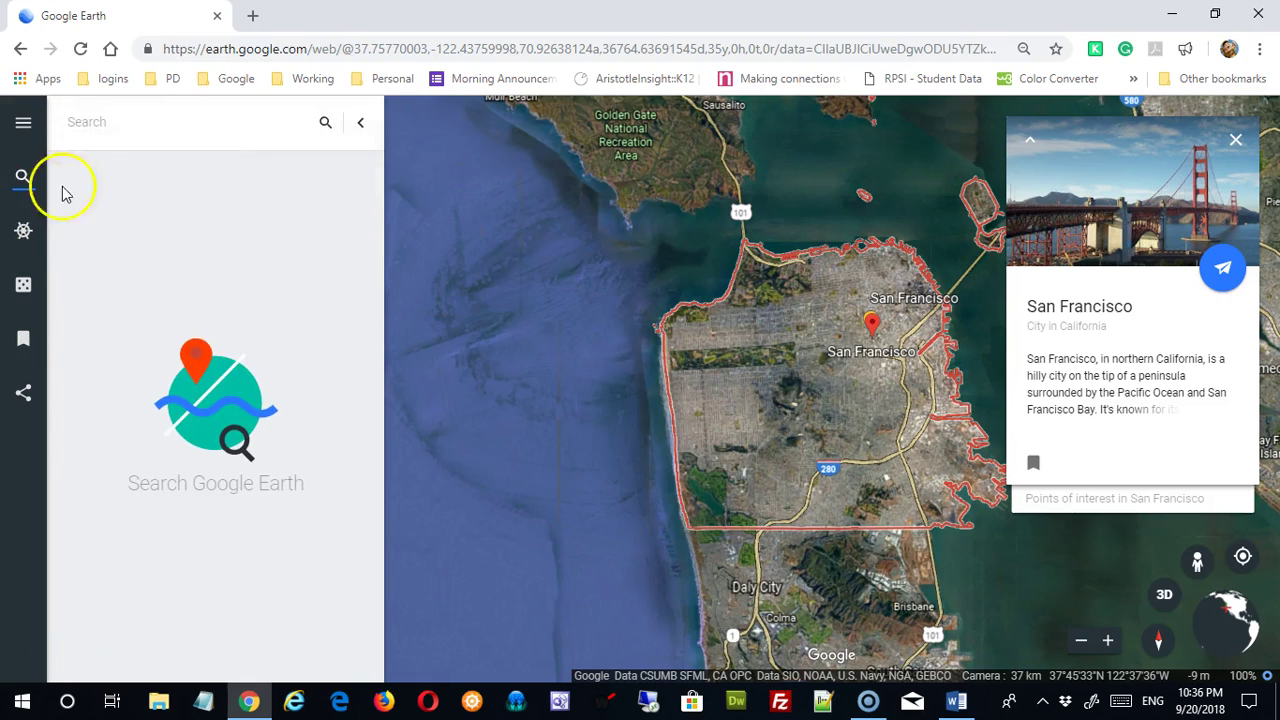
pyautogui.write('san die')
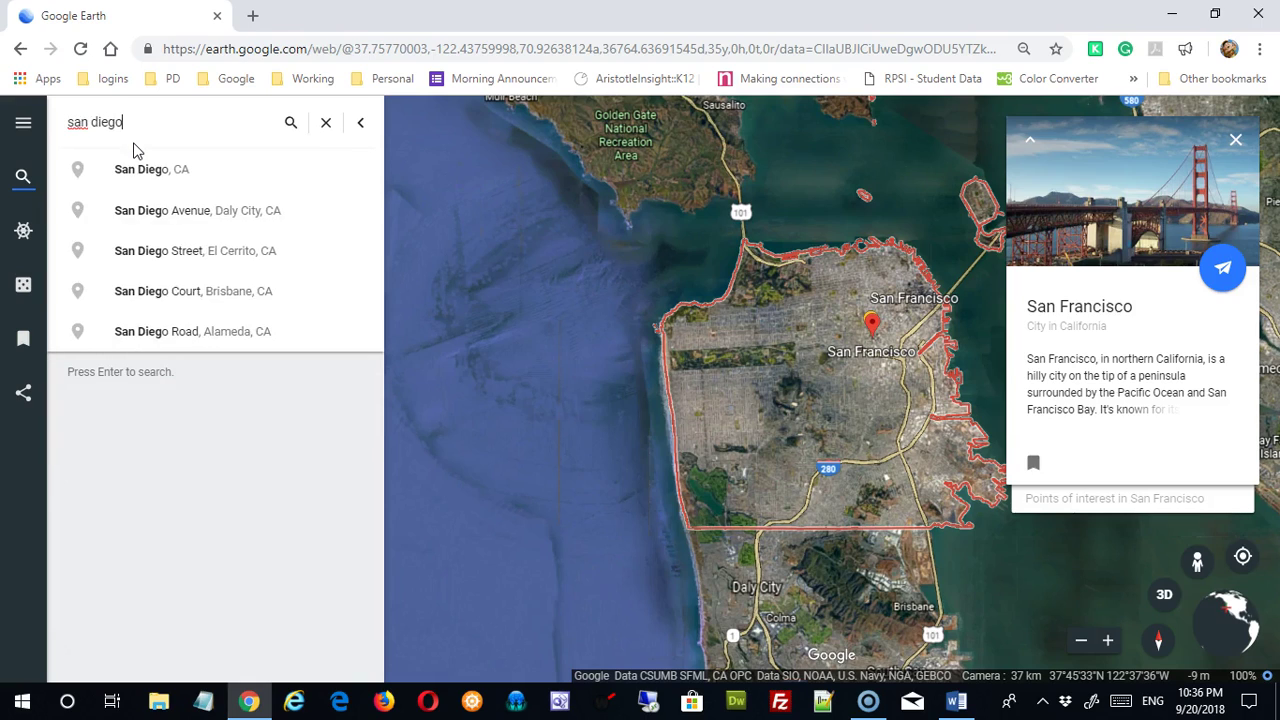
pyautogui.write('go')
pyautogui.press('Return')
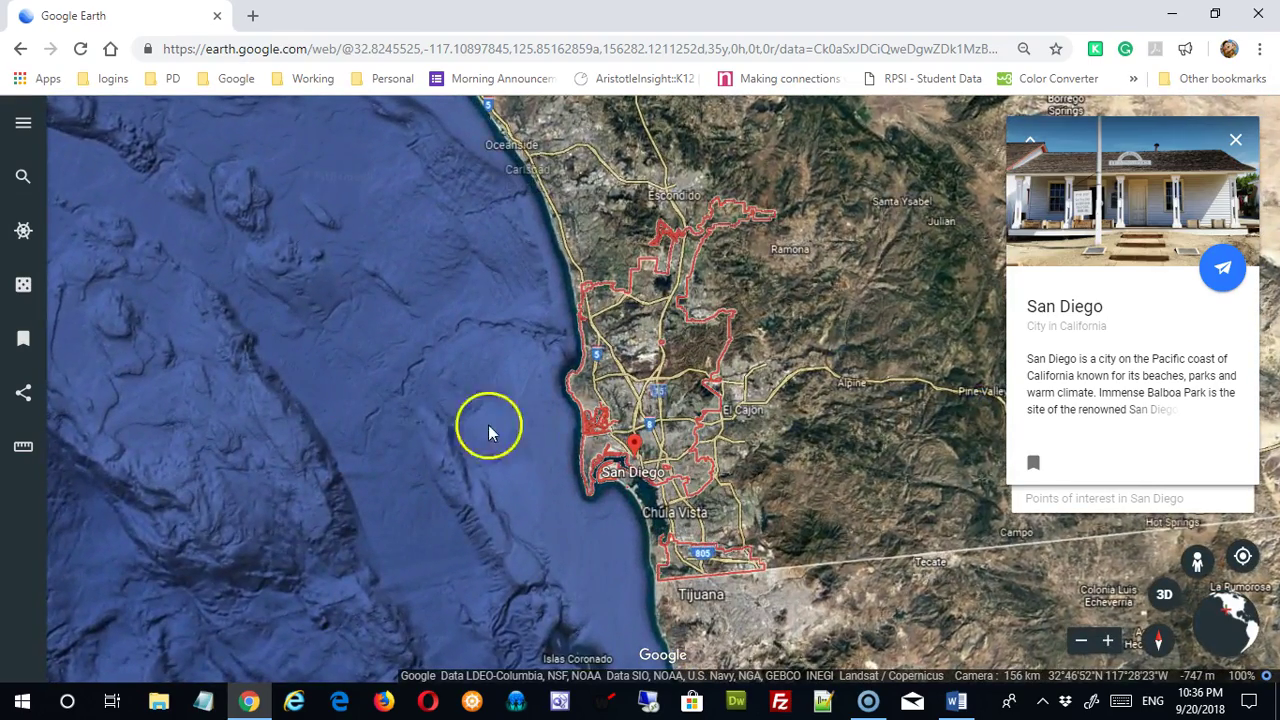
pyautogui.scroll(-3, 551, 451)
pyautogui.moveTo(634, 474); pyautogui.dragTo(471, 381)
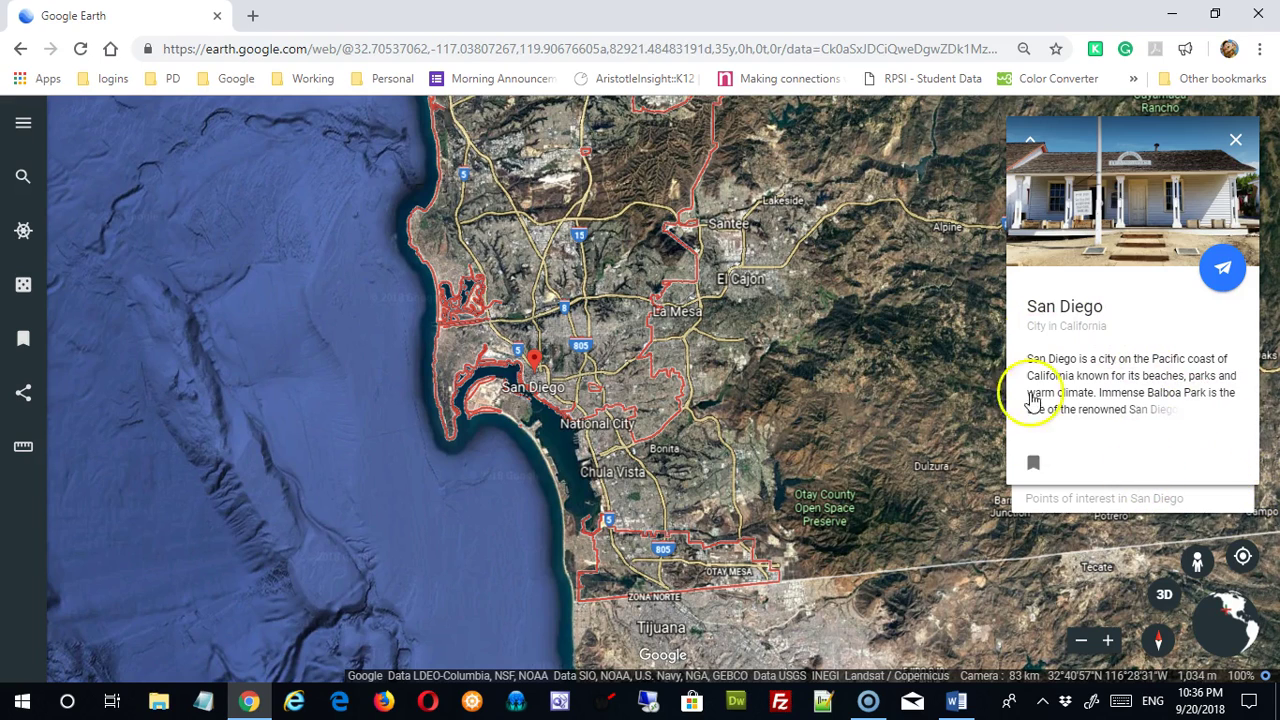
pyautogui.click(1034, 465)
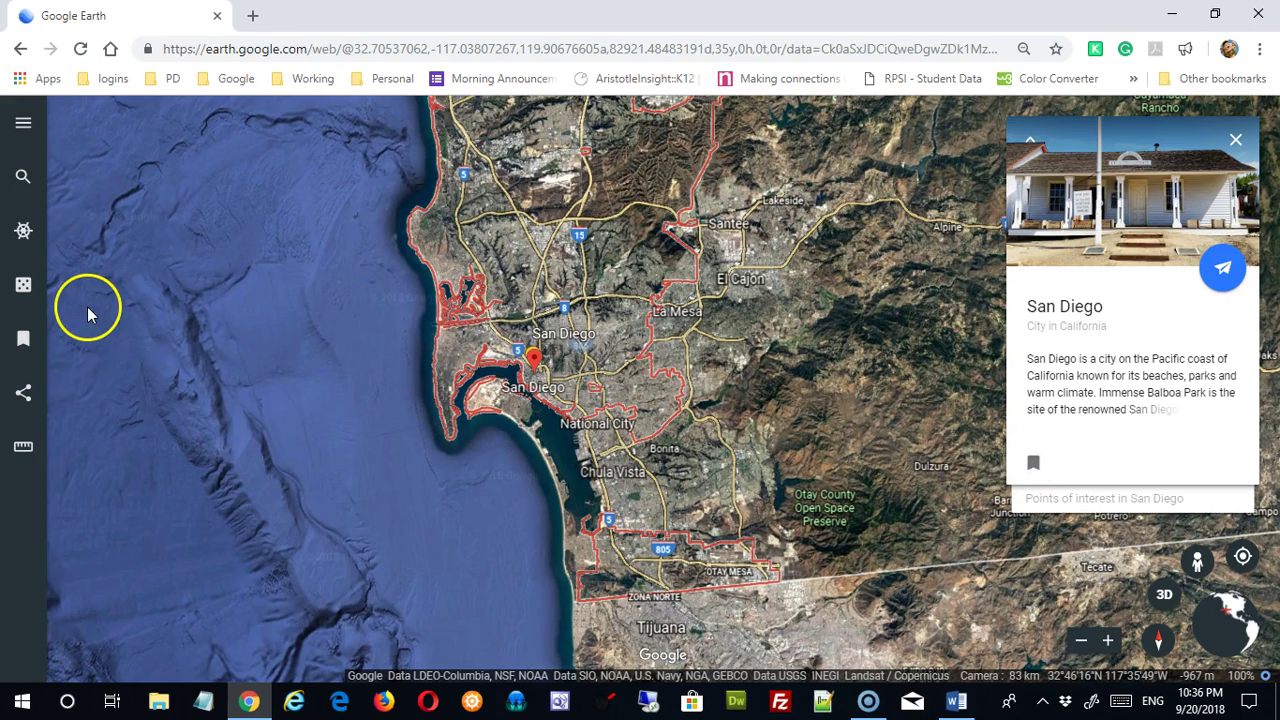
# - Fly to San Francisco from the saved bookmarks in My Places and close the San Diego information card
pyautogui.click(24, 341)
pyautogui.click(25, 344)
pyautogui.click(24, 344)
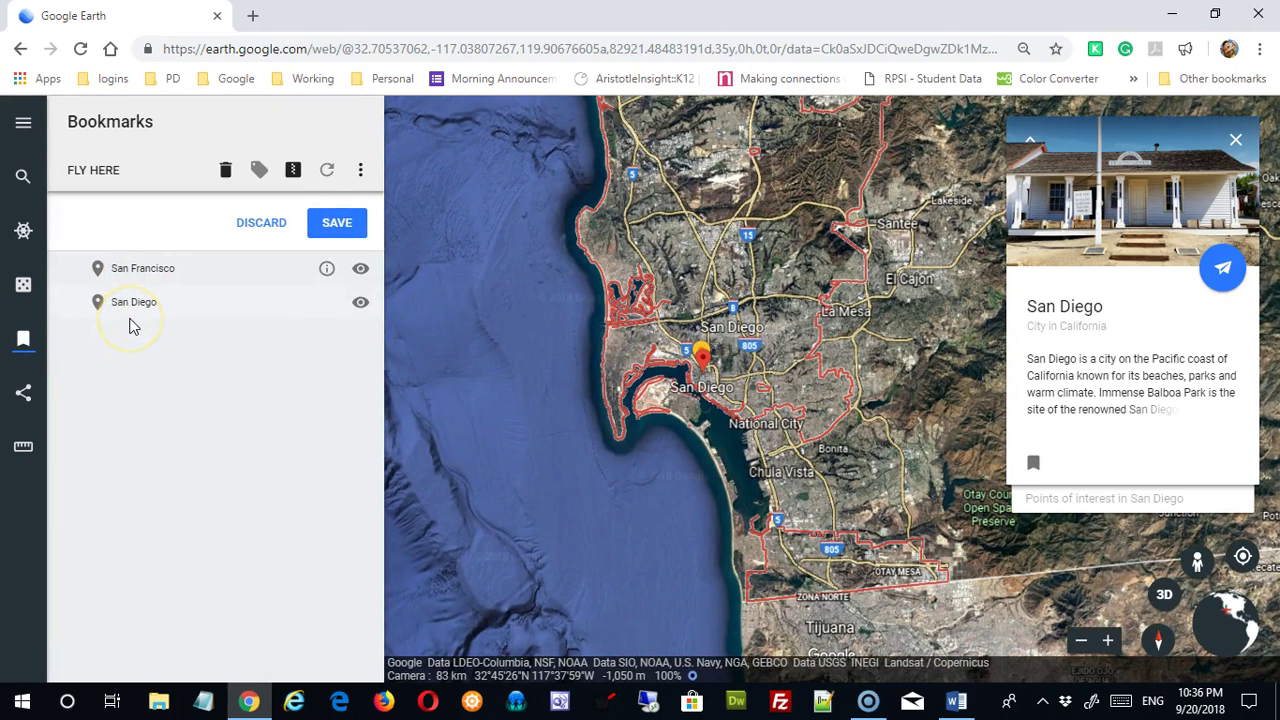
pyautogui.click(742, 398)
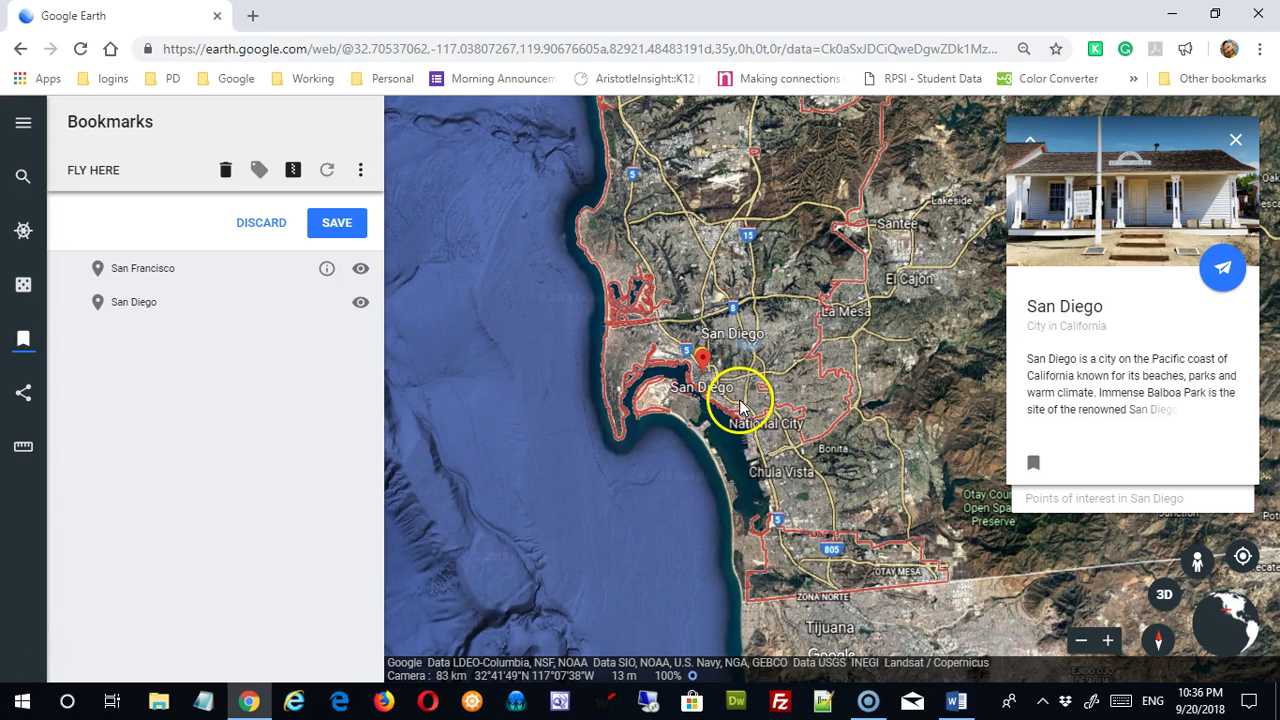
pyautogui.click(147, 279)
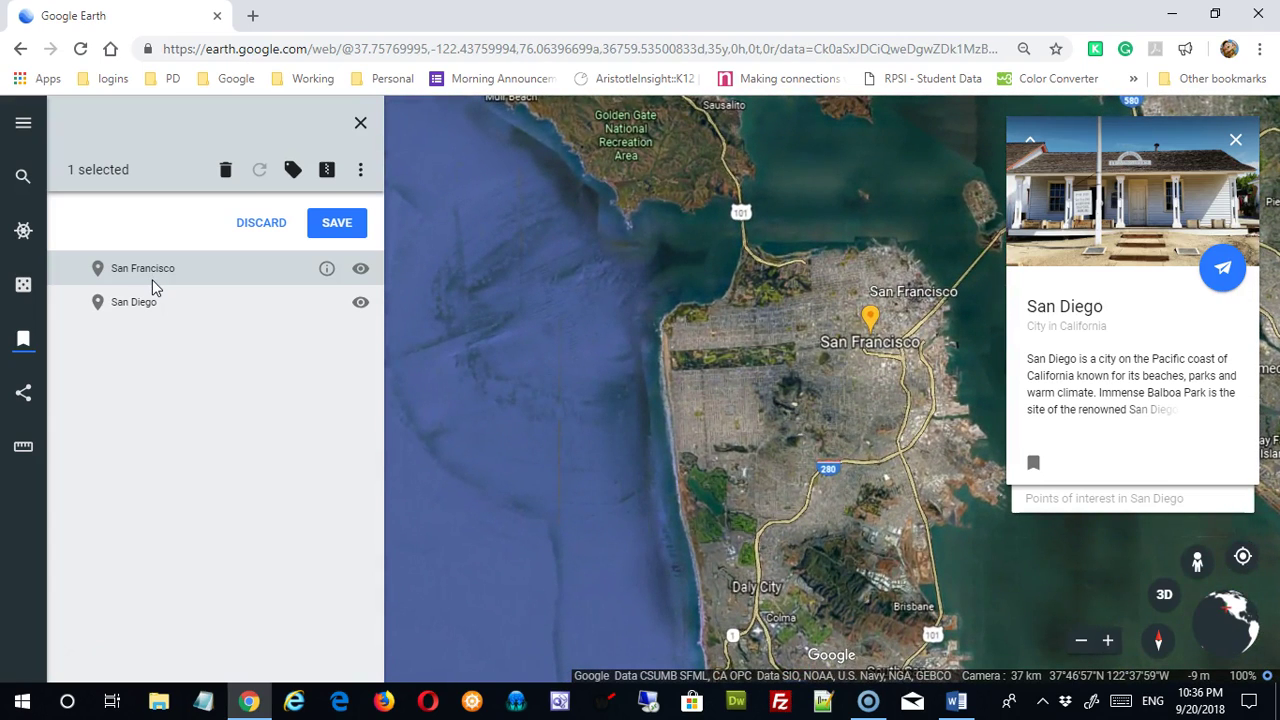
pyautogui.click(360, 123)
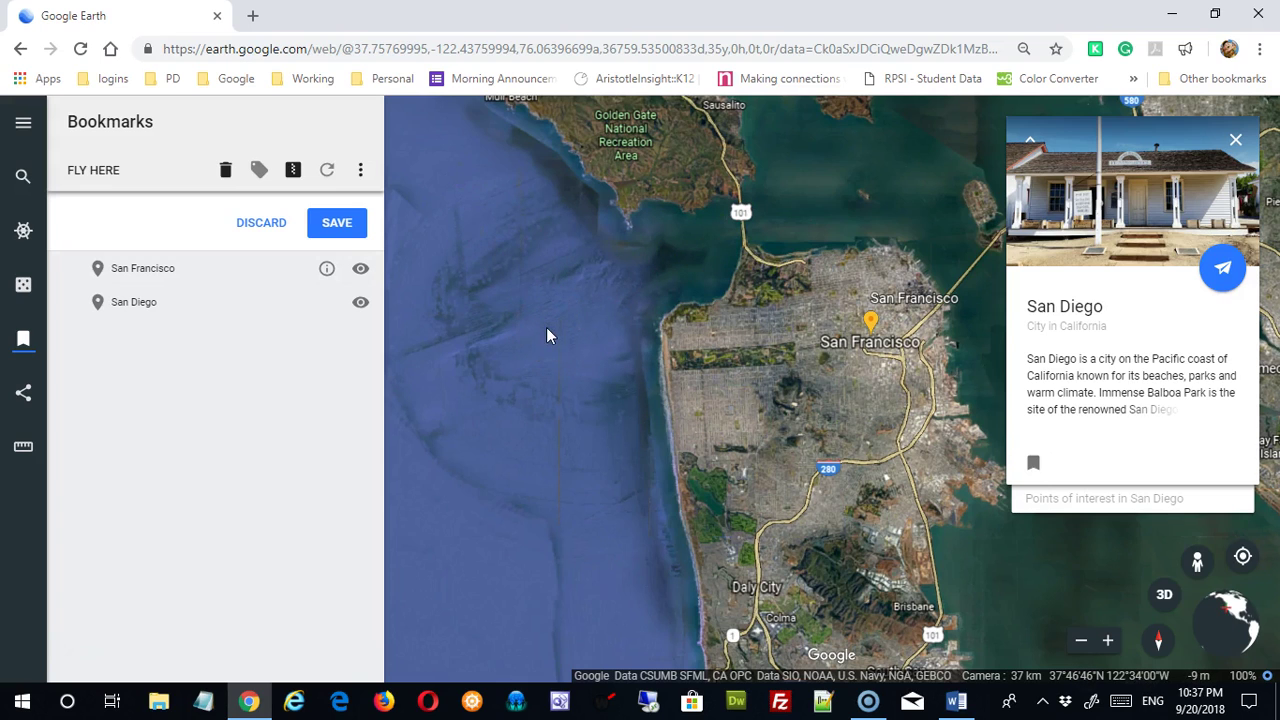
pyautogui.click(1236, 139)
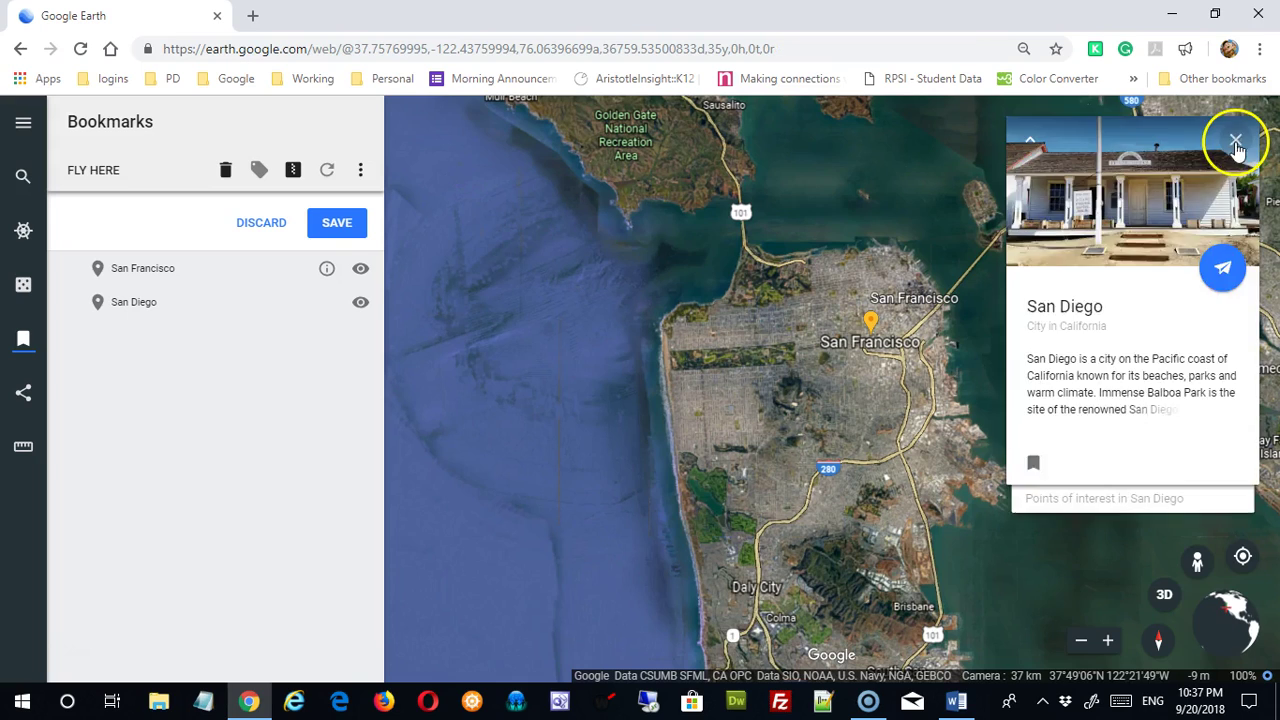